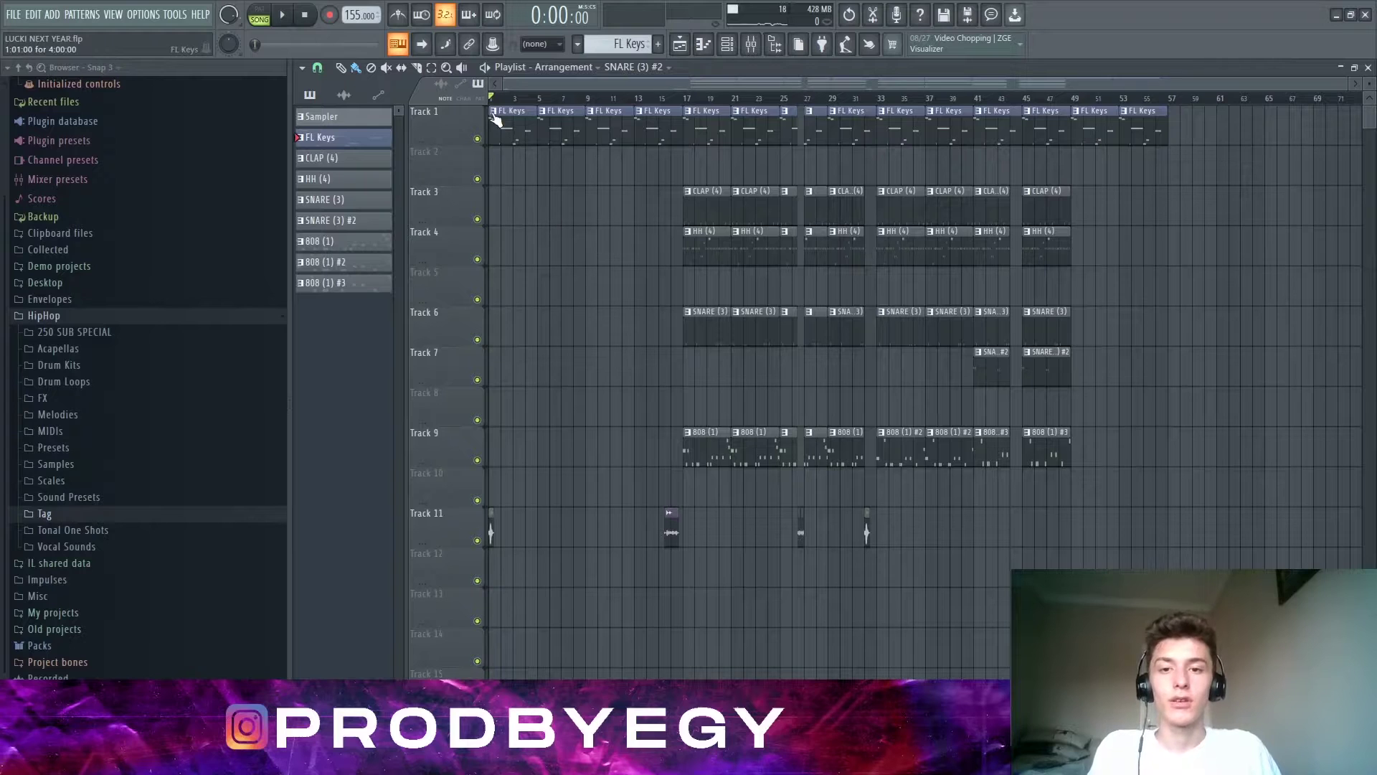
- Open the first FL Keys clip on Track 1 in the piano roll and switch playback to pattern mode
double_click(503, 126)
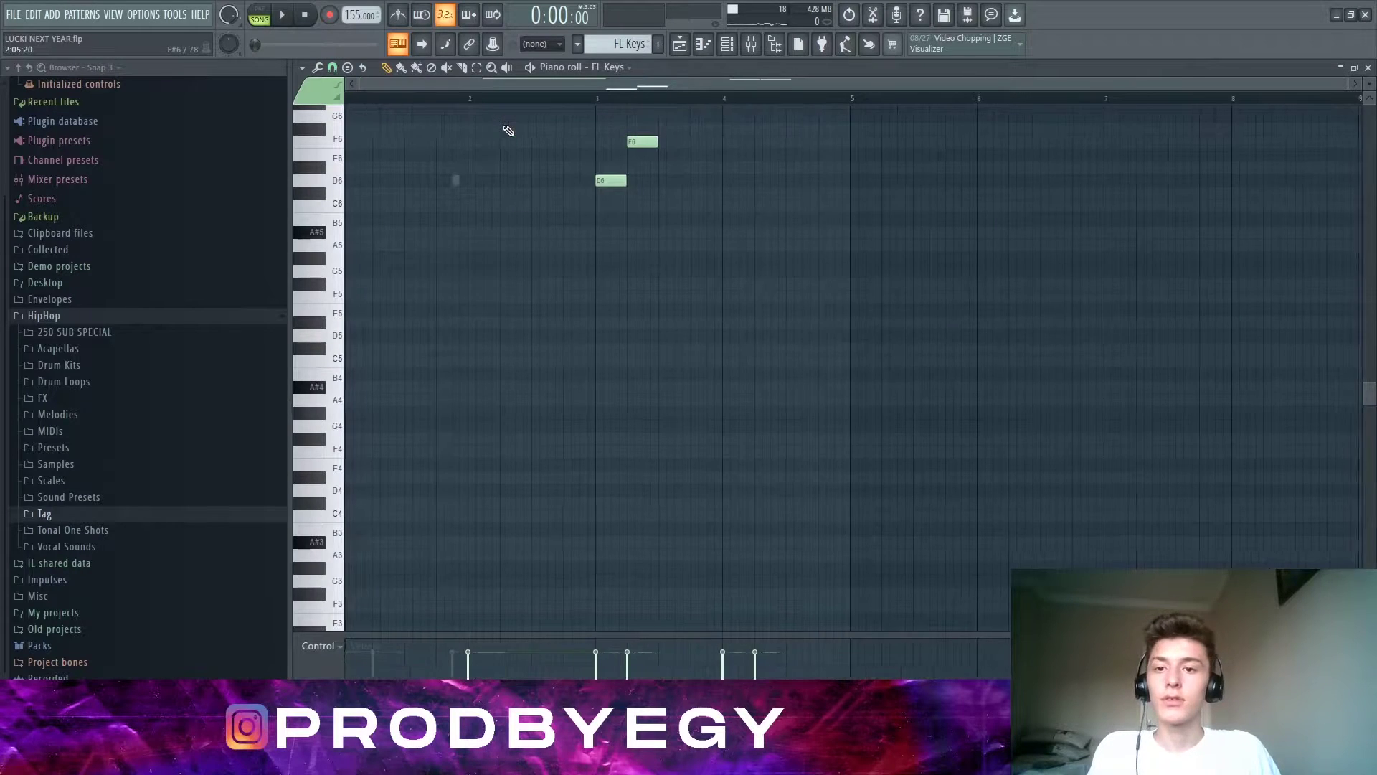
left_click(261, 15)
scroll(384, 299, "up", 6)
- Review the FL Keys channel's instrument settings with the Grand Piano preset, and return to its piano roll notes
key("F6")
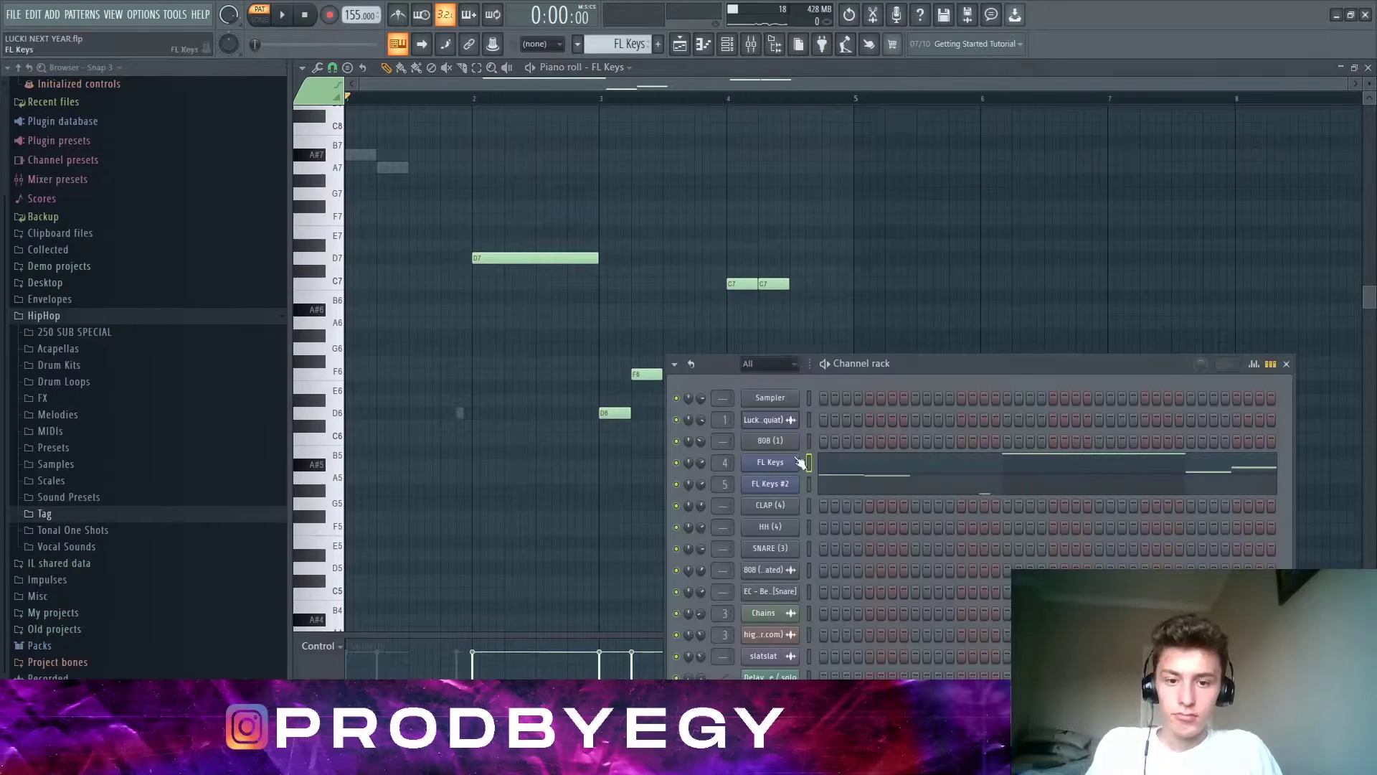
left_click(764, 462)
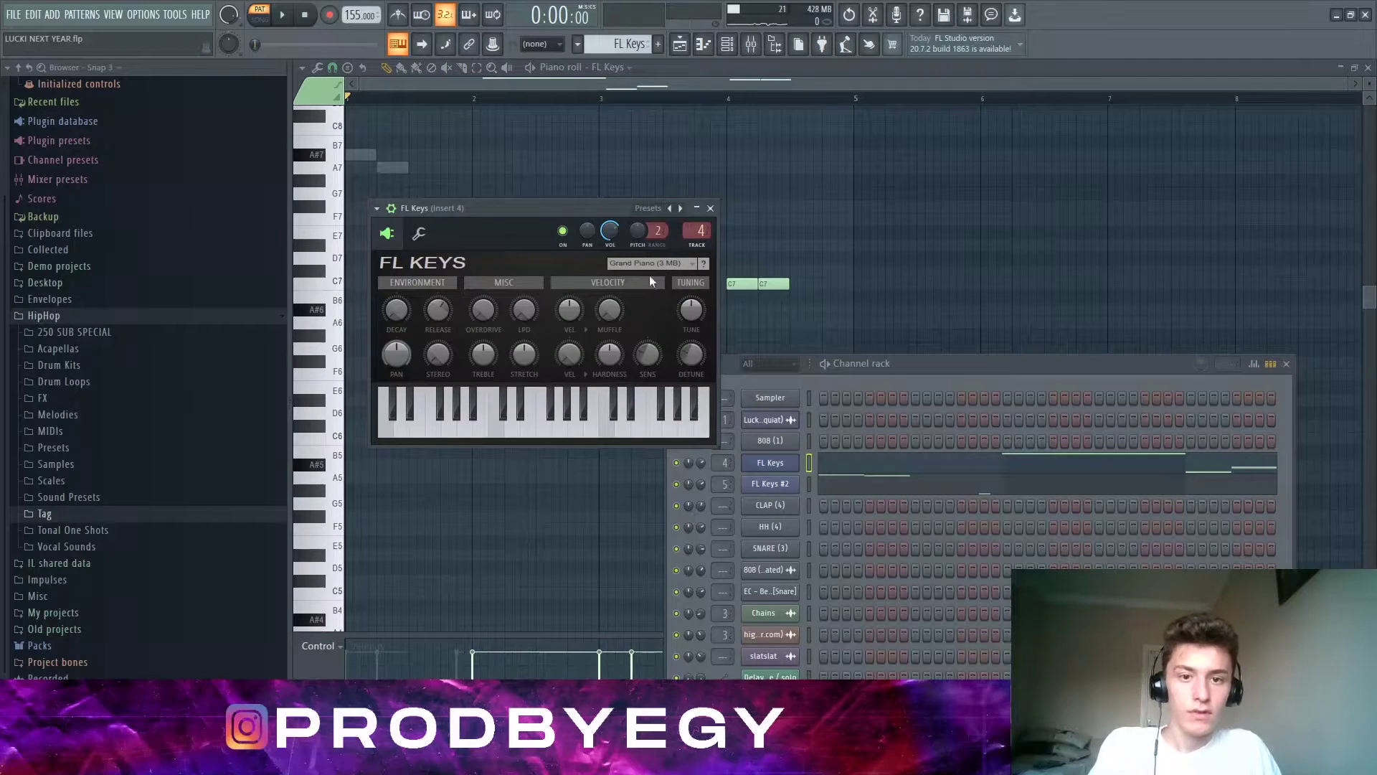
left_click(708, 209)
key("F6")
scroll(710, 225, "up", 2)
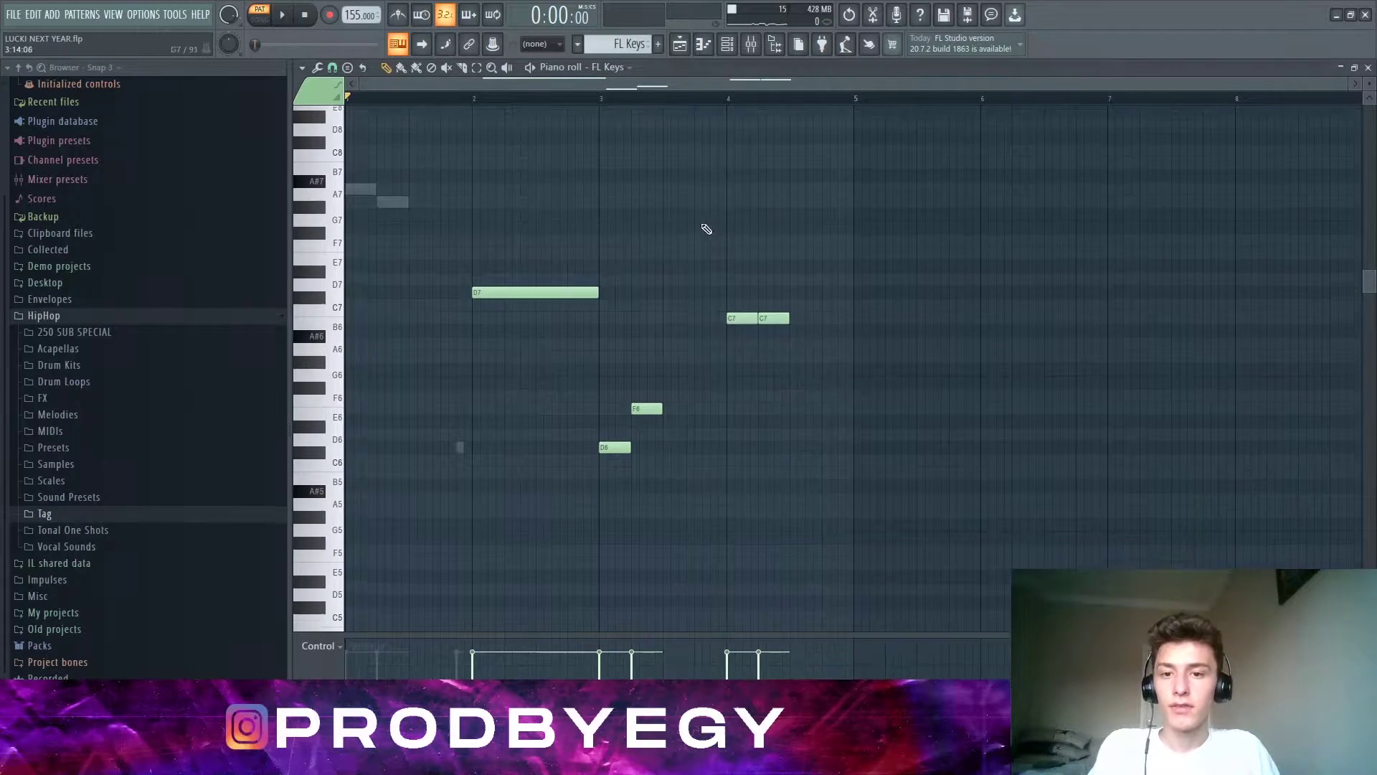
- Play the FL Keys pattern through its last C7 notes and stop playback, with no notes left selected
left_click(537, 297)
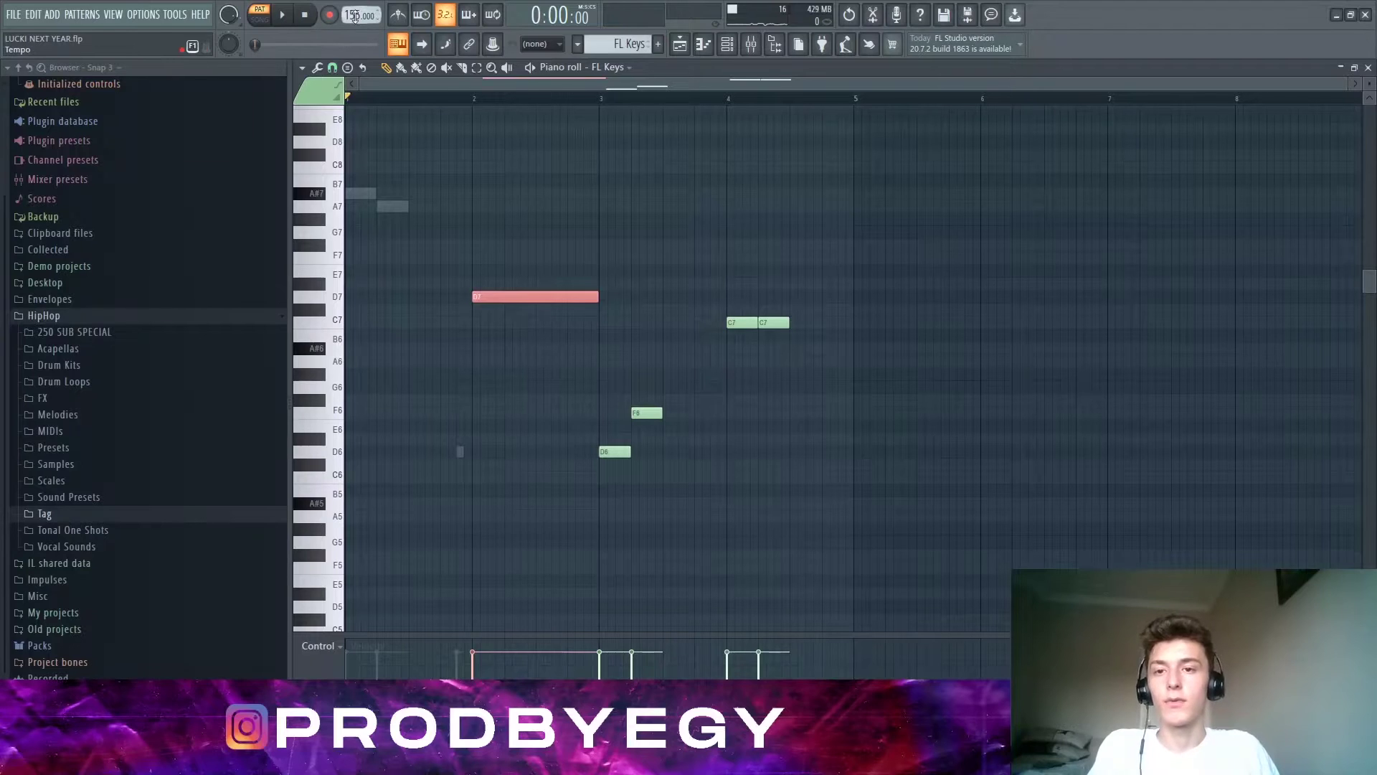
left_click(563, 176, "ctrl")
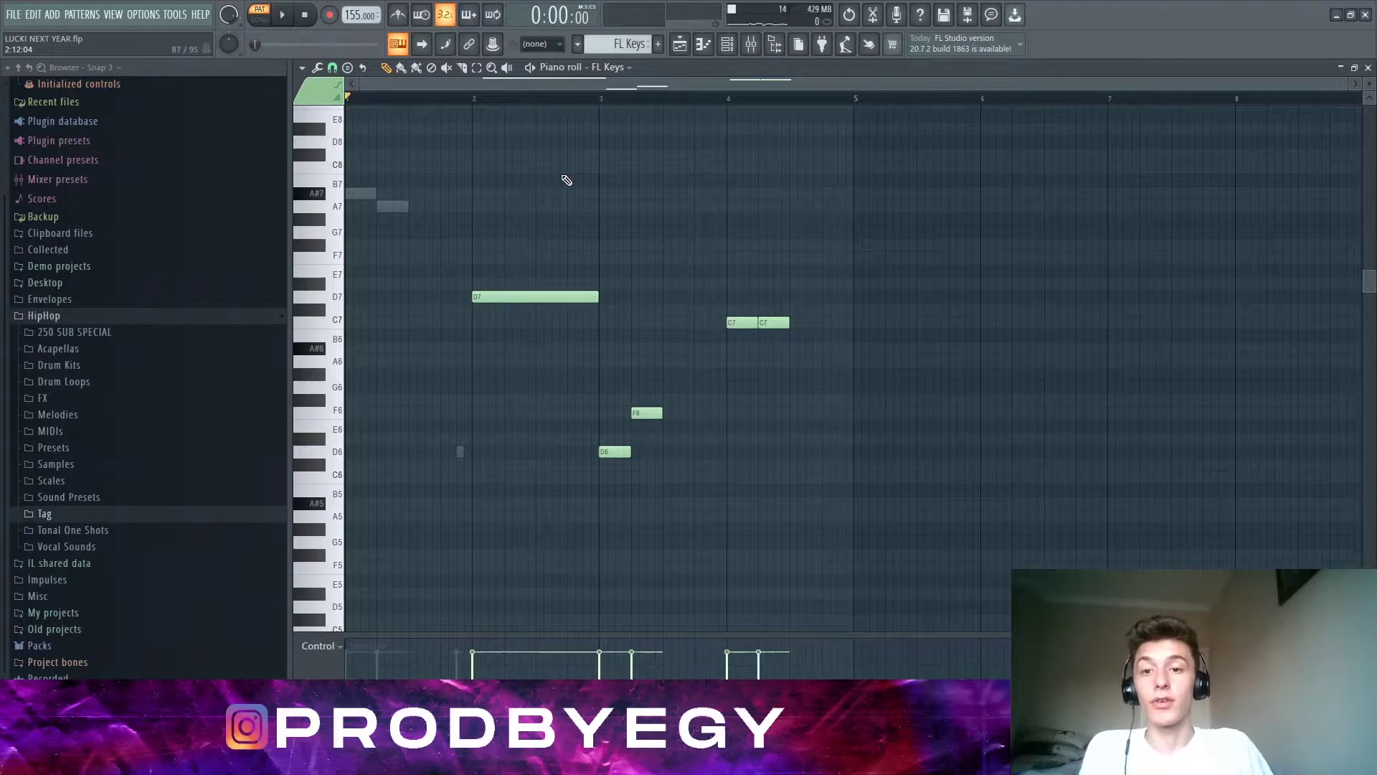
key("space")
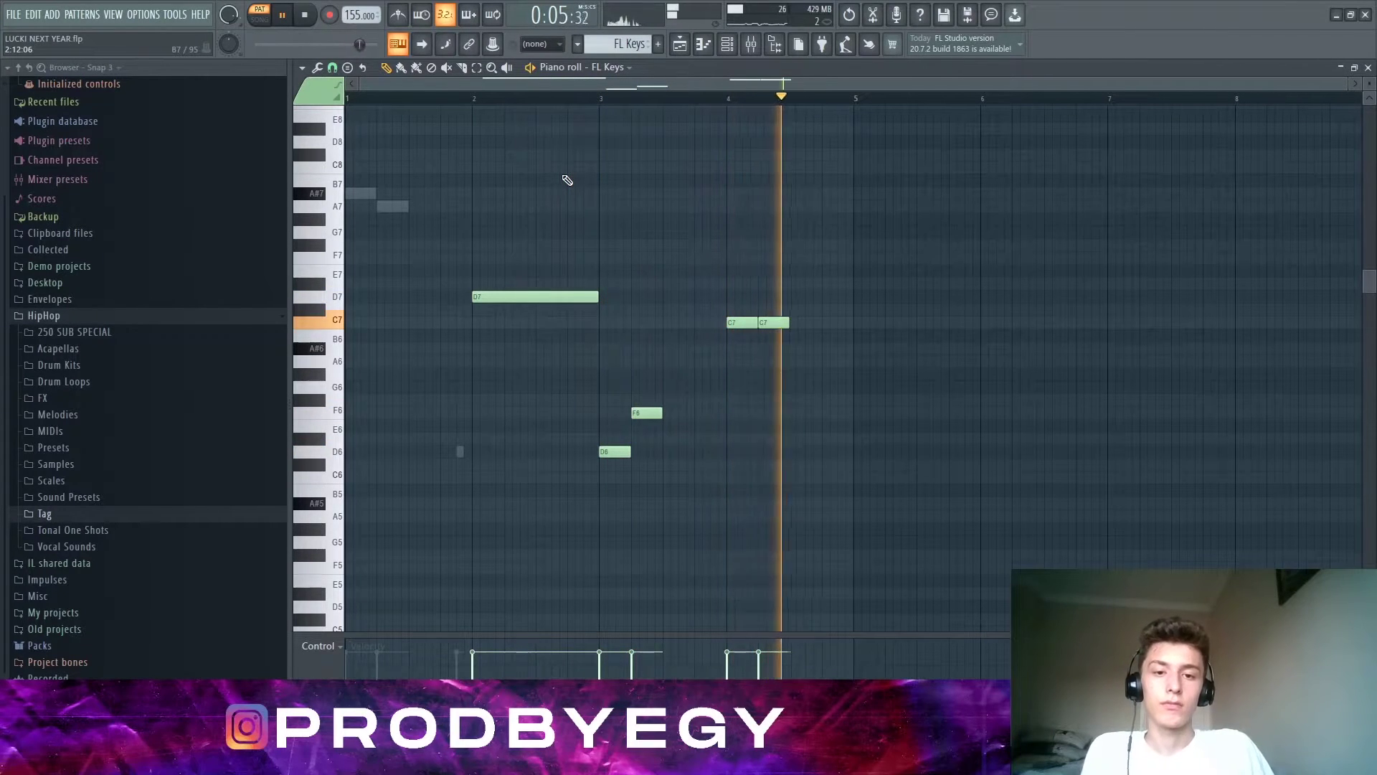
key("space")
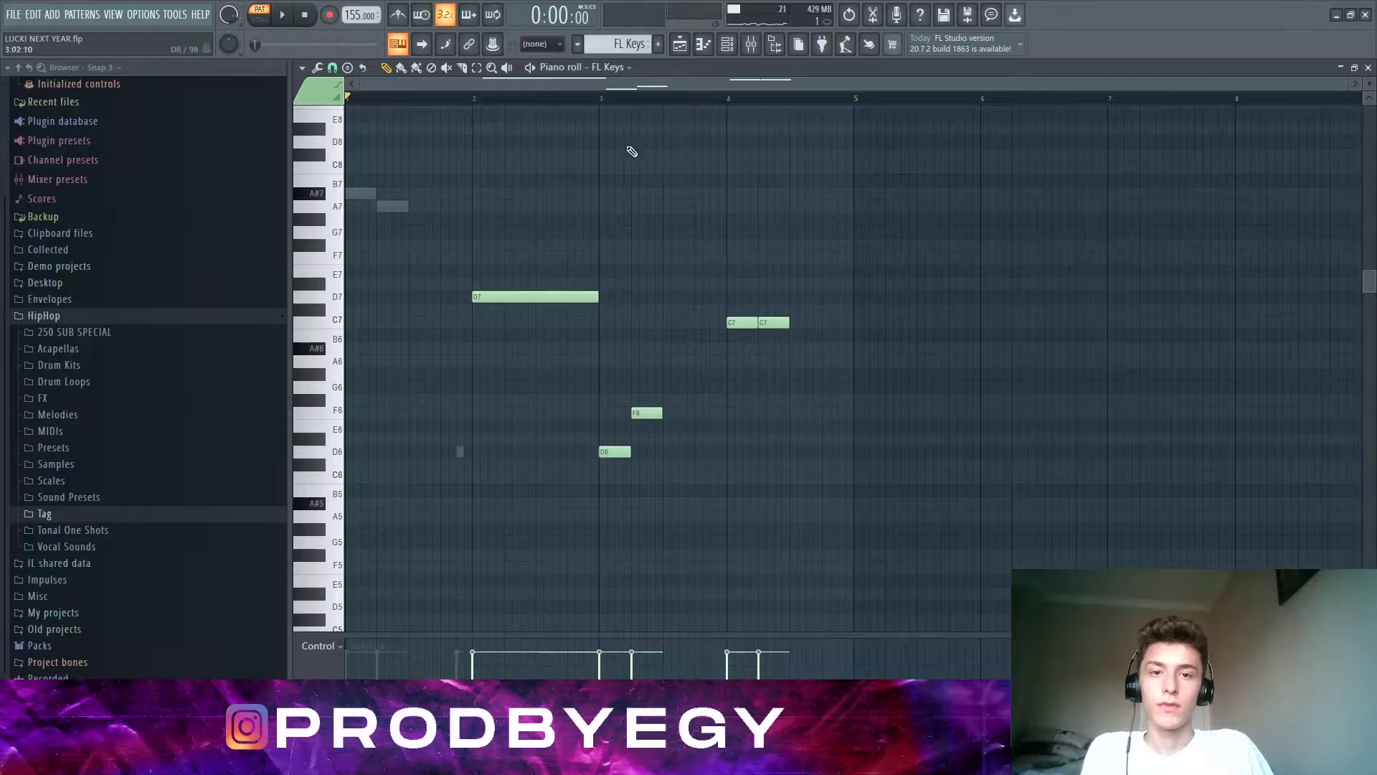
- Check the effects on mixer Insert 4 and open the FL Keys #2 channel's notes in the piano roll
left_click(753, 47)
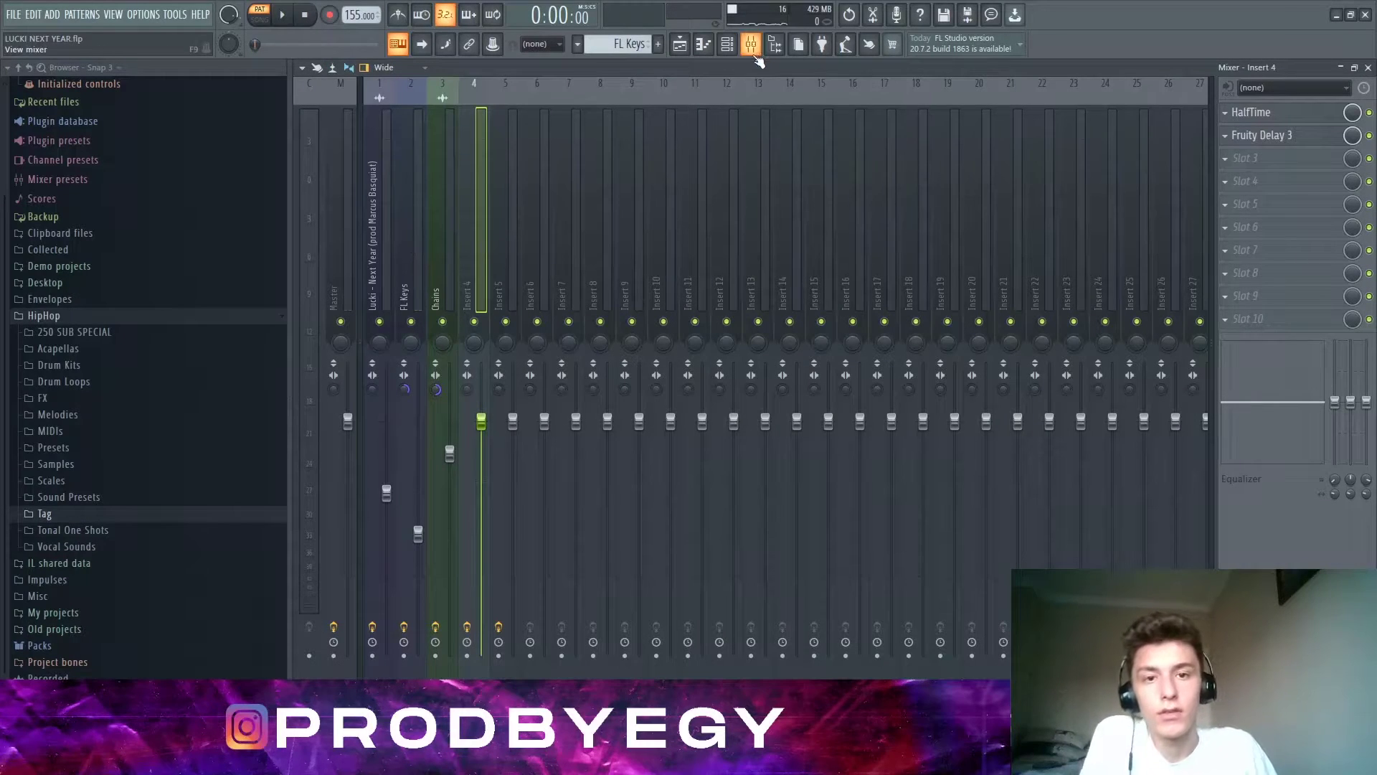
left_click(728, 45)
right_click(787, 477)
left_click(605, 194)
right_click(785, 484)
left_click(814, 483)
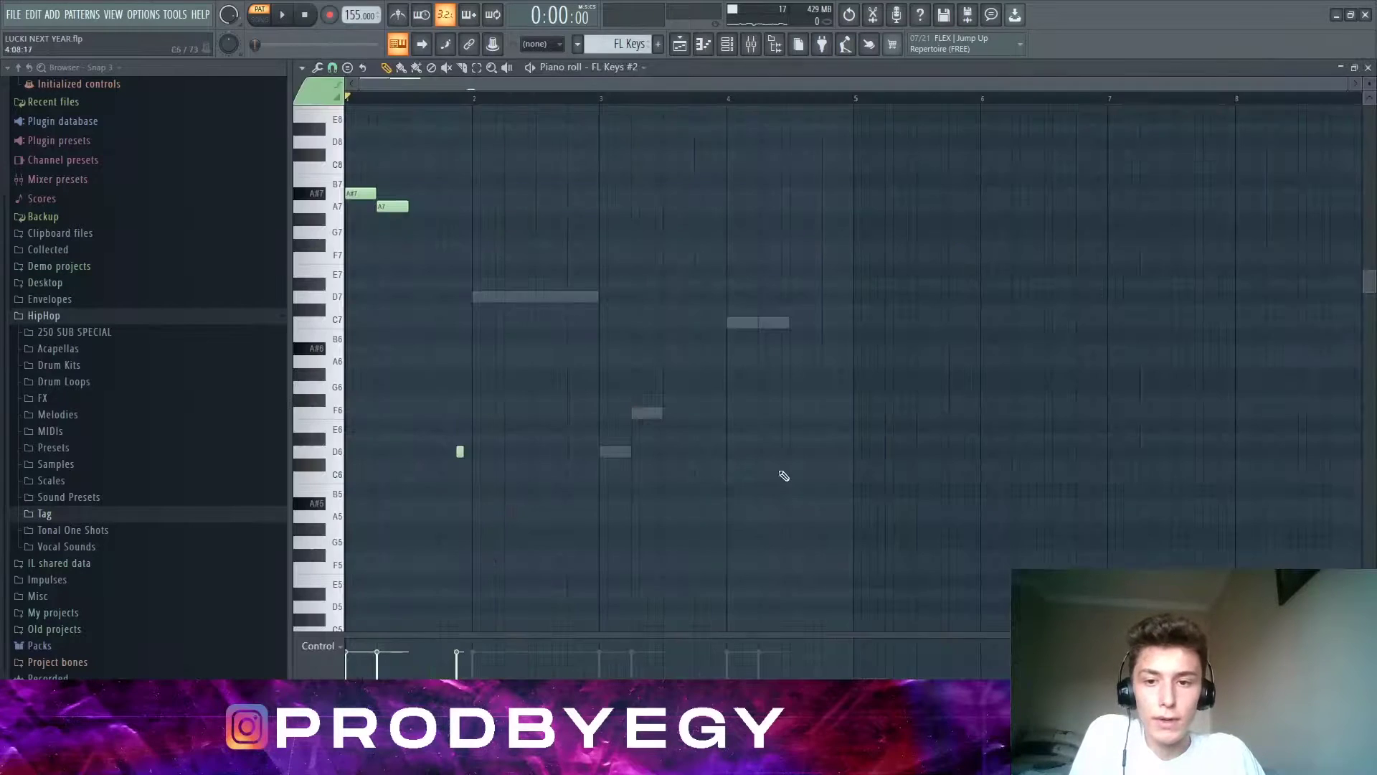
- Examine the FL Keys #2 notes up close, marking the short D6 note just before bar 2
left_click_drag(437, 251, 345, 123)
left_click_drag(523, 354, 285, 121)
left_click(542, 308, "ctrl")
scroll(470, 323, "up", 2, "ctrl")
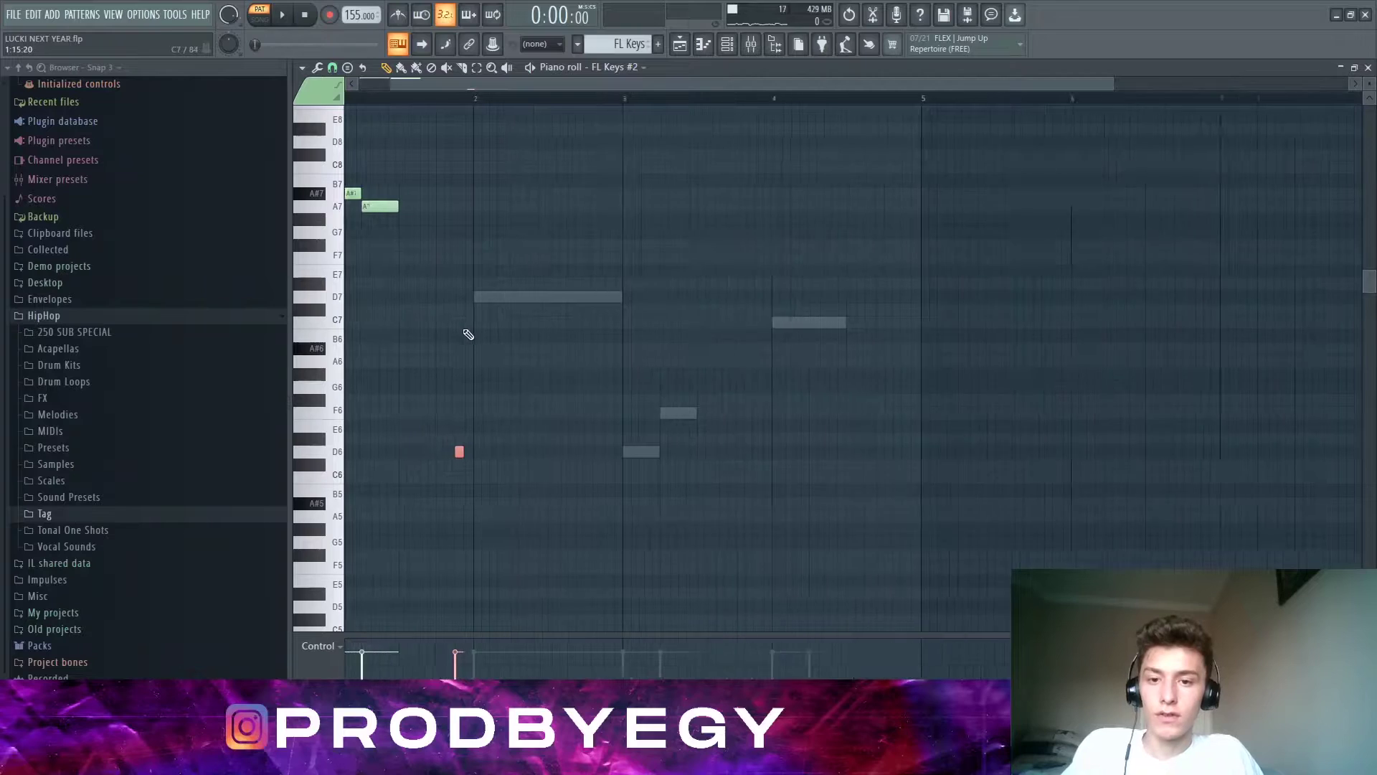
left_click_drag(454, 482, 535, 396)
left_click_drag(457, 509, 574, 369)
left_click_drag(409, 560, 535, 407)
scroll(442, 491, "up", 2, "ctrl")
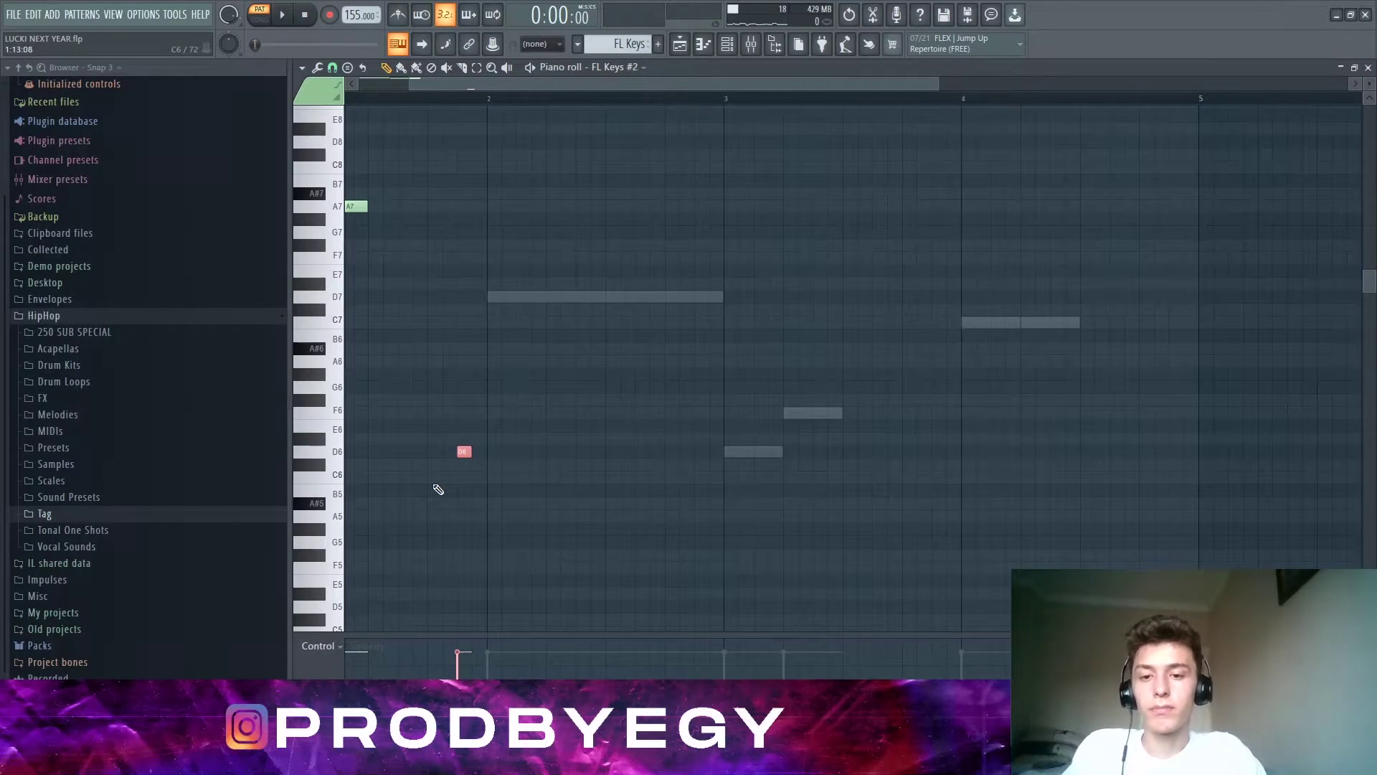
left_click(754, 45)
left_click(754, 45)
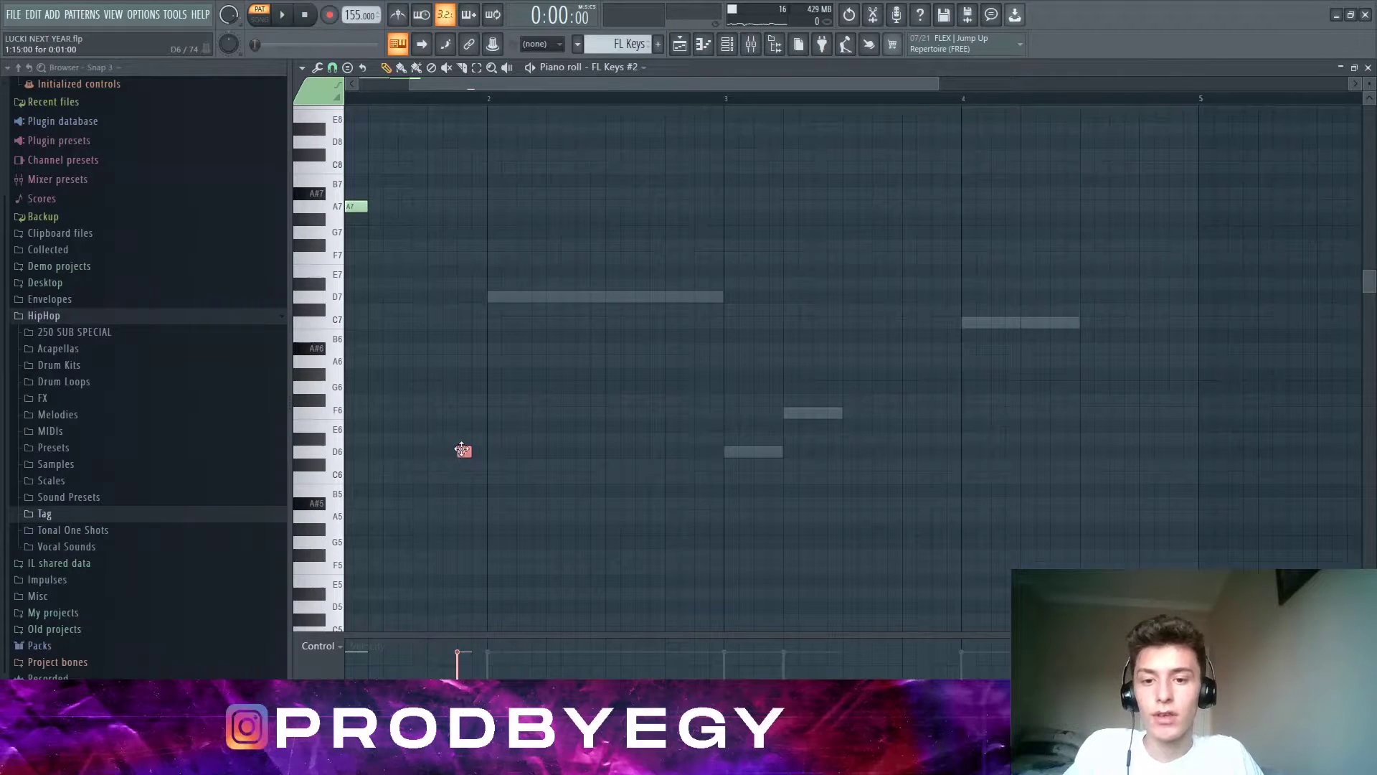
left_click_drag(503, 500, 638, 369)
left_click_drag(487, 523, 619, 215)
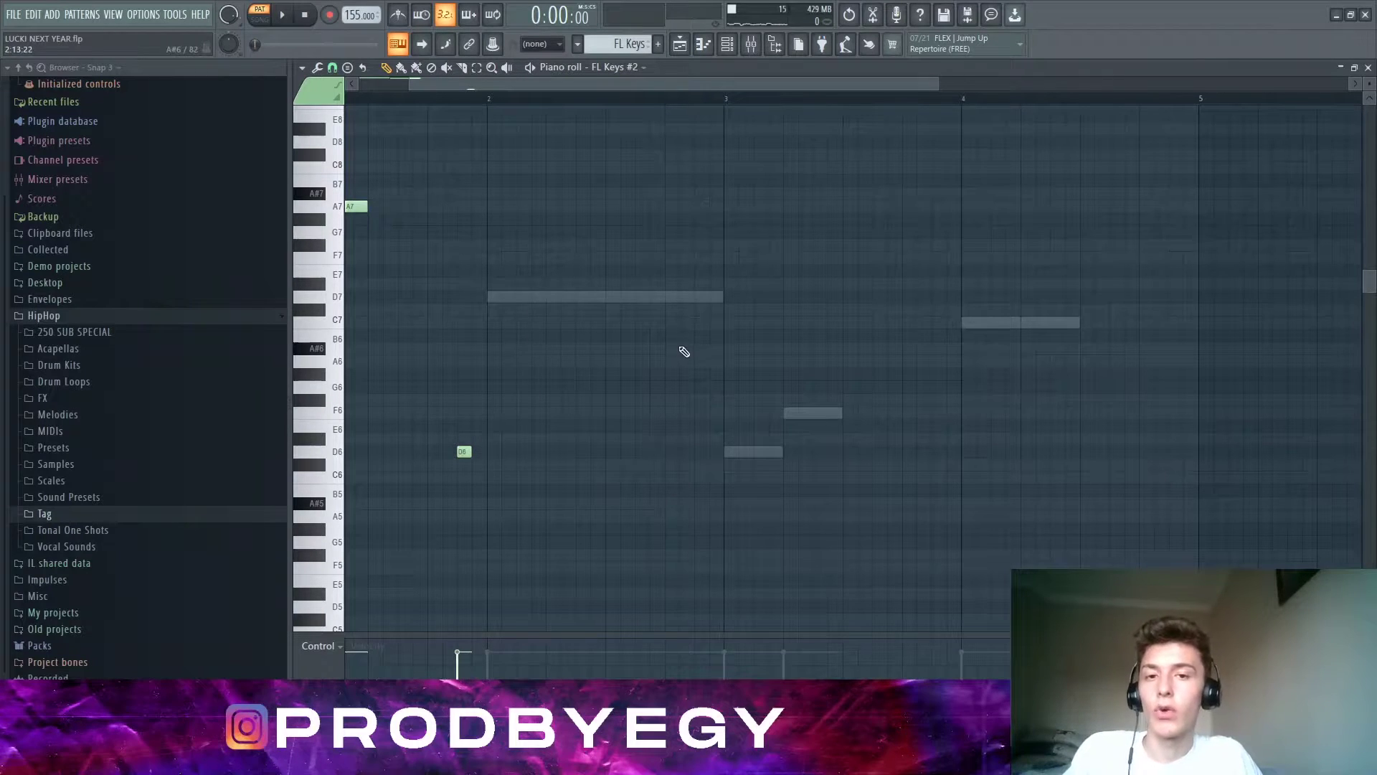
scroll(659, 367, "down", 2)
- Look at the mixer and channel rack, and bring up the FL Keys channel's notes in the piano roll again
left_click(751, 44)
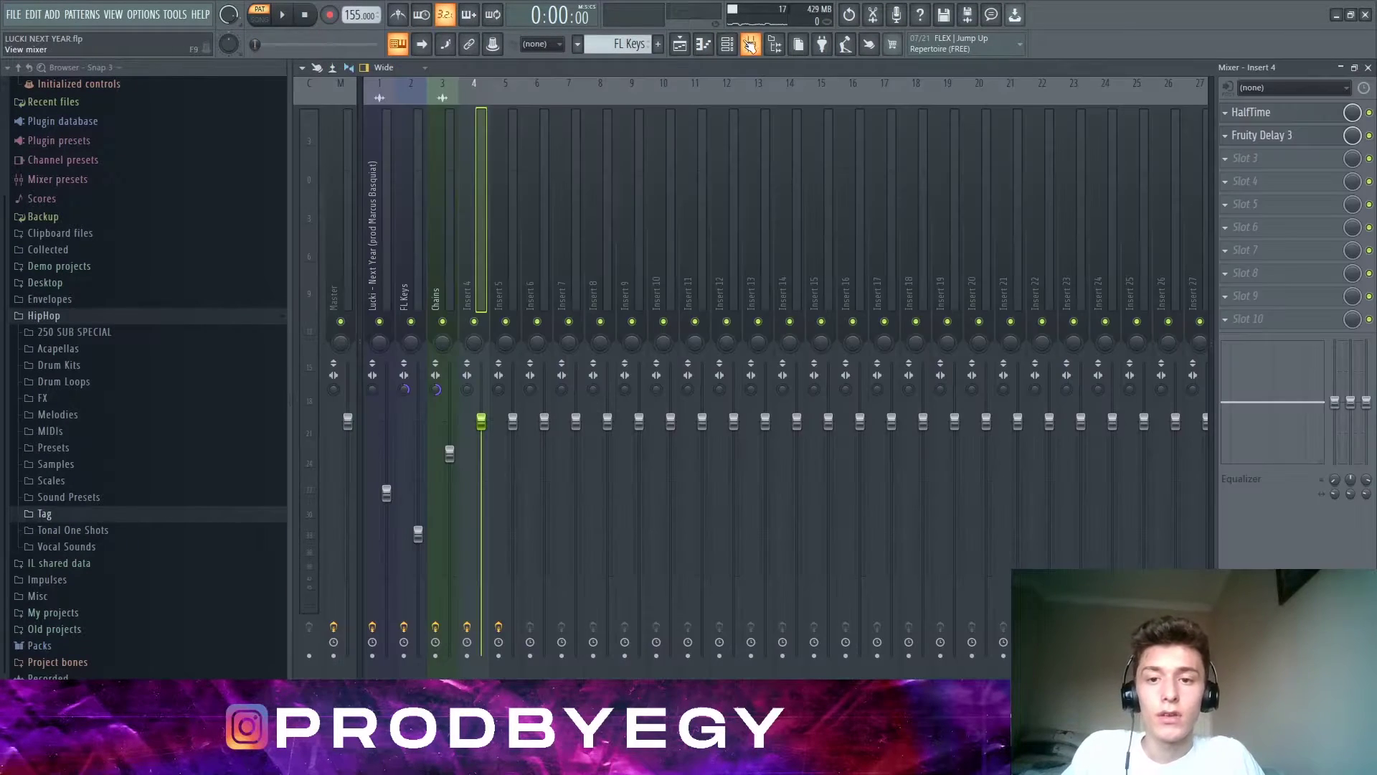
left_click(706, 49)
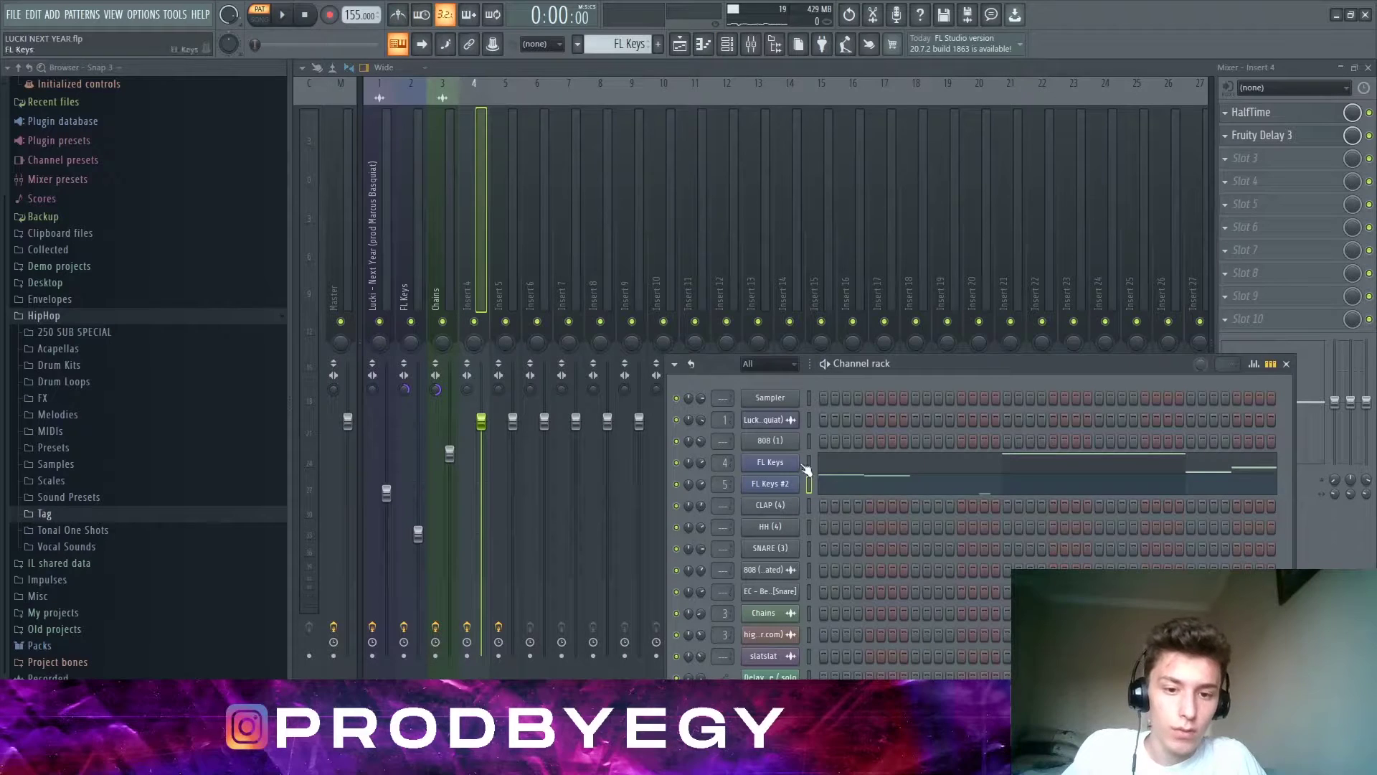
left_click(515, 304)
left_click(490, 286)
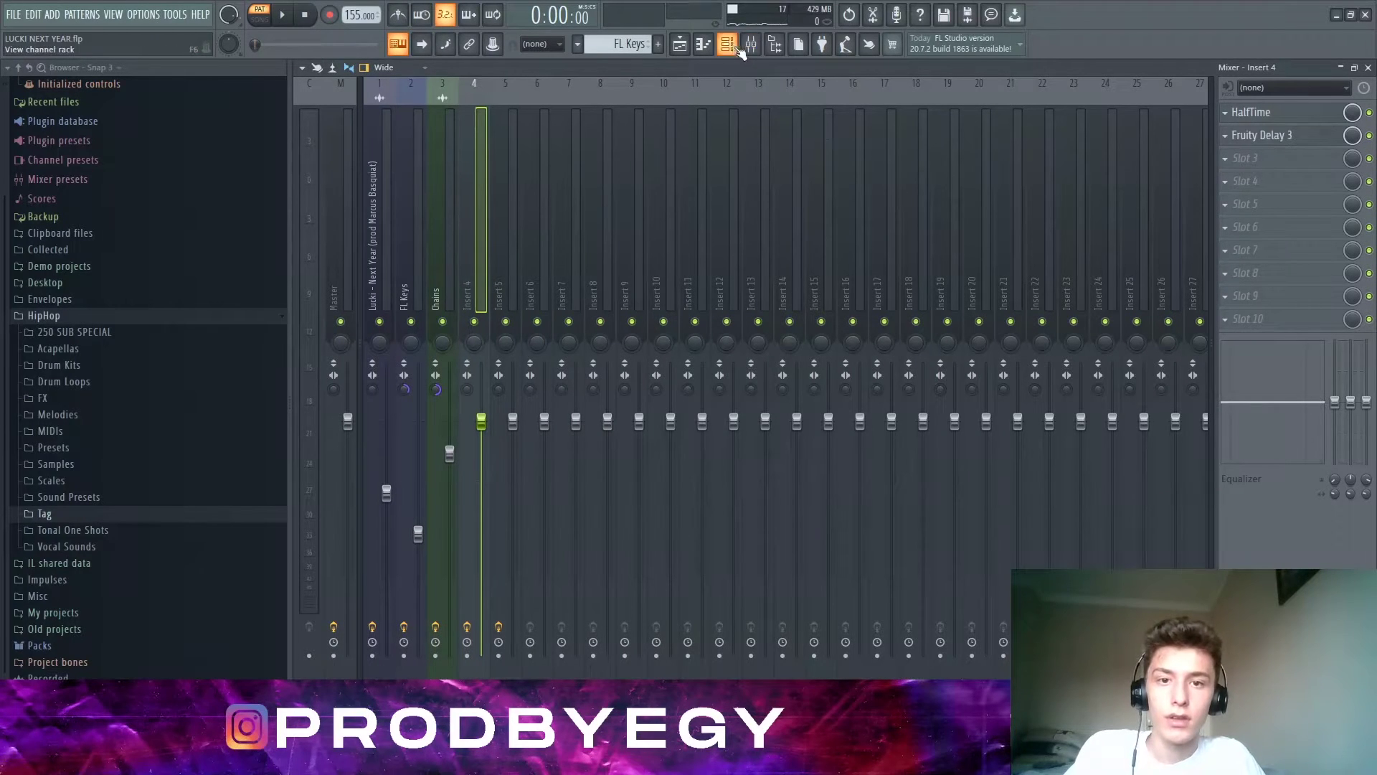
left_click(703, 44)
left_click(840, 465)
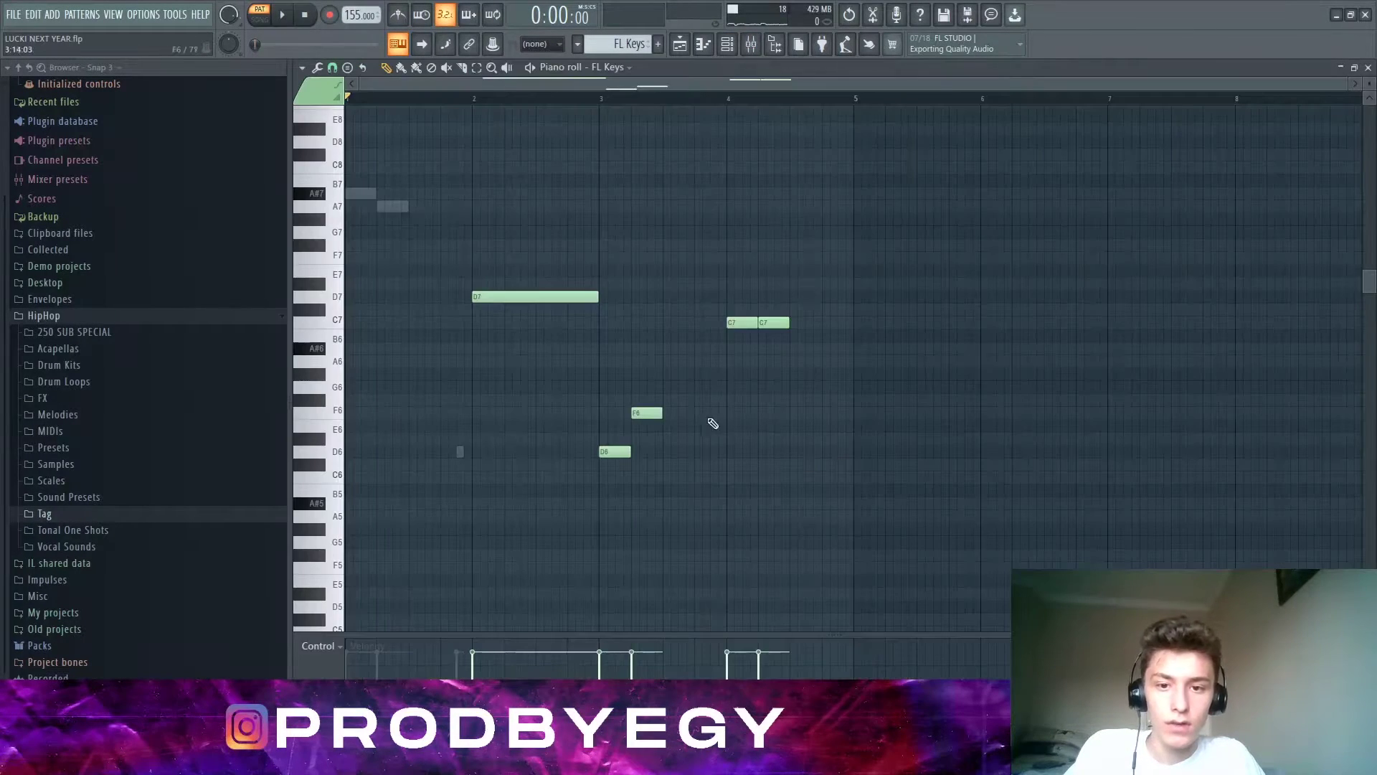
- Review the Fruity Delay 3 settings on mixer Insert 4 and close the plugin
key("ctrl+a")
left_click(751, 44)
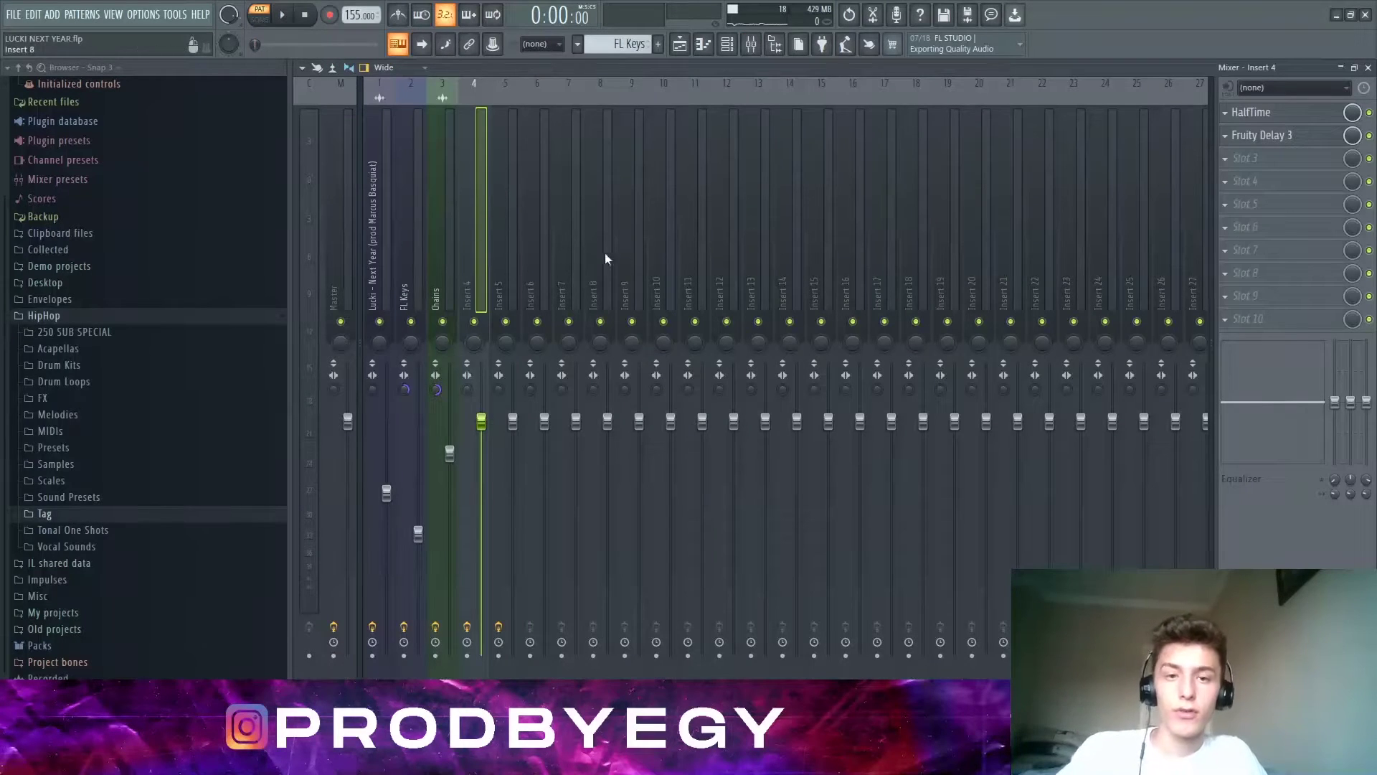
left_click(1271, 136)
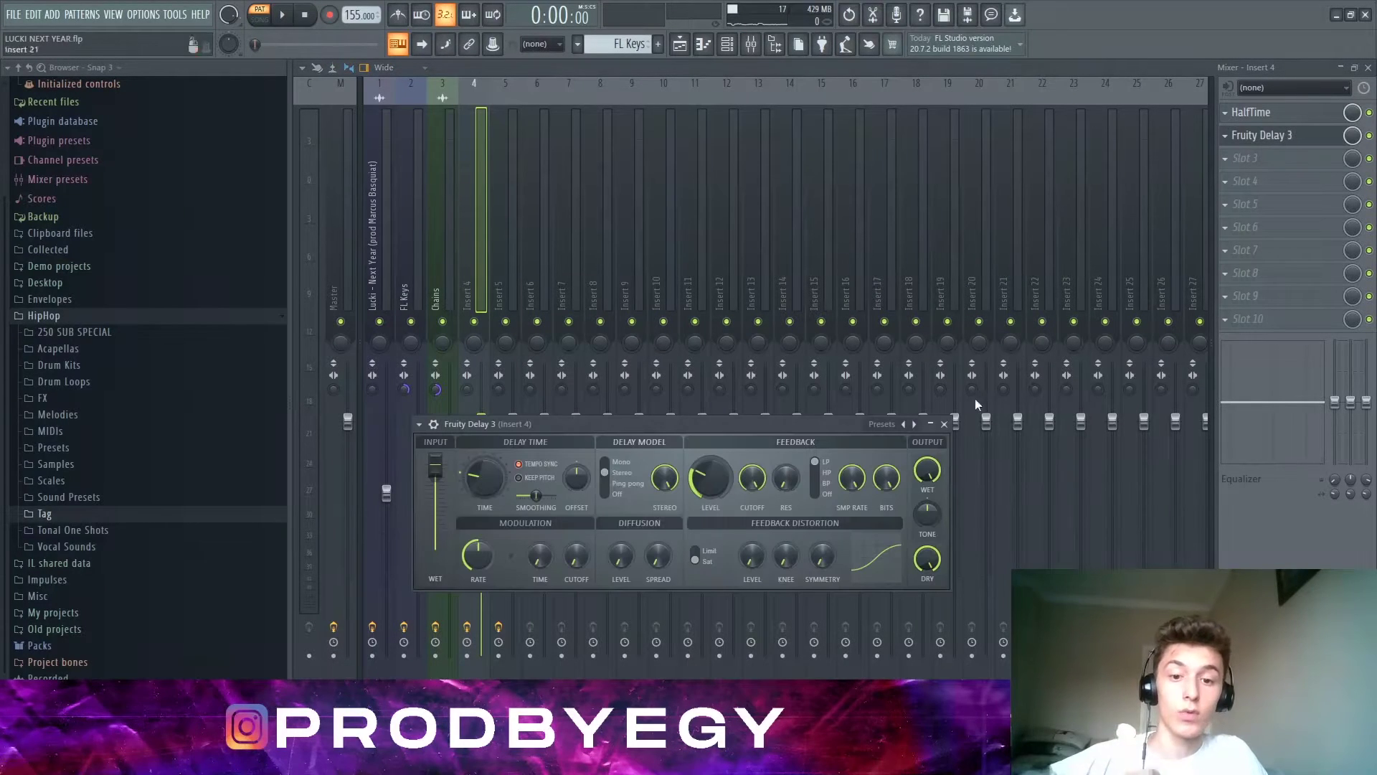
left_click(944, 424)
scroll(507, 264, "down", 2)
scroll(506, 264, "up", 2)
scroll(488, 272, "down", 1)
- Inspect the ValhallaVintageVerb and Fruity Reeverb 2 settings on the FL Keys mixer track
left_click(401, 243)
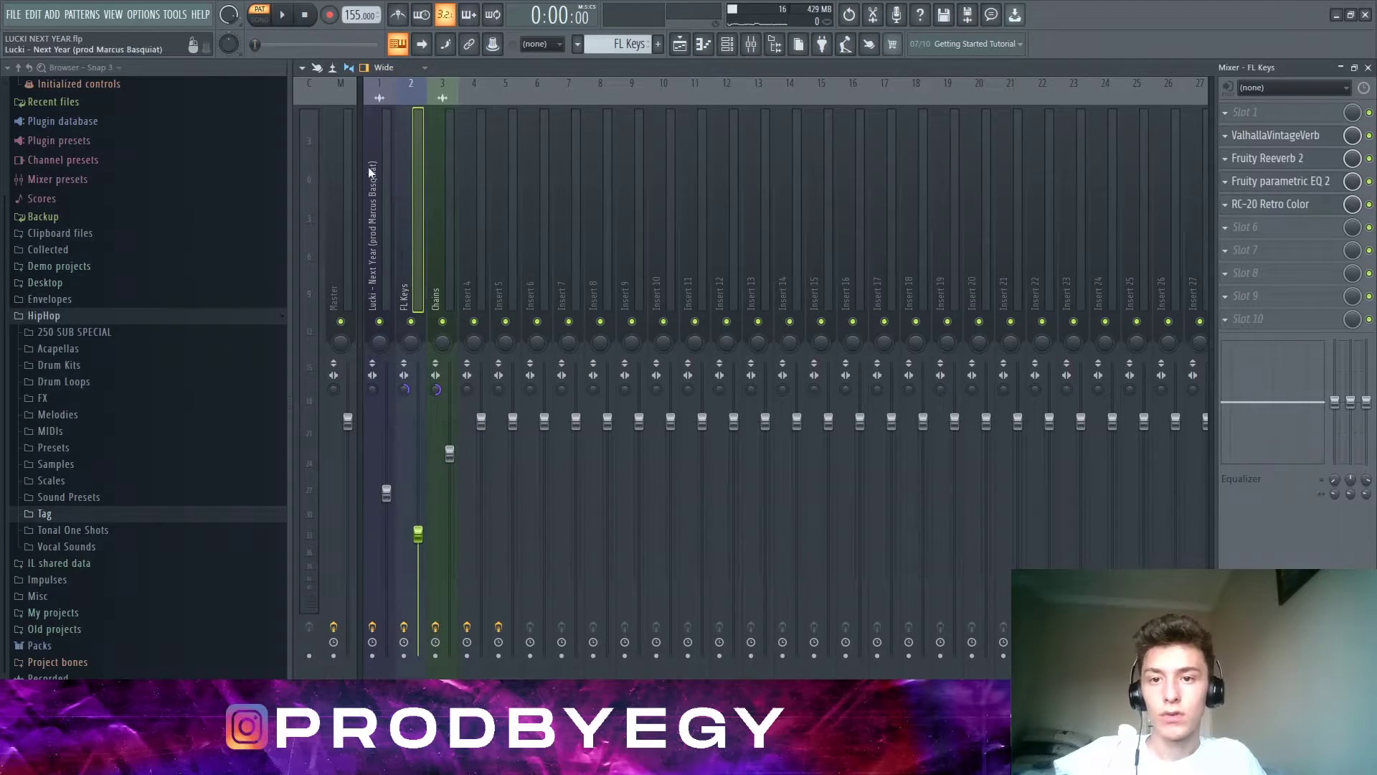
left_click(1246, 134)
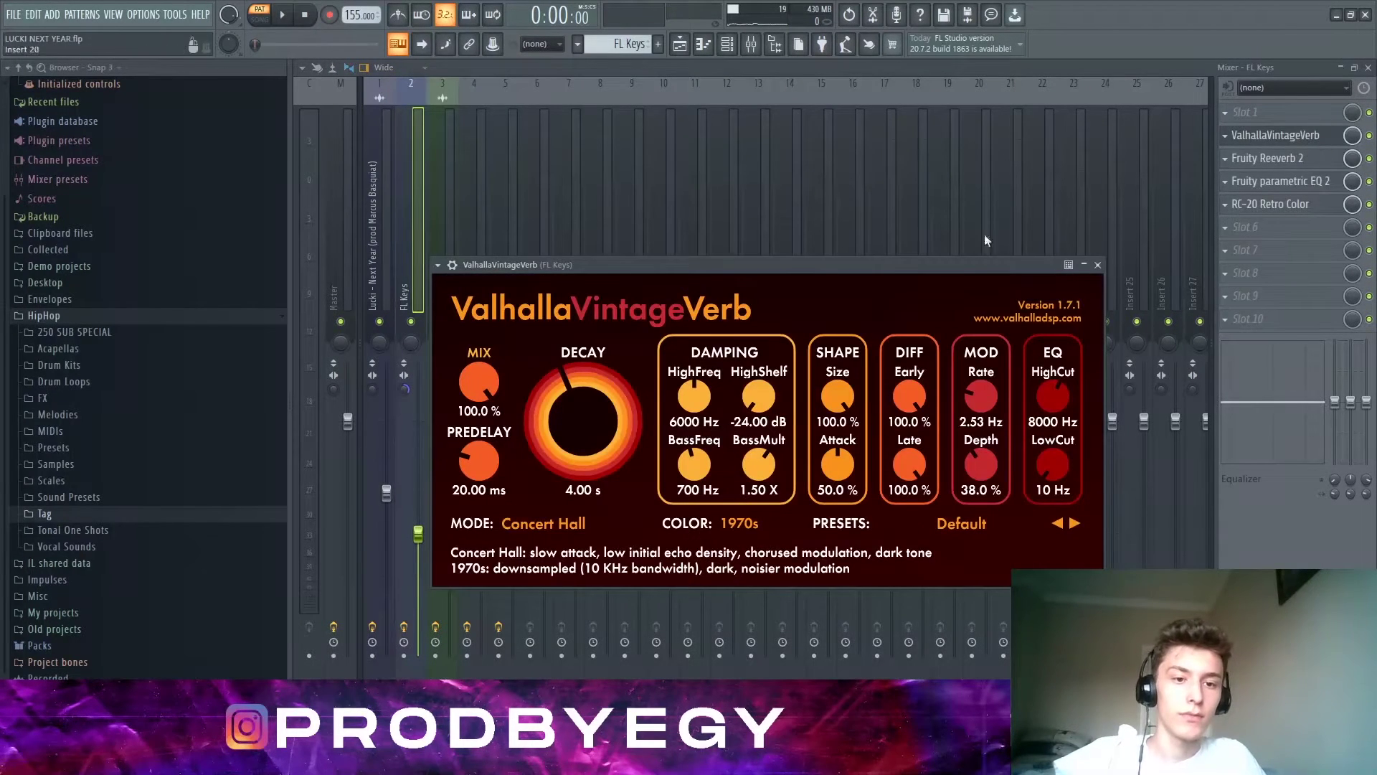
left_click(1097, 264)
left_click(1268, 158)
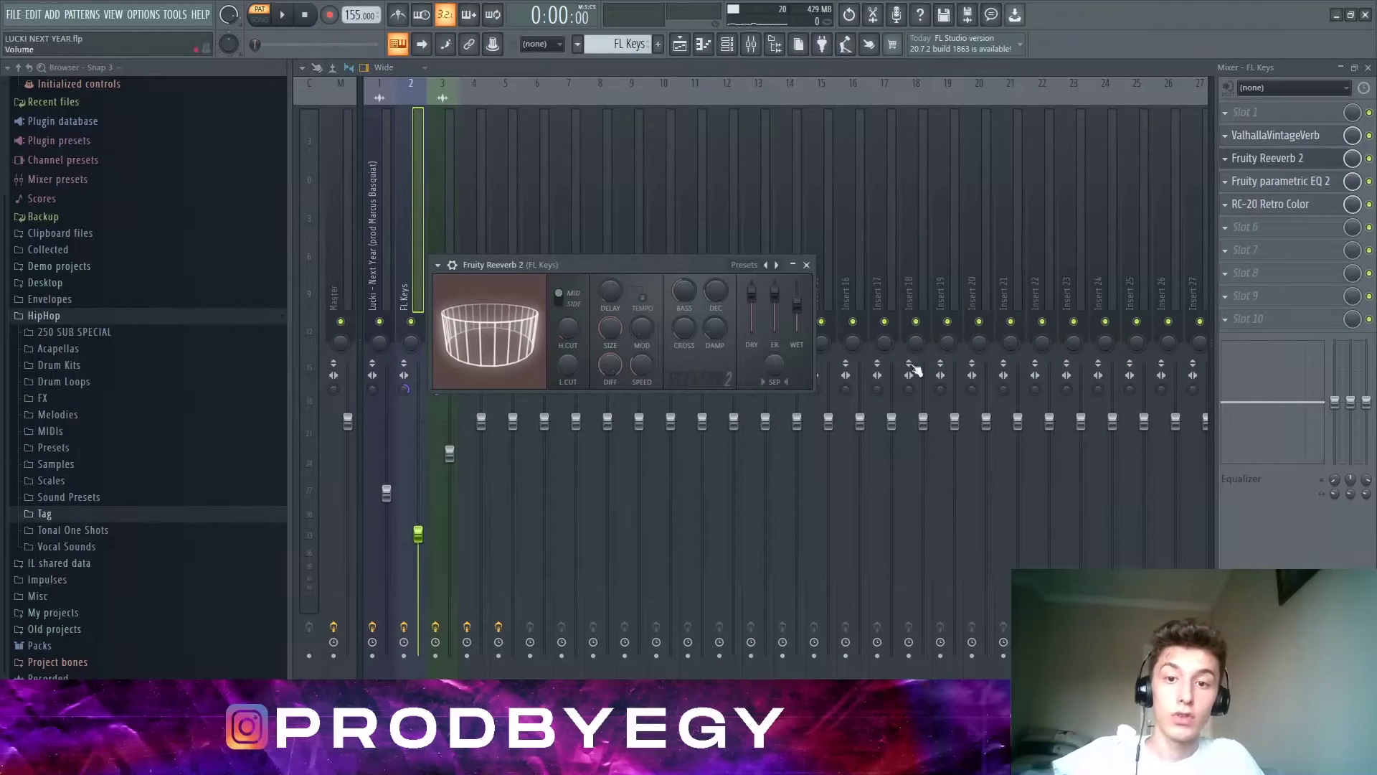
left_click(807, 265)
- Inspect the Fruity parametric EQ 2 curve and RC-20 Retro Color settings on the FL Keys mixer track
left_click(1305, 182)
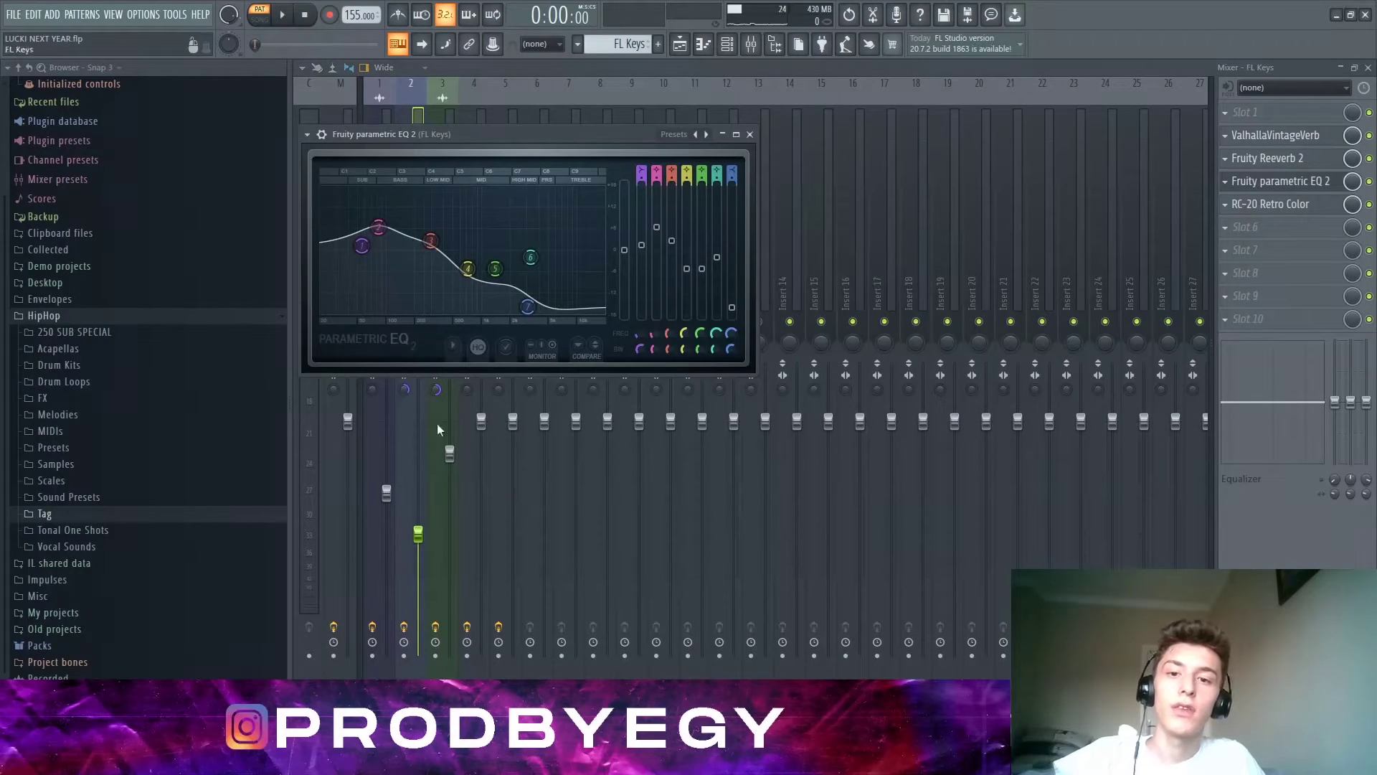
left_click(749, 134)
left_click(1300, 204)
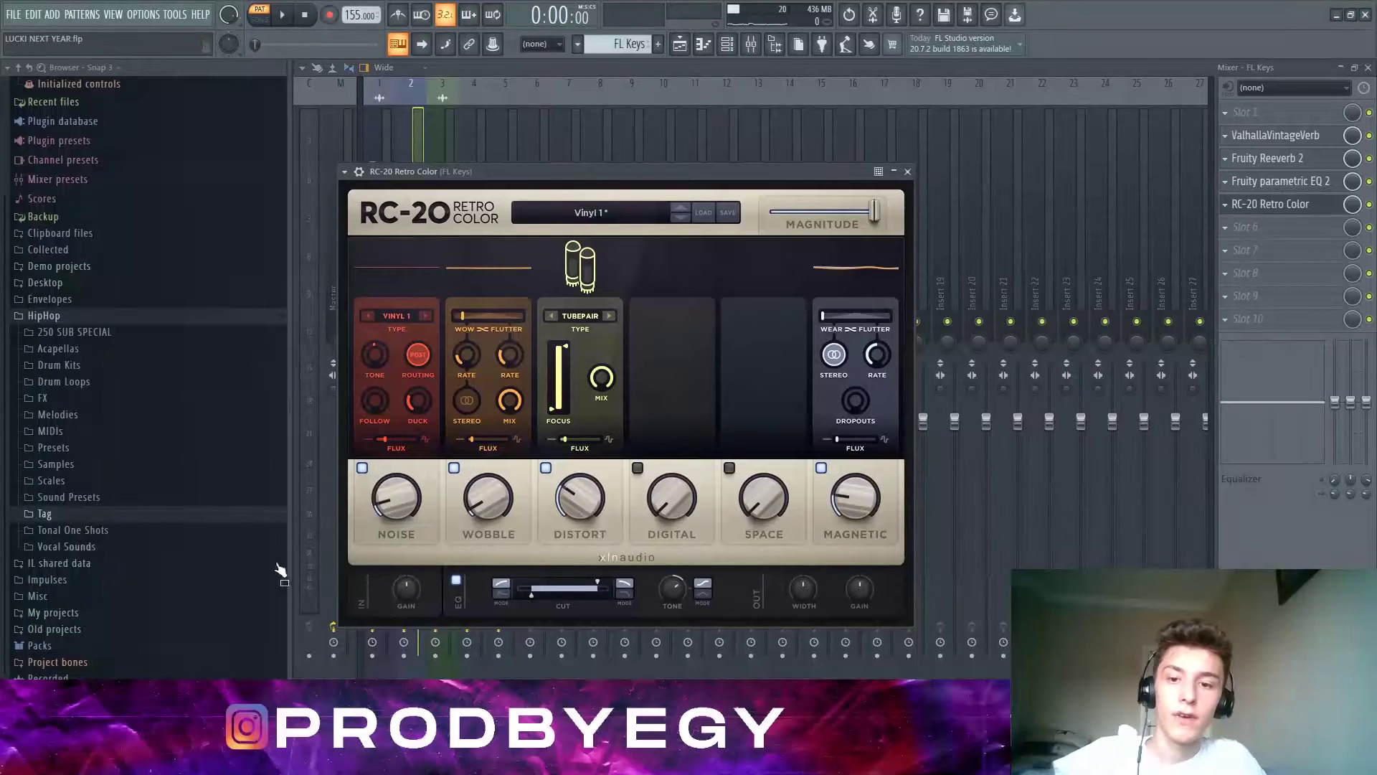
left_click(907, 172)
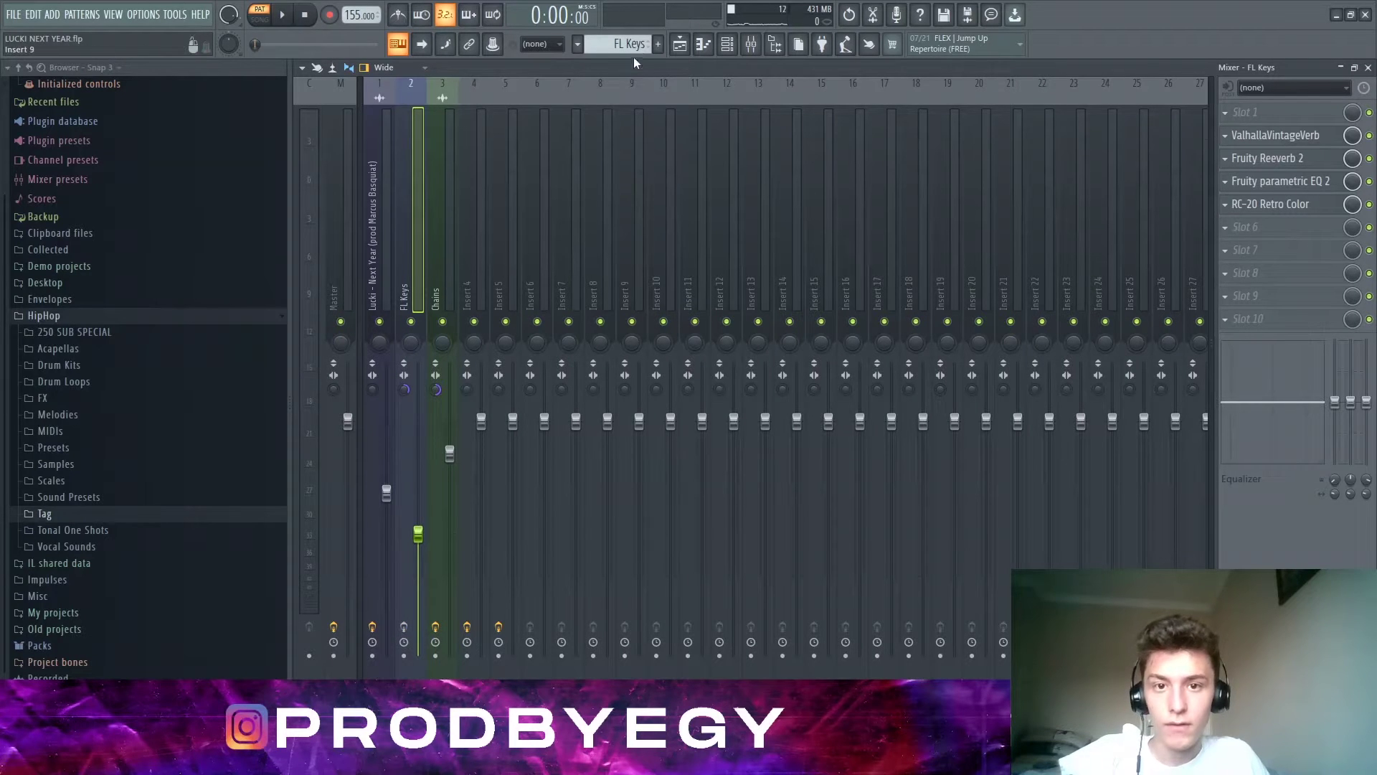
- Reopen the first FL Keys clip from the playlist in the piano roll, showing the pattern from bar 1
left_click(679, 44)
left_click(492, 110)
left_click(523, 106)
key("l")
key("space")
double_click(515, 135)
key("space")
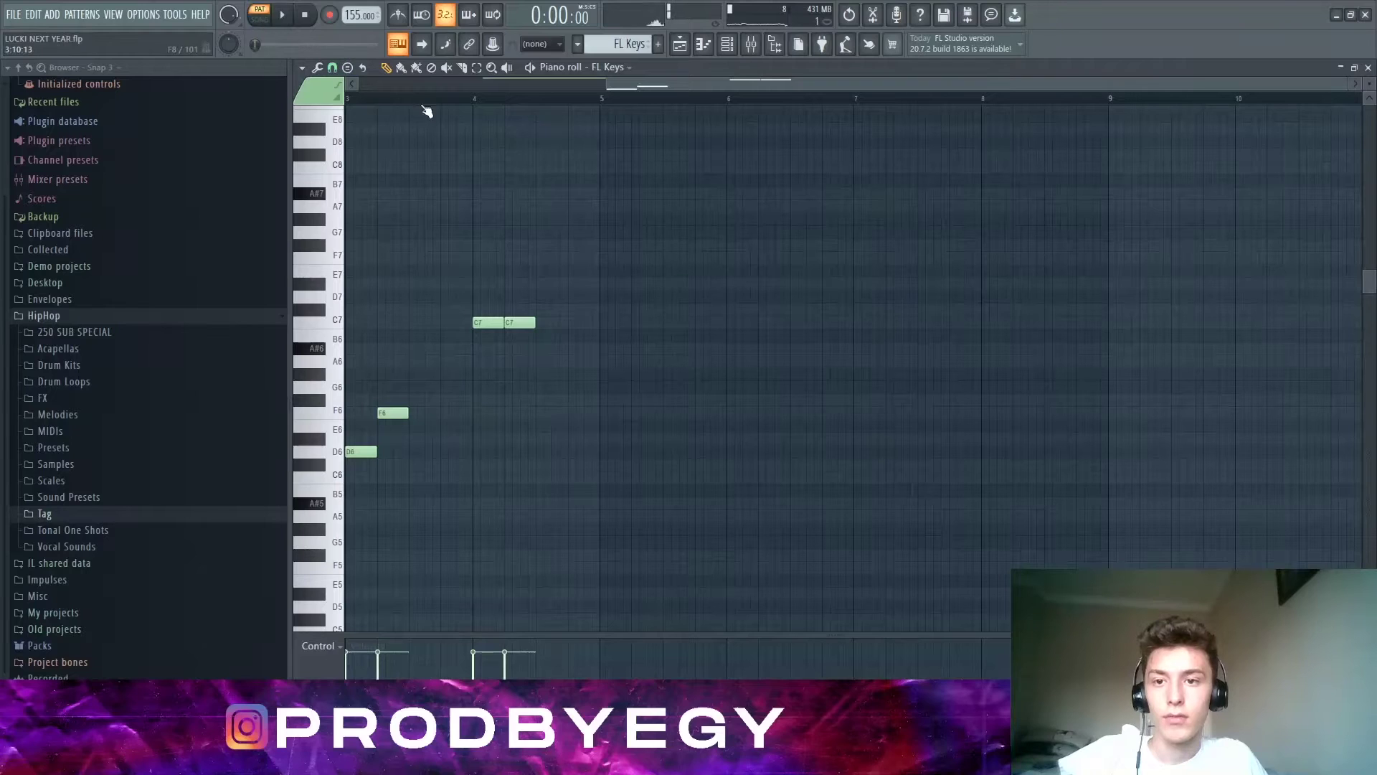
left_click_drag(427, 84, 52, 89)
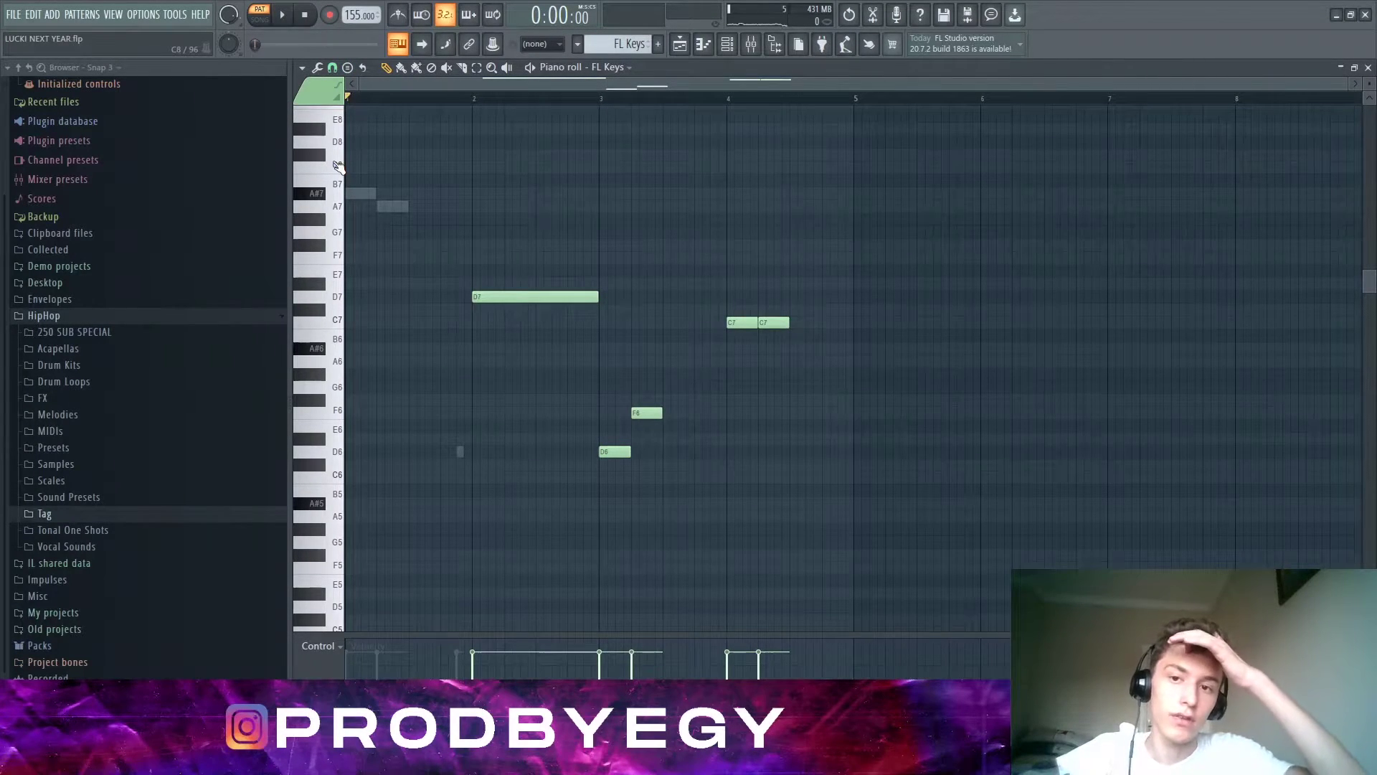
- Play the FL Keys pattern from the start up to bar 4 and stop playback
left_click_drag(644, 443, 574, 394, "ctrl")
key("space")
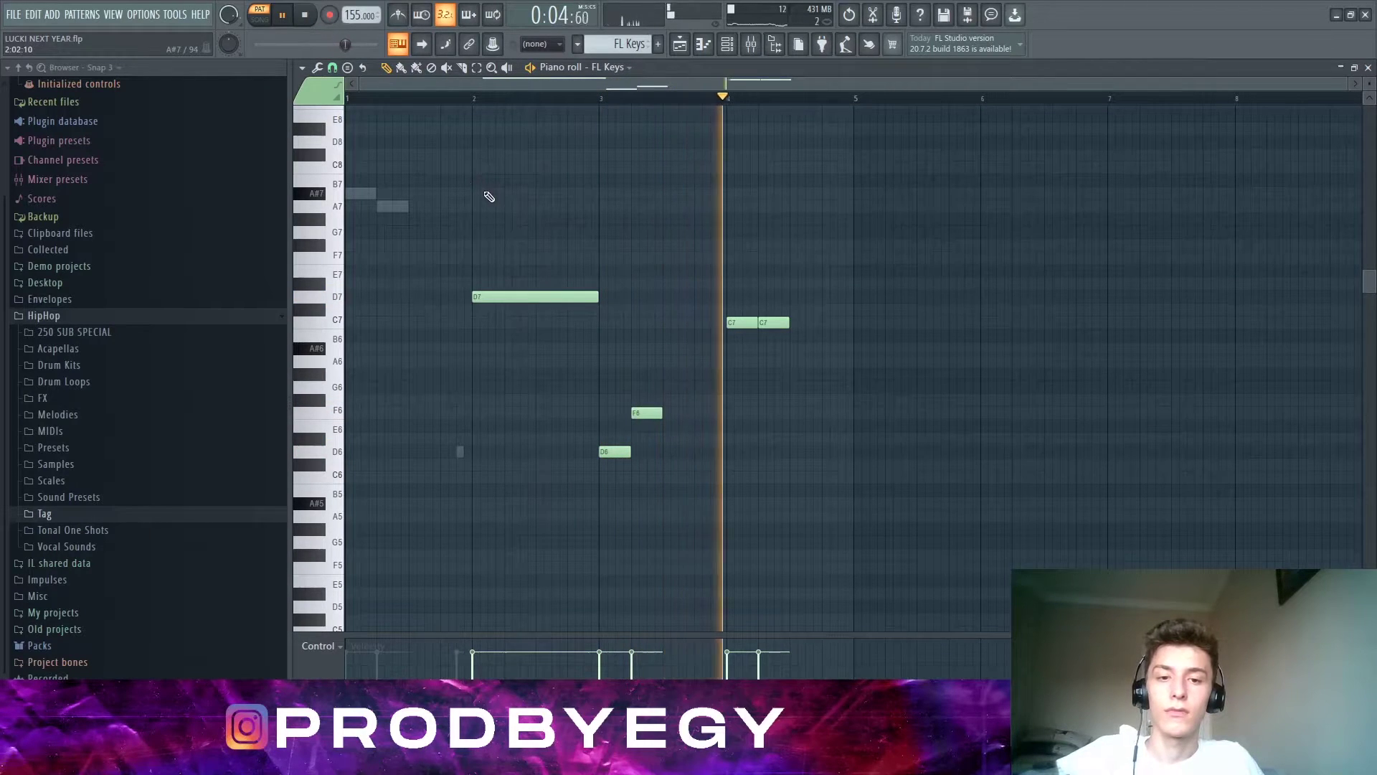
key("space")
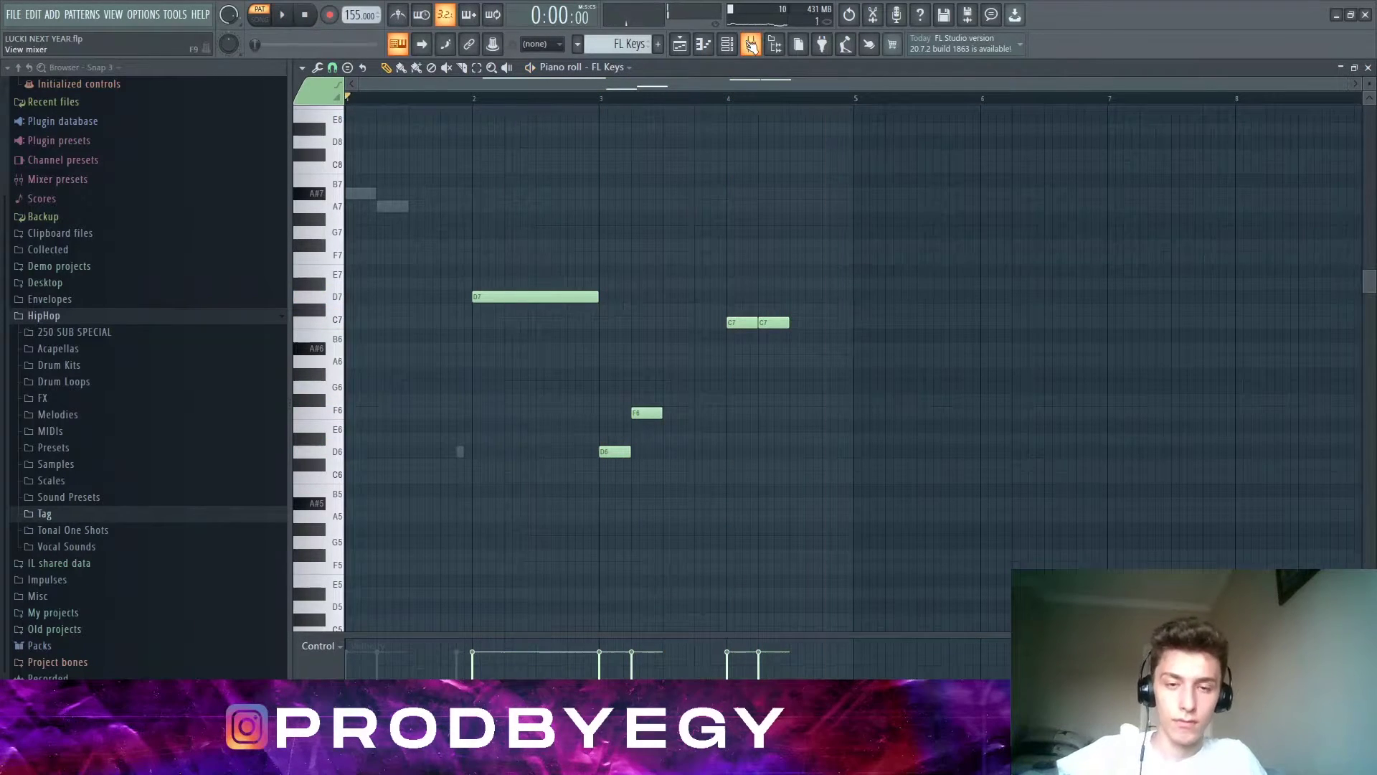
- Examine the FL Keys track in the mixer alongside the neighbouring Insert 4
left_click(751, 46)
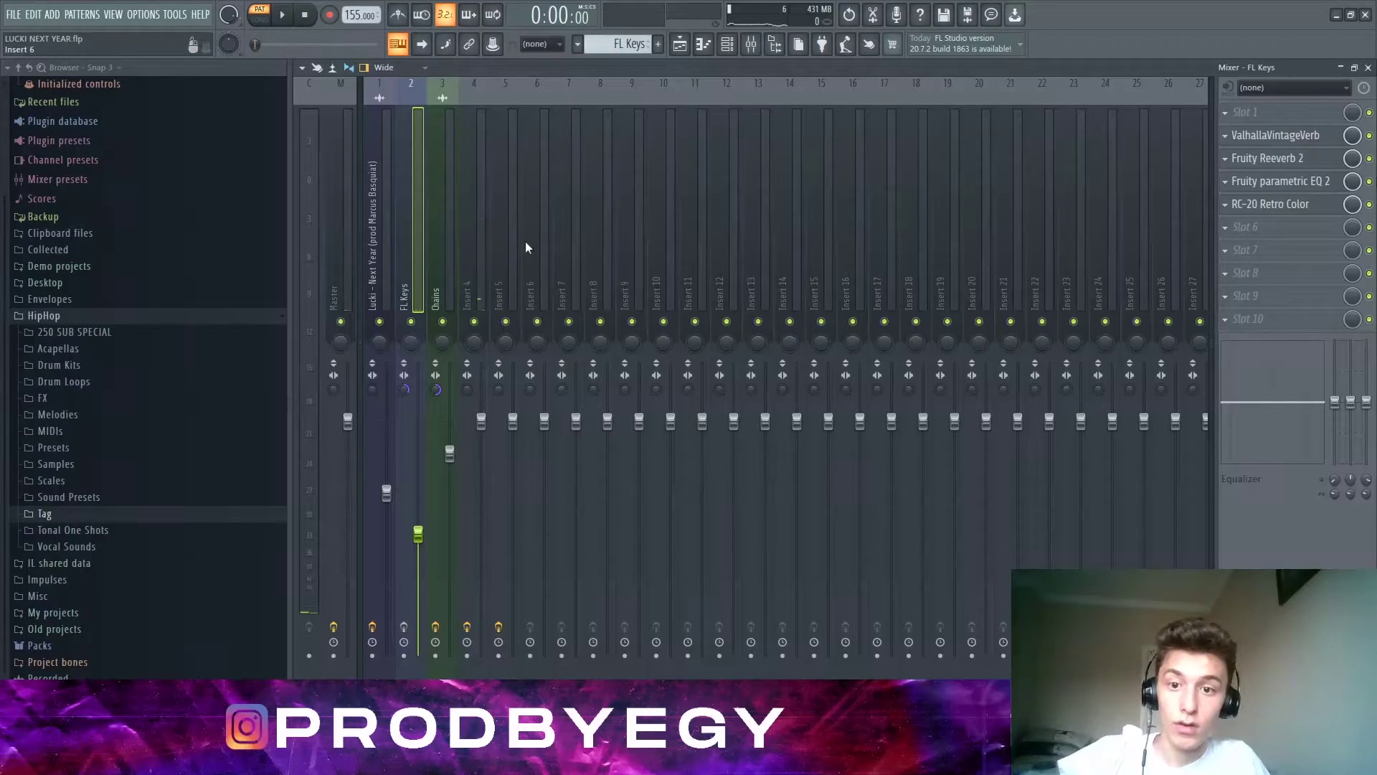
left_click(478, 248)
key("Left")
key("Left")
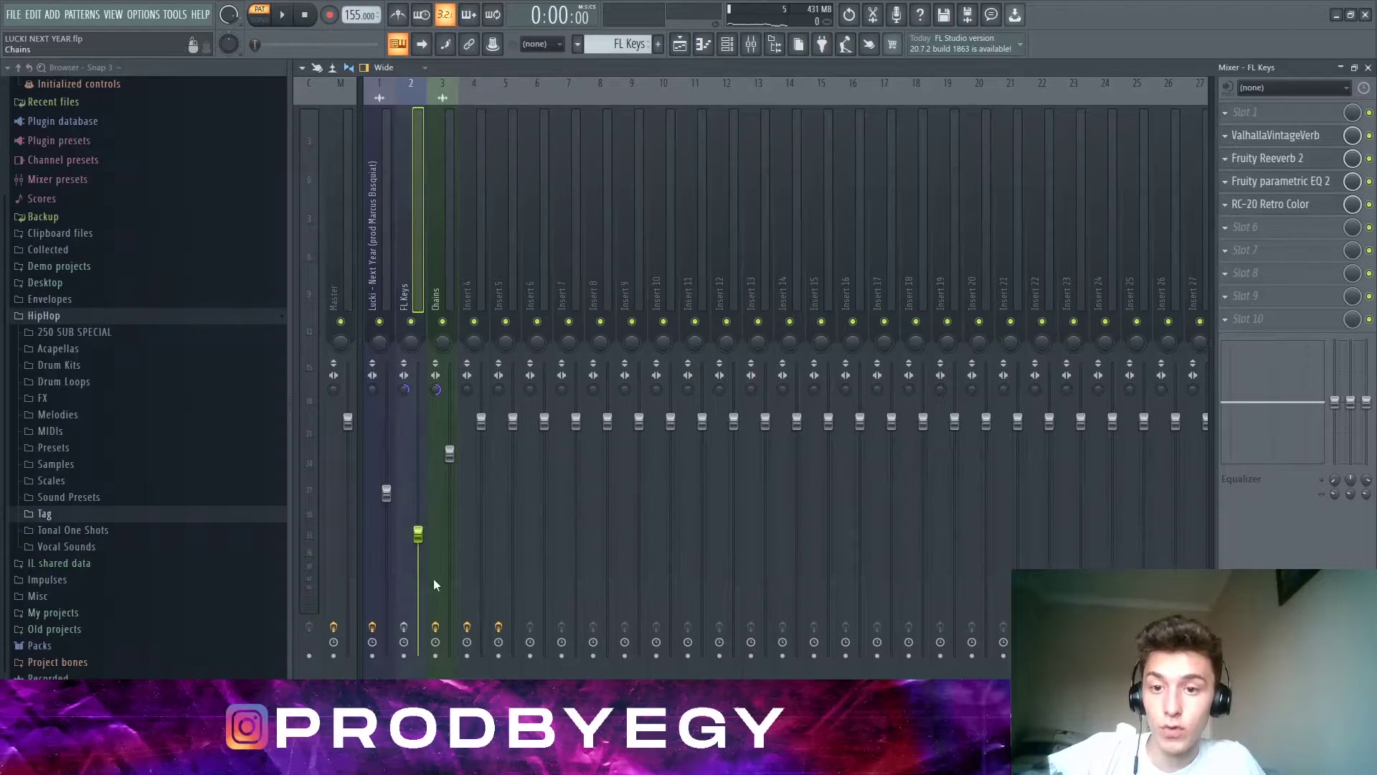
- Return to the playlist arrangement, check the channel rack, and examine the clips around the drum entry at bar 17
left_click(679, 44)
left_click(727, 44)
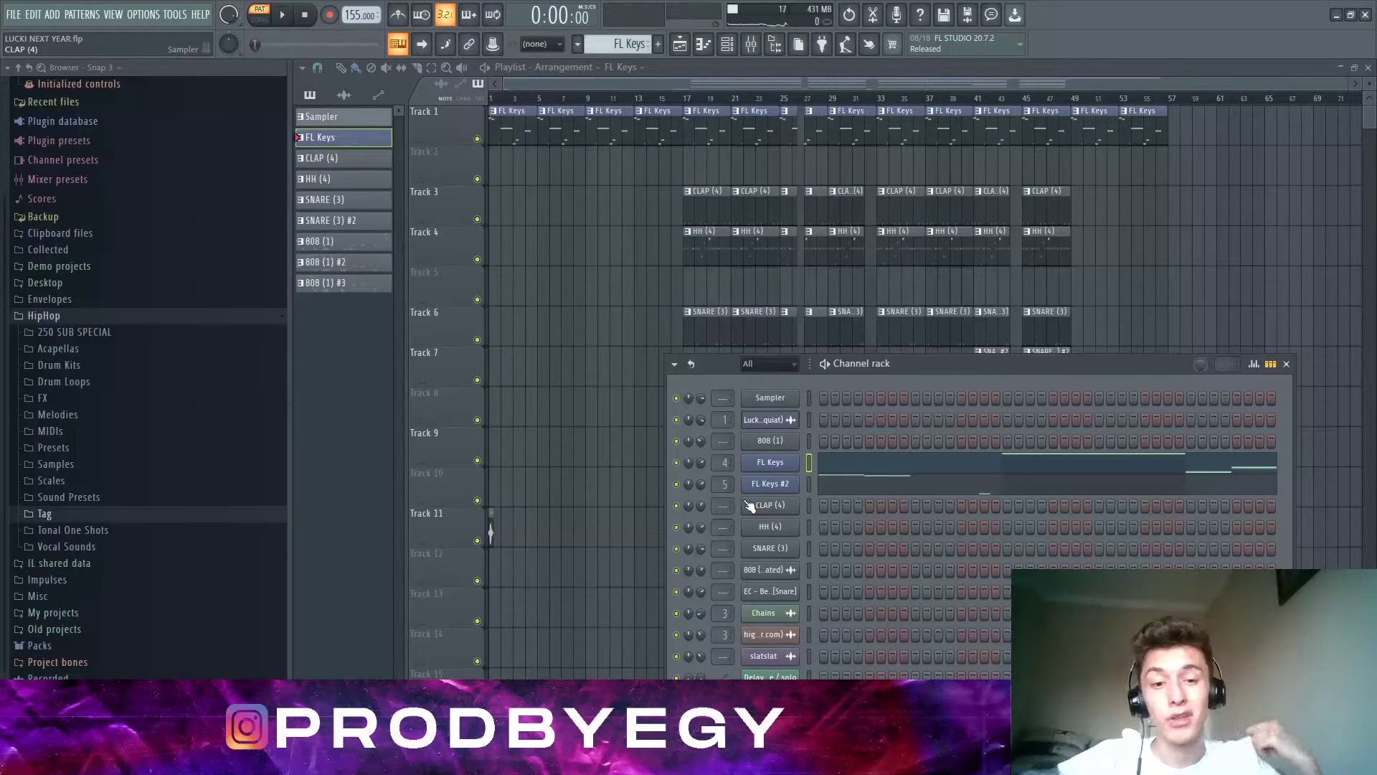
key("F6")
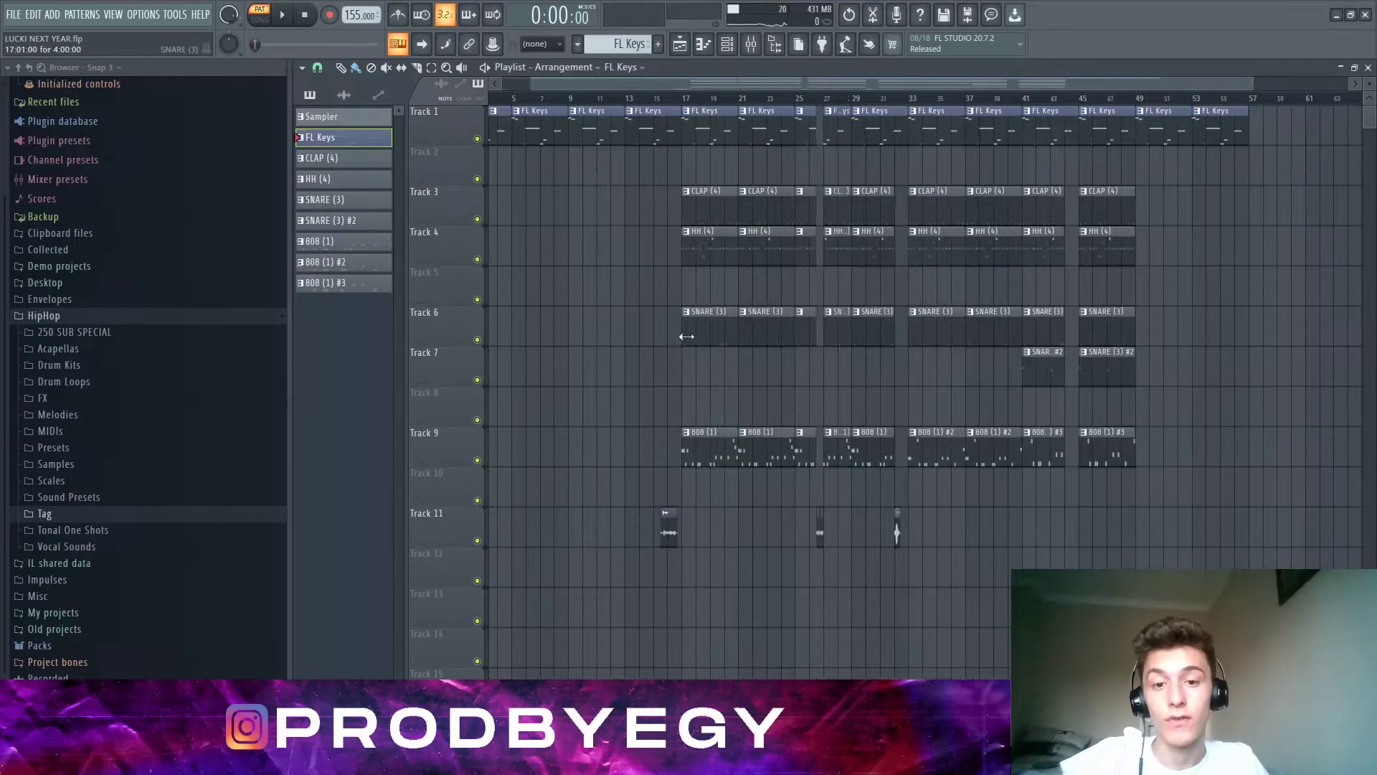
scroll(699, 184, "up", 3)
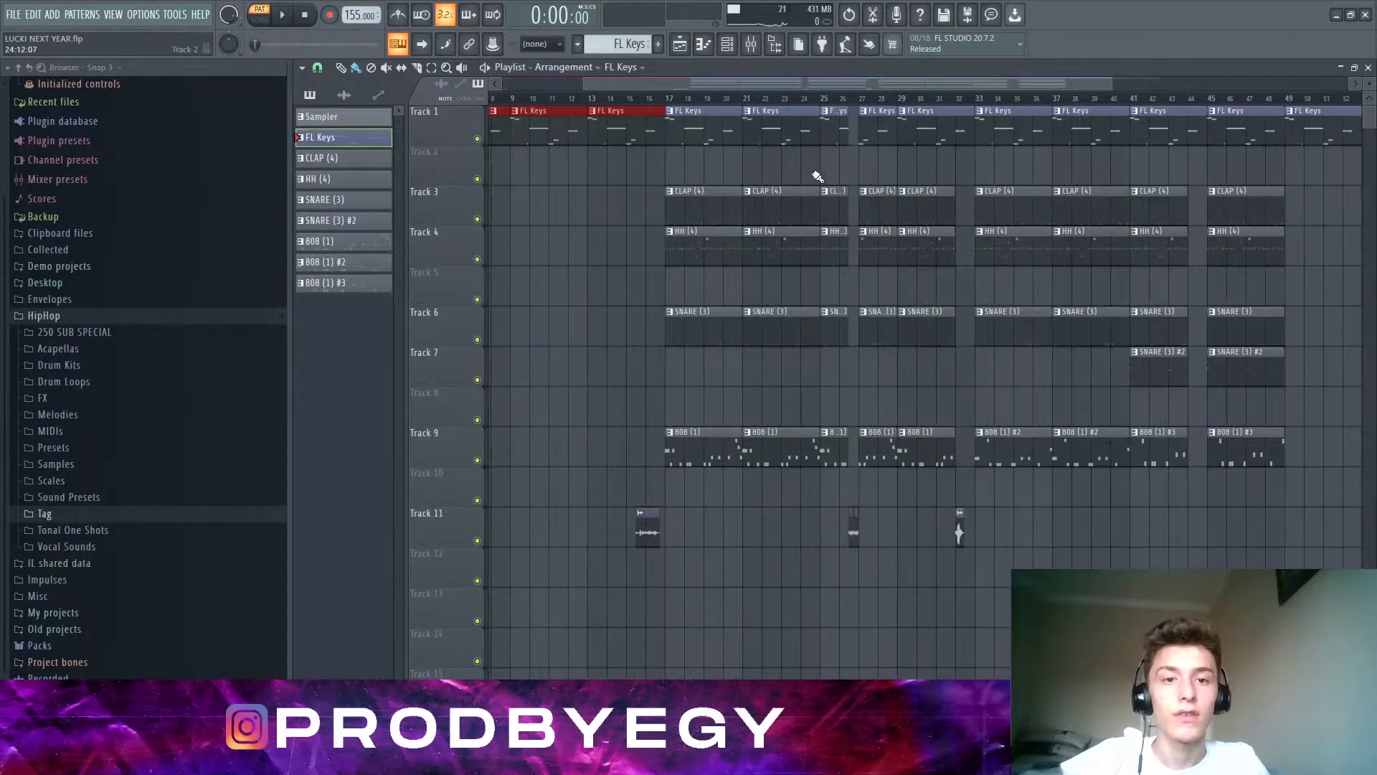
- Open the CLAP (4) clip from Track 3 in the piano roll and play its pattern
double_click(714, 214)
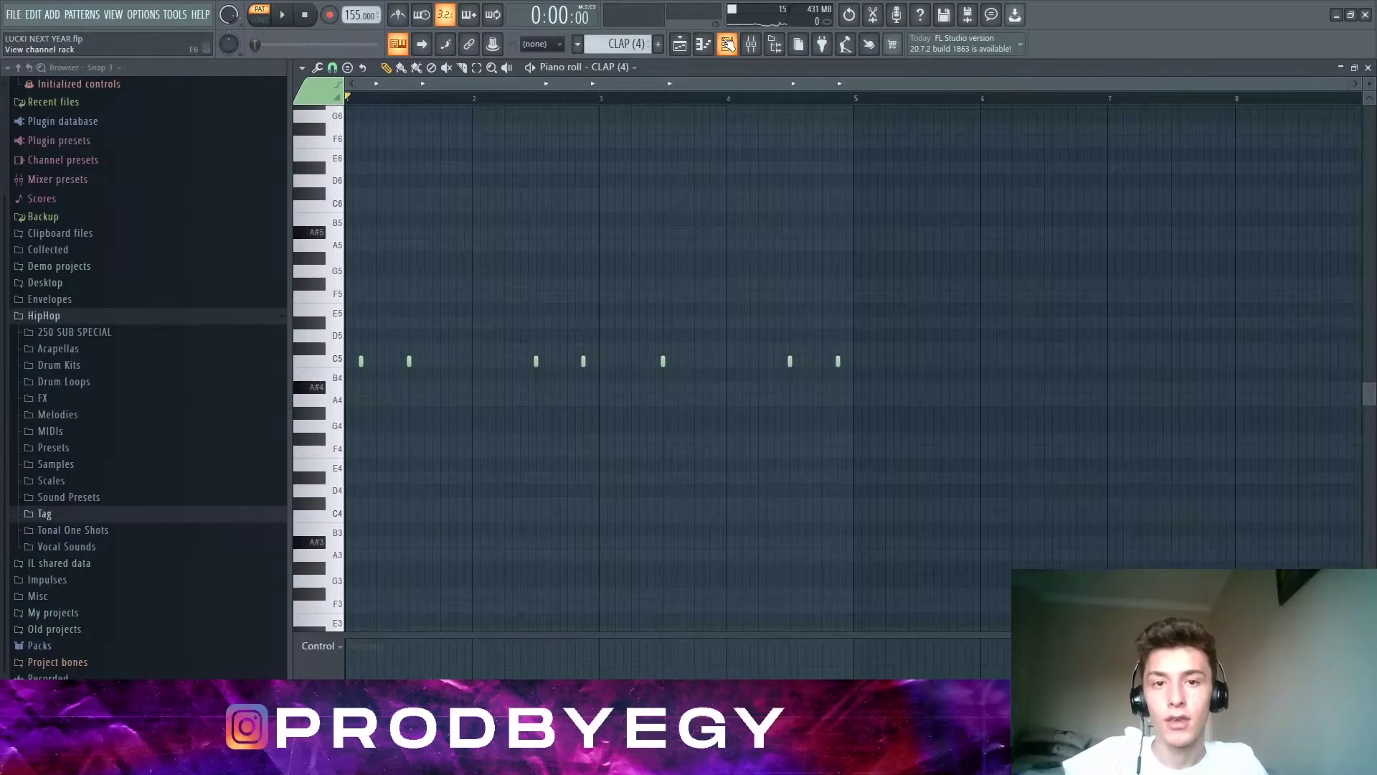
key("F6")
key("F6")
key("space")
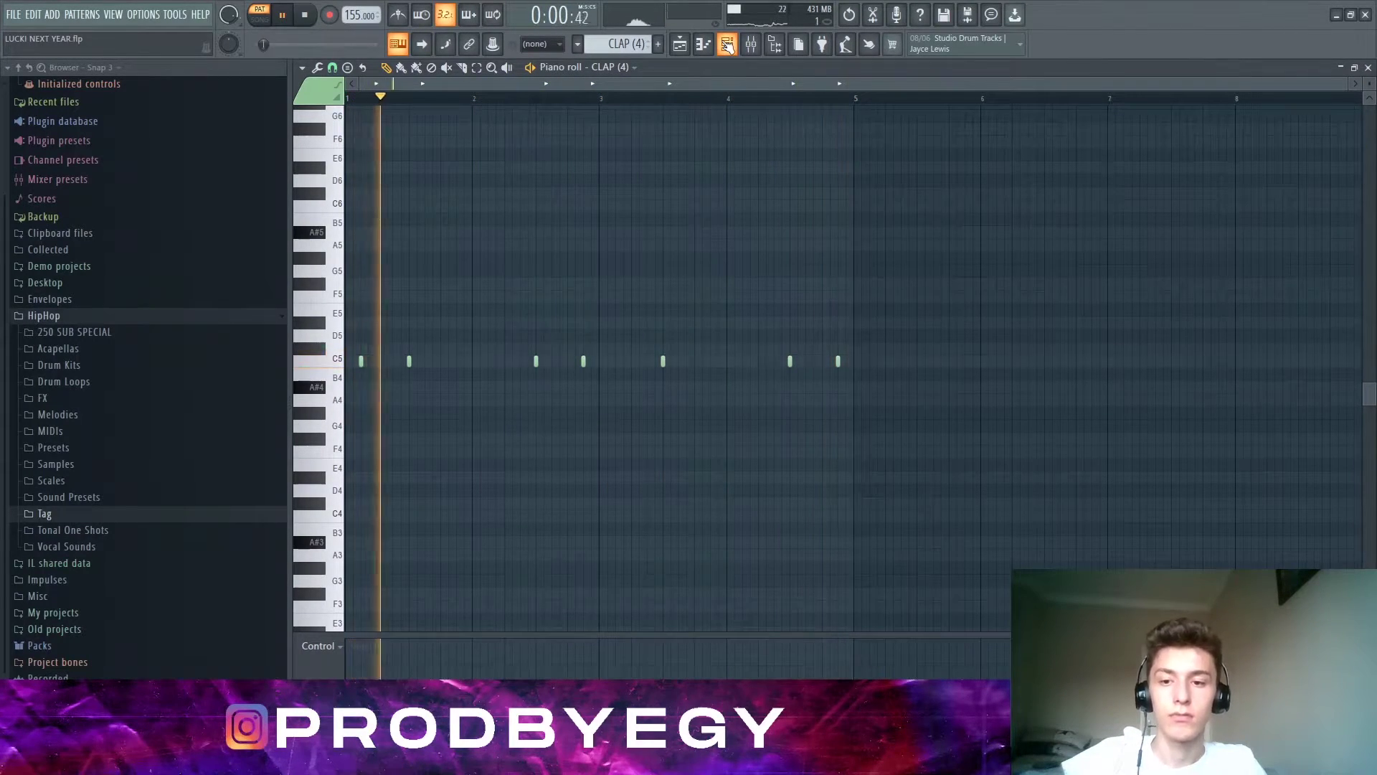
key("space")
- Open the HH (4) clip at bar 17 in the piano roll and play the hi-hat pattern up to bar 4
key("F5")
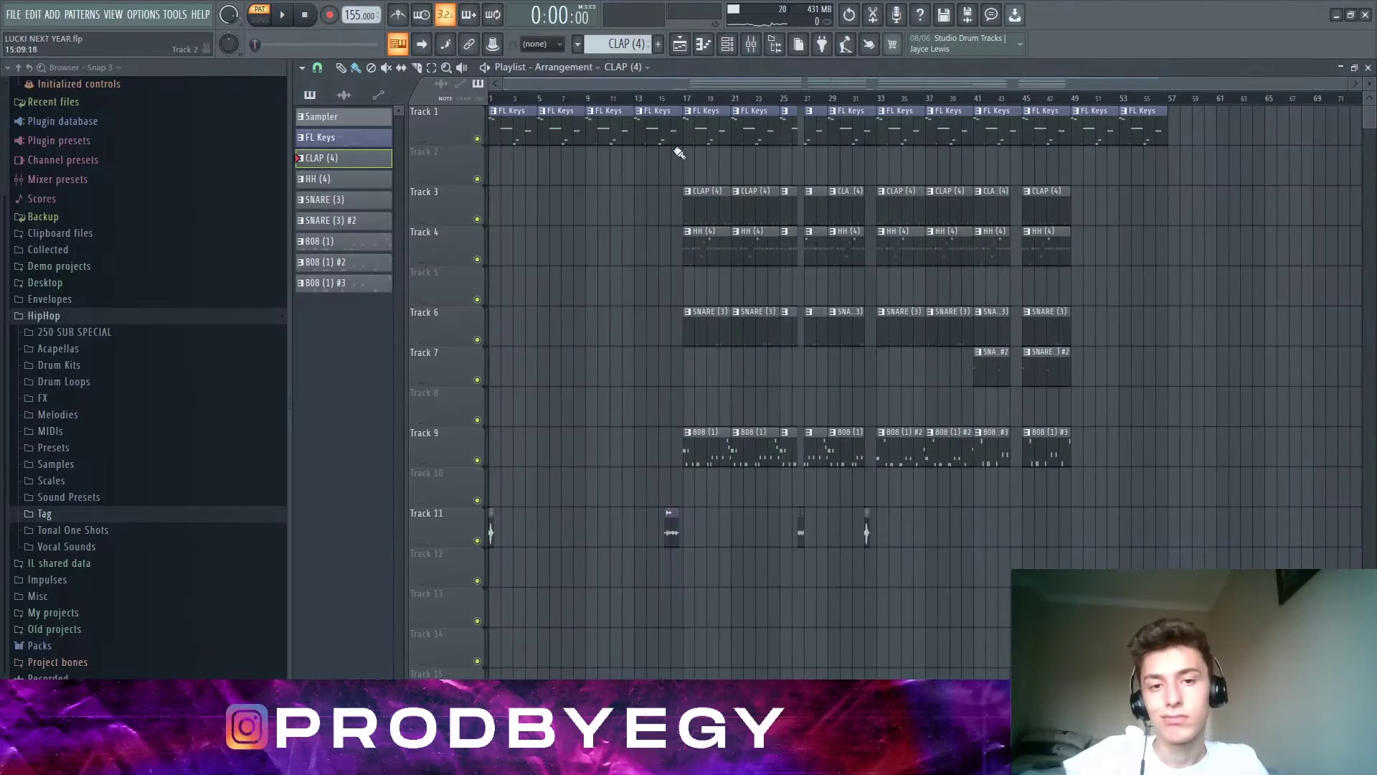
scroll(724, 228, "up", 5)
left_click_drag(689, 218, 839, 218)
left_click(729, 295, "ctrl")
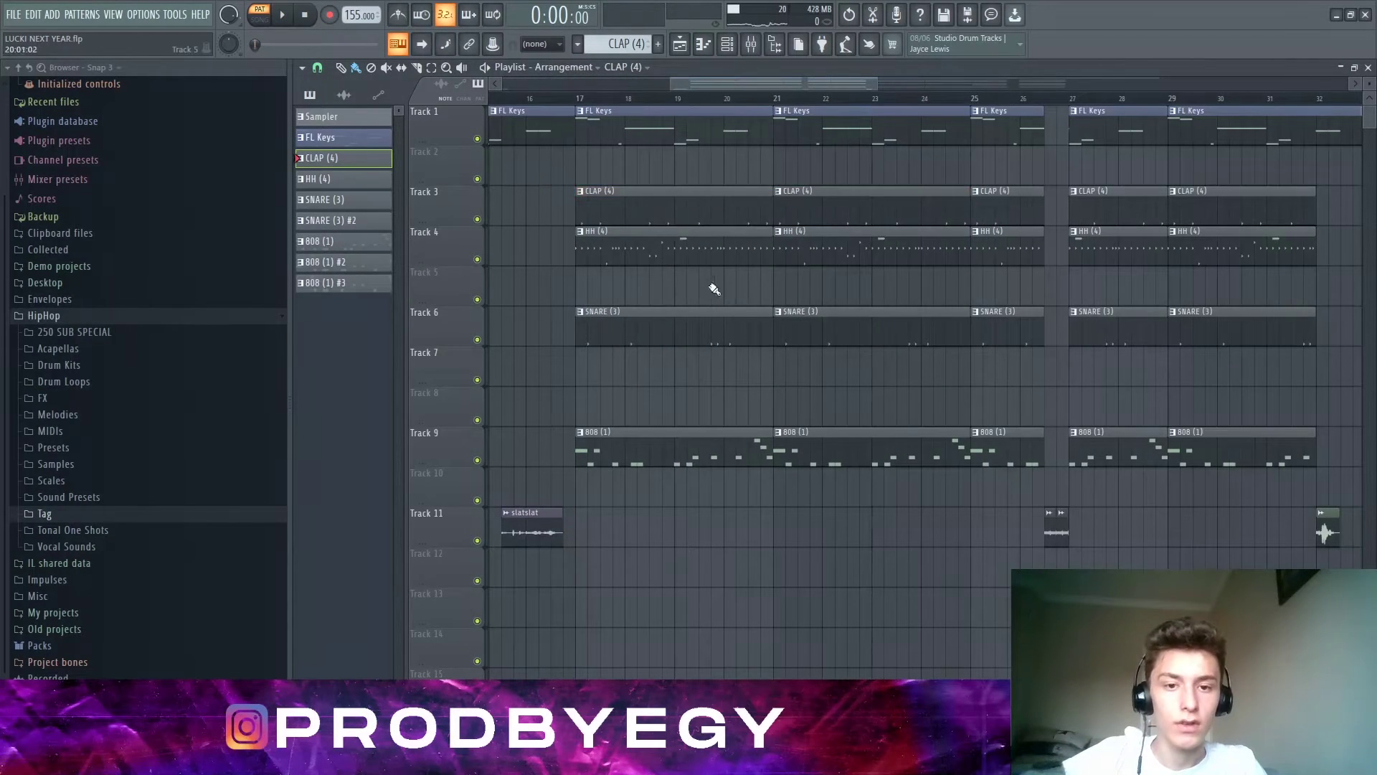
double_click(676, 255)
left_click_drag(549, 84, 426, 83)
key("space")
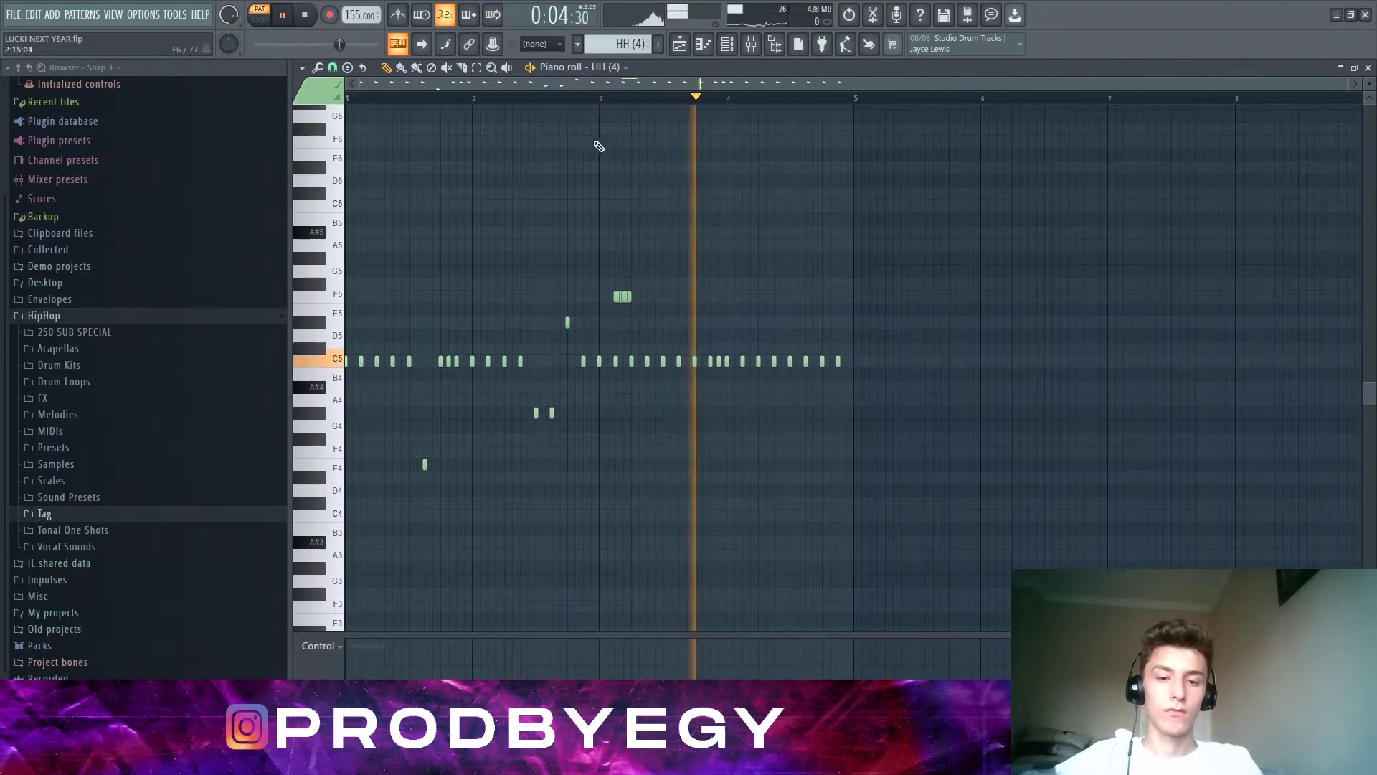
key("space")
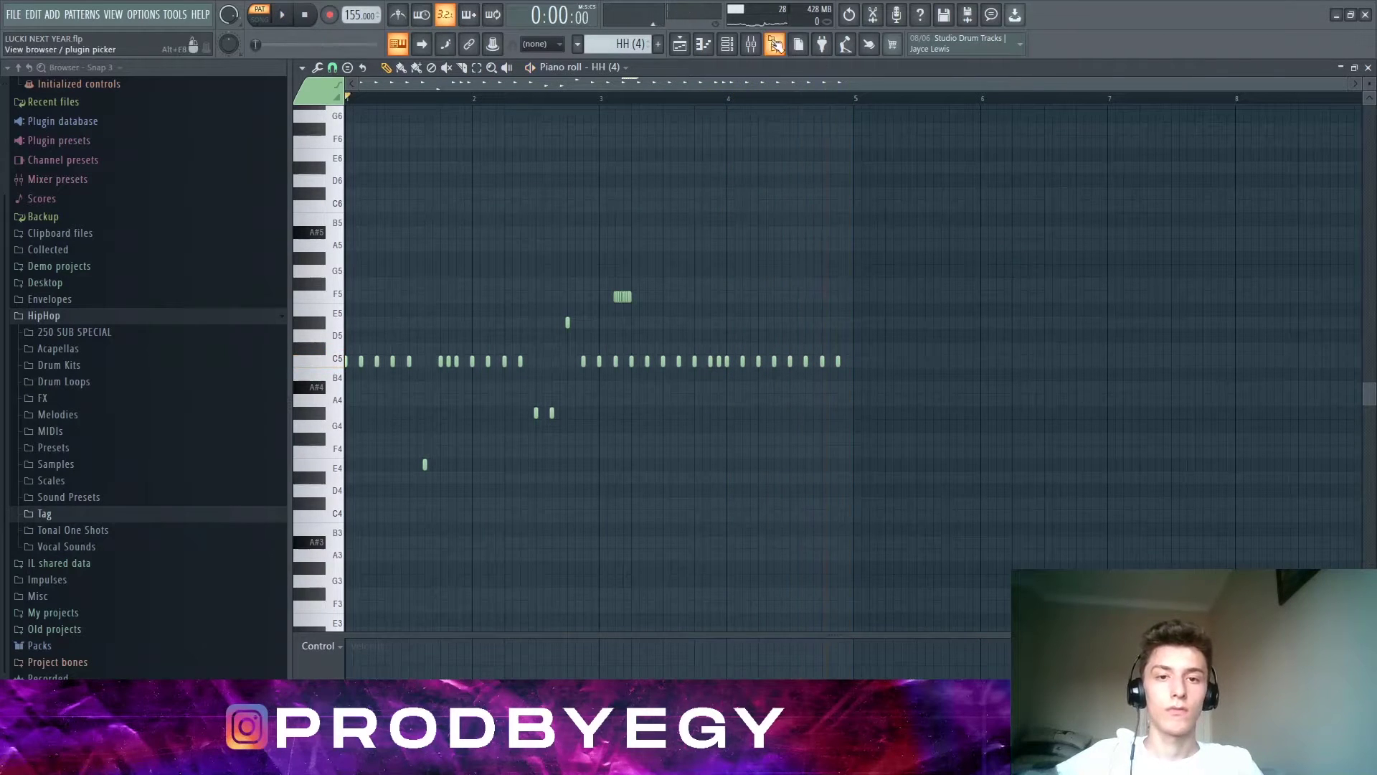
- Check the mixer for hi-hat processing, and inspect the HH (4) channel's sampler settings from the channel rack
key("F9")
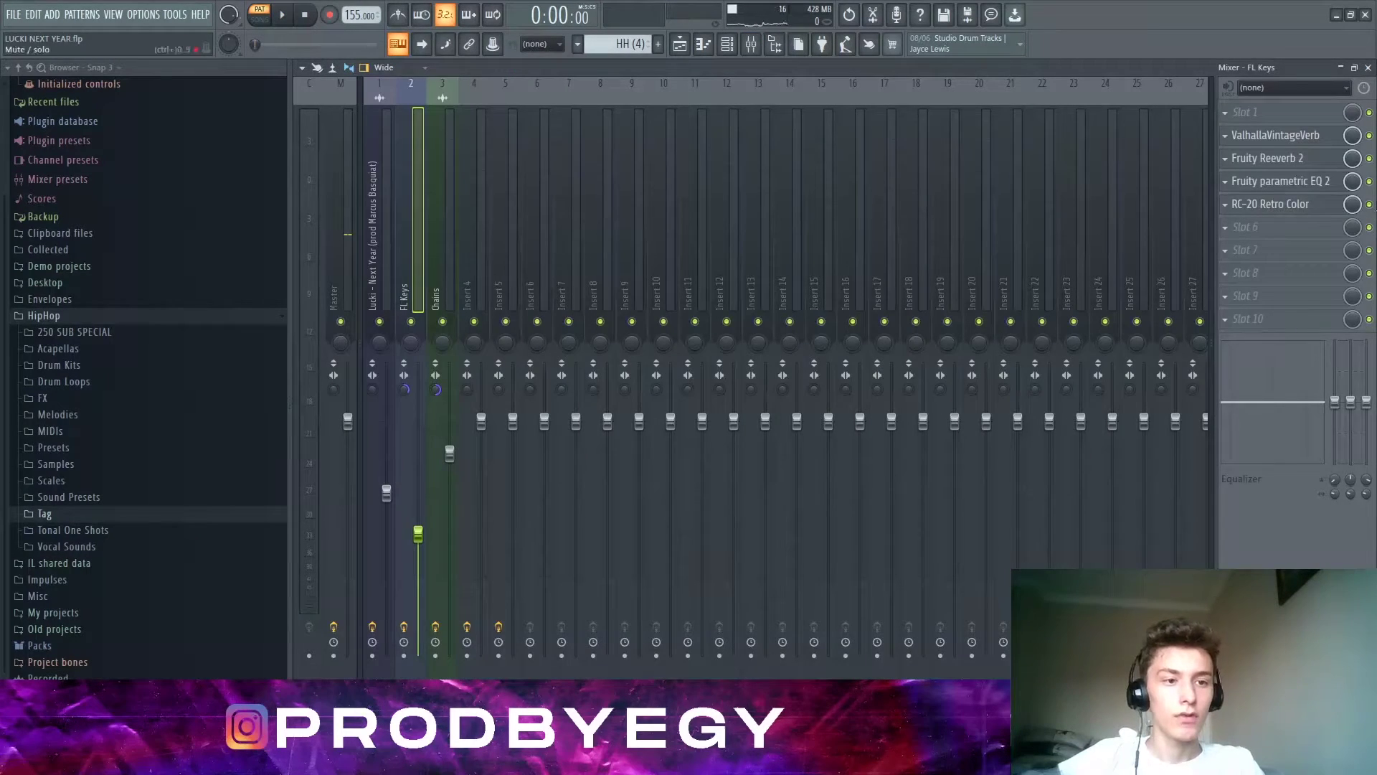
left_click(1368, 67)
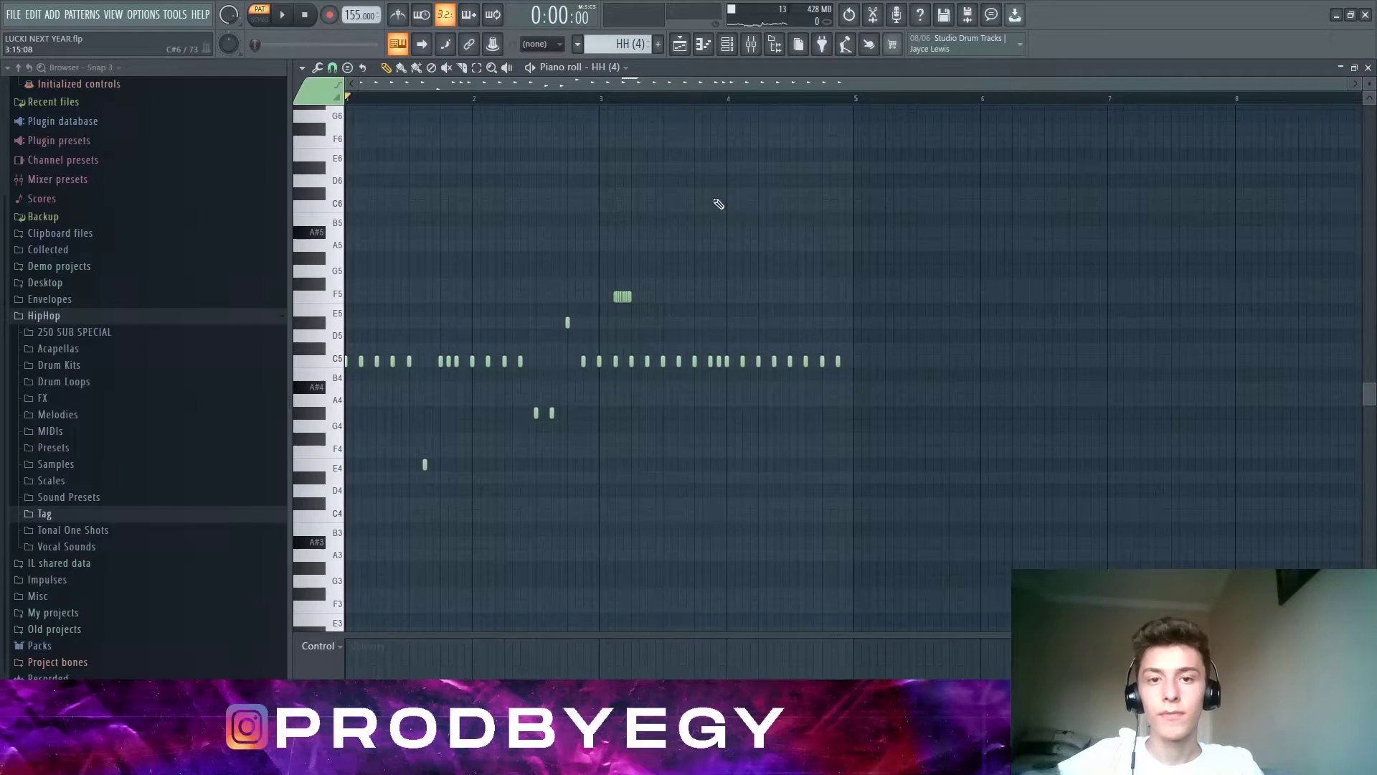
left_click(680, 44)
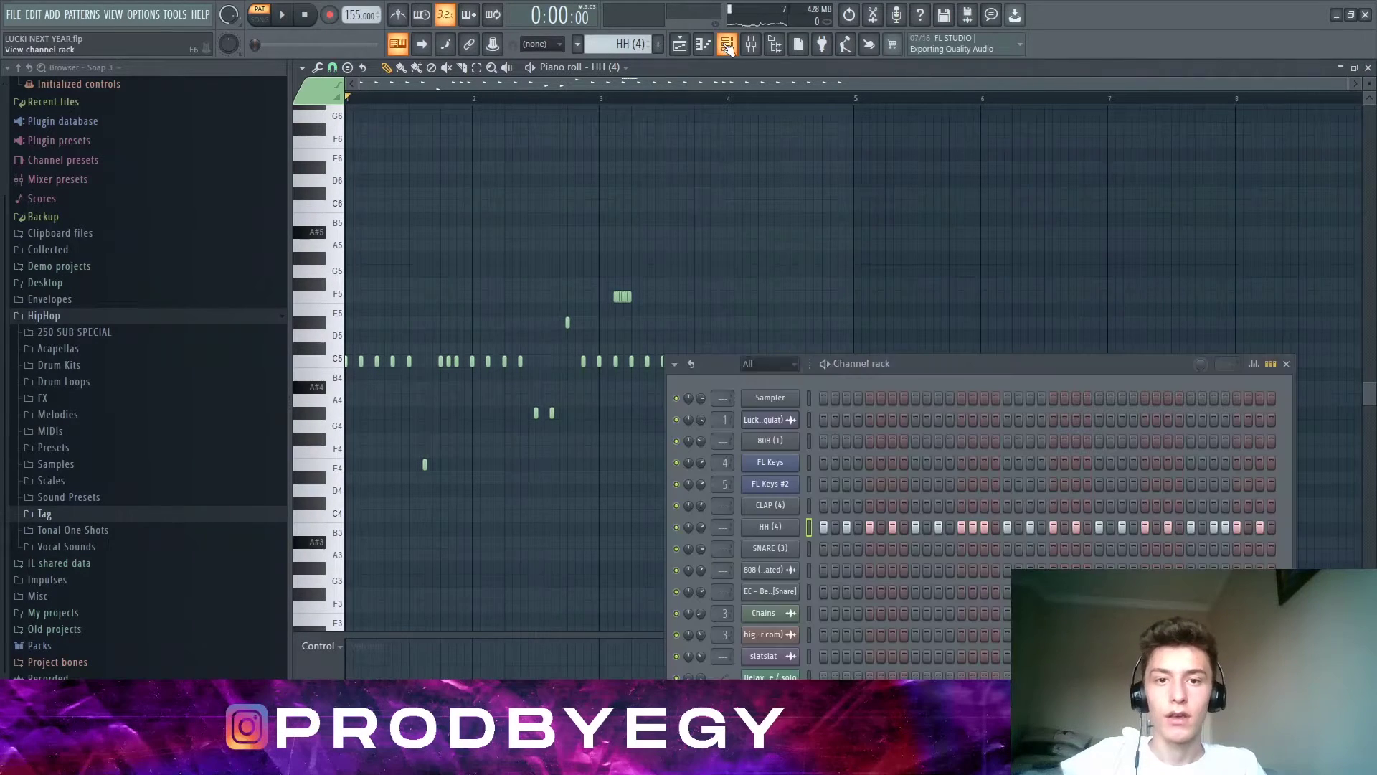
left_click(788, 505)
left_click(800, 537)
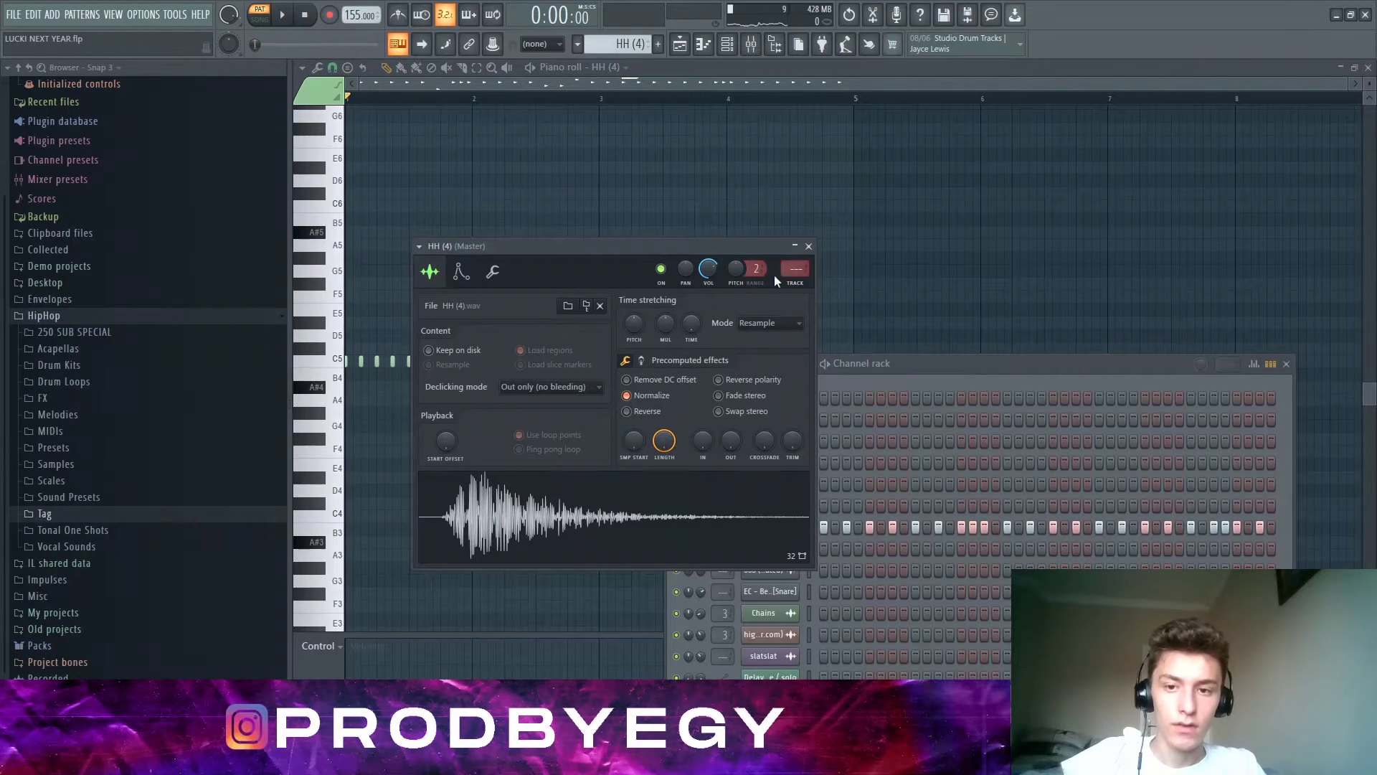
left_click(808, 247)
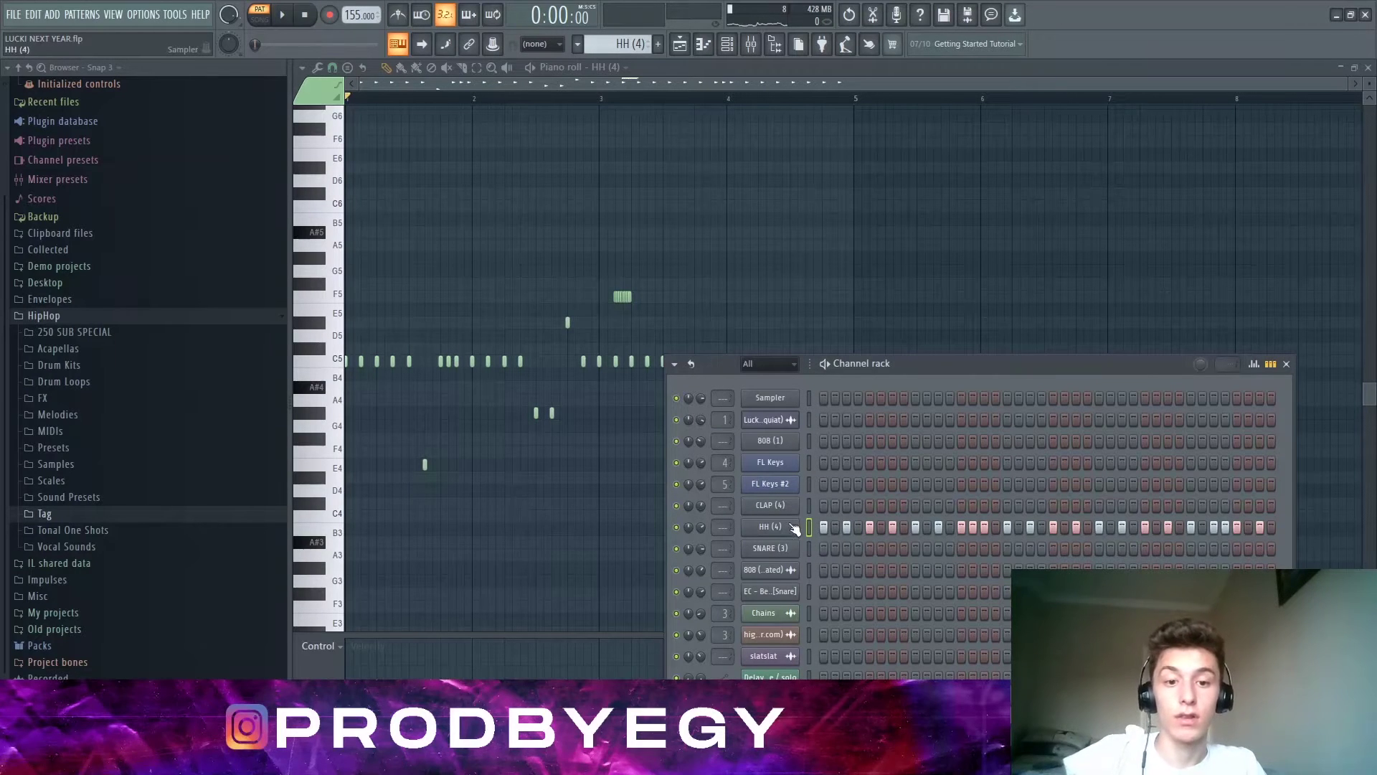
- Inspect the sampler settings of the 808 (1) and SNARE (3) channels
left_click(791, 447)
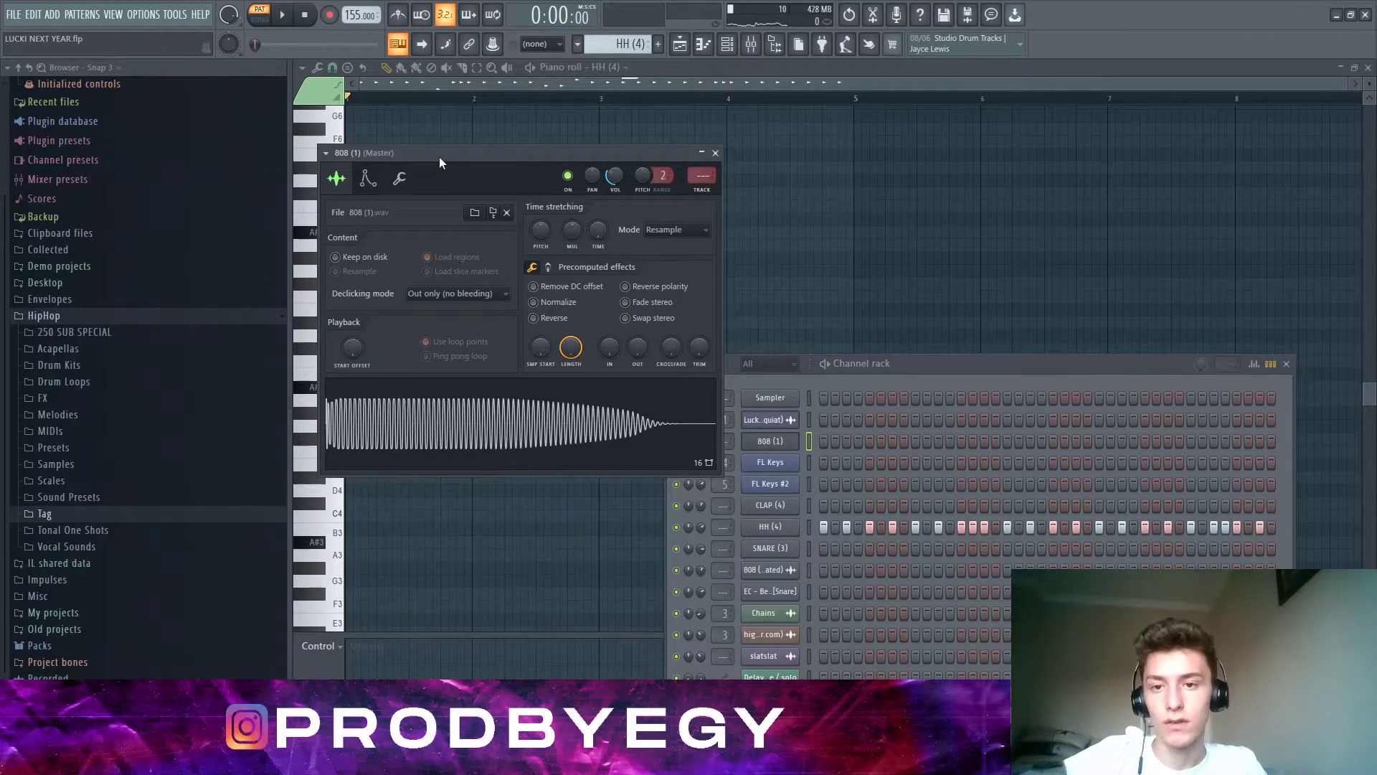
left_click_drag(440, 163, 475, 166)
left_click(752, 157)
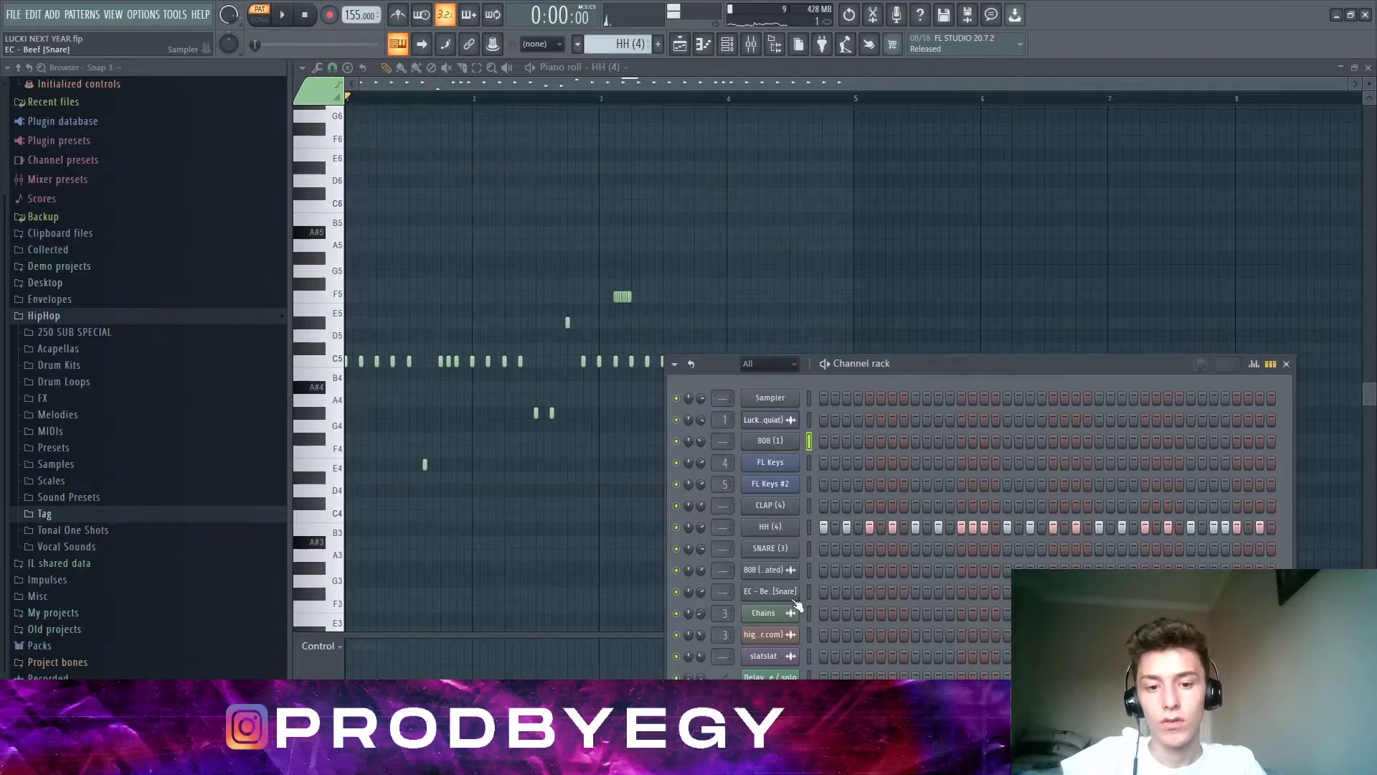
left_click(776, 552)
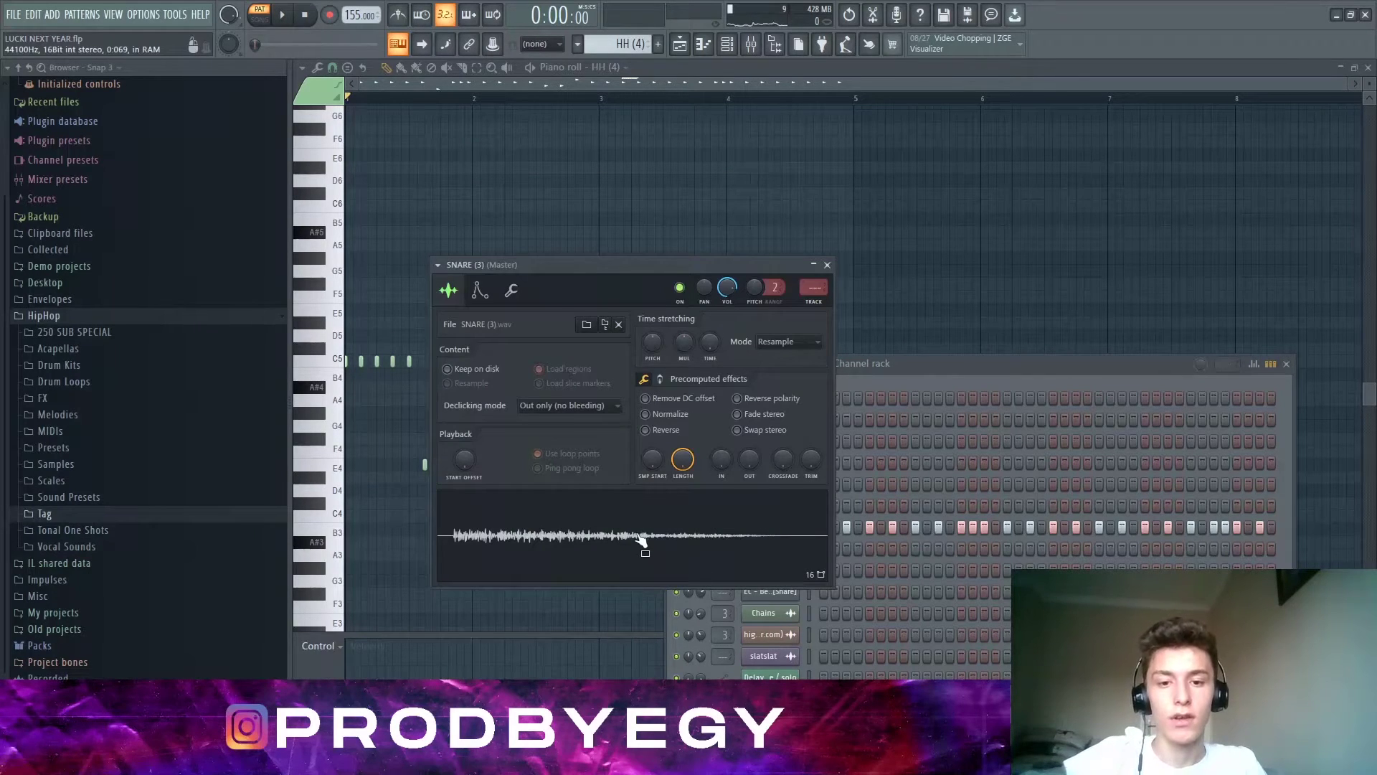
left_click(827, 264)
- Inspect the sampler settings of the 808 (1) (consolidated) and EC - Beef [Snare] channels
left_click(771, 571)
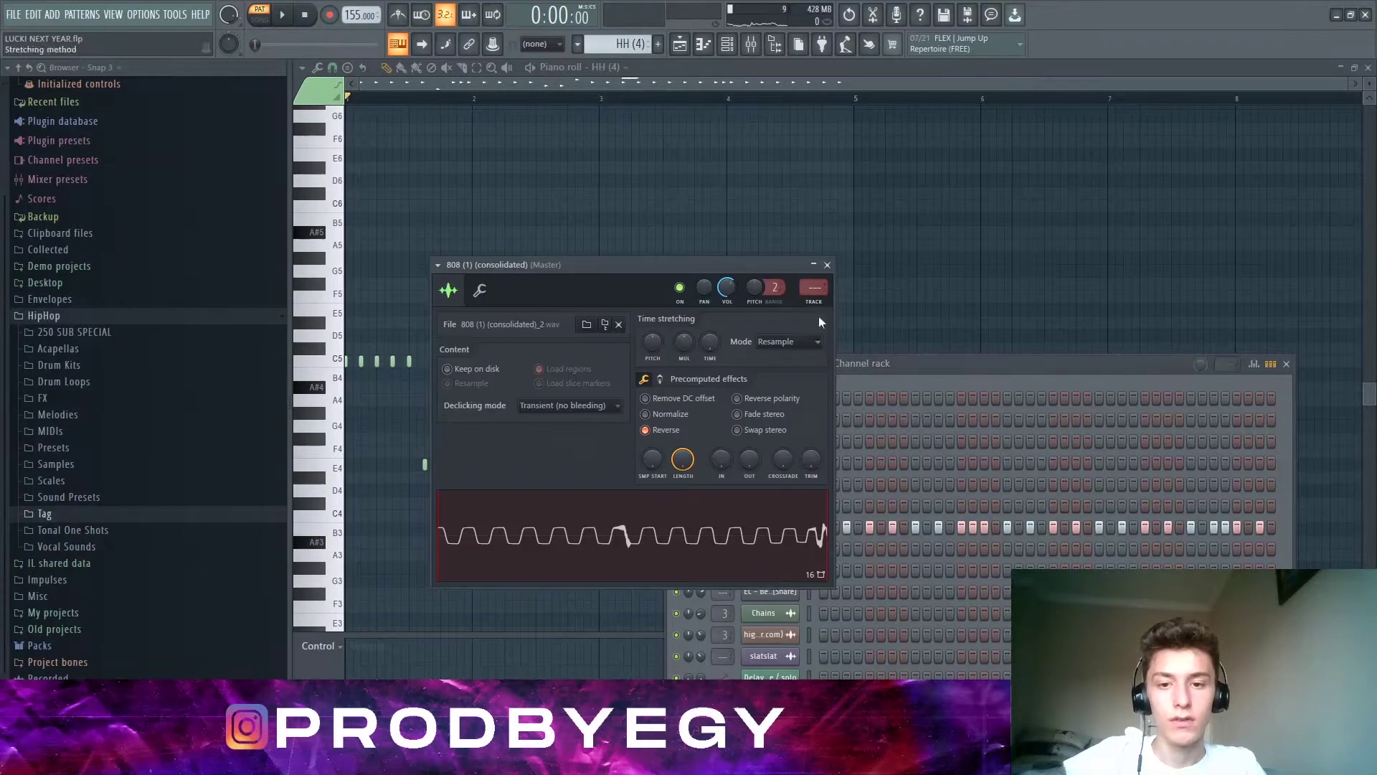
left_click(827, 264)
left_click(771, 591)
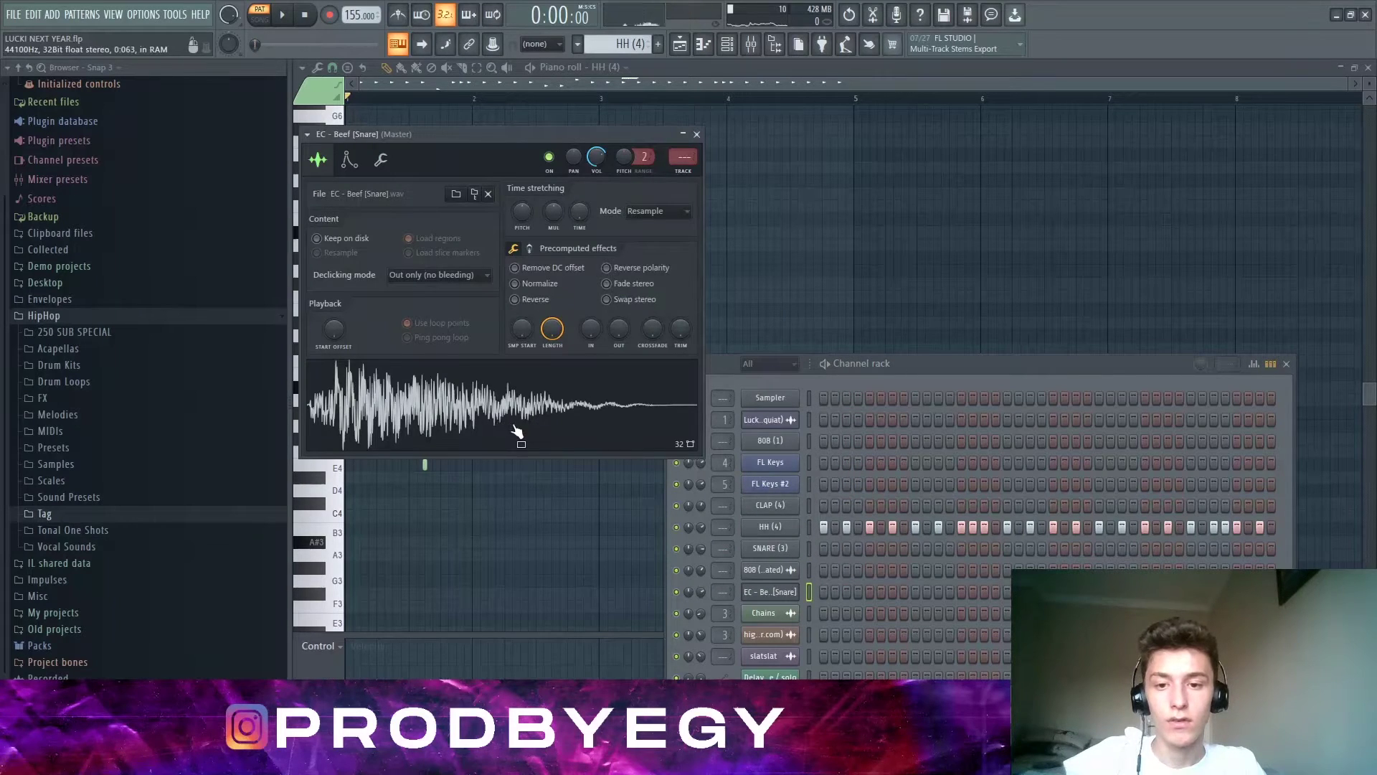
left_click(696, 135)
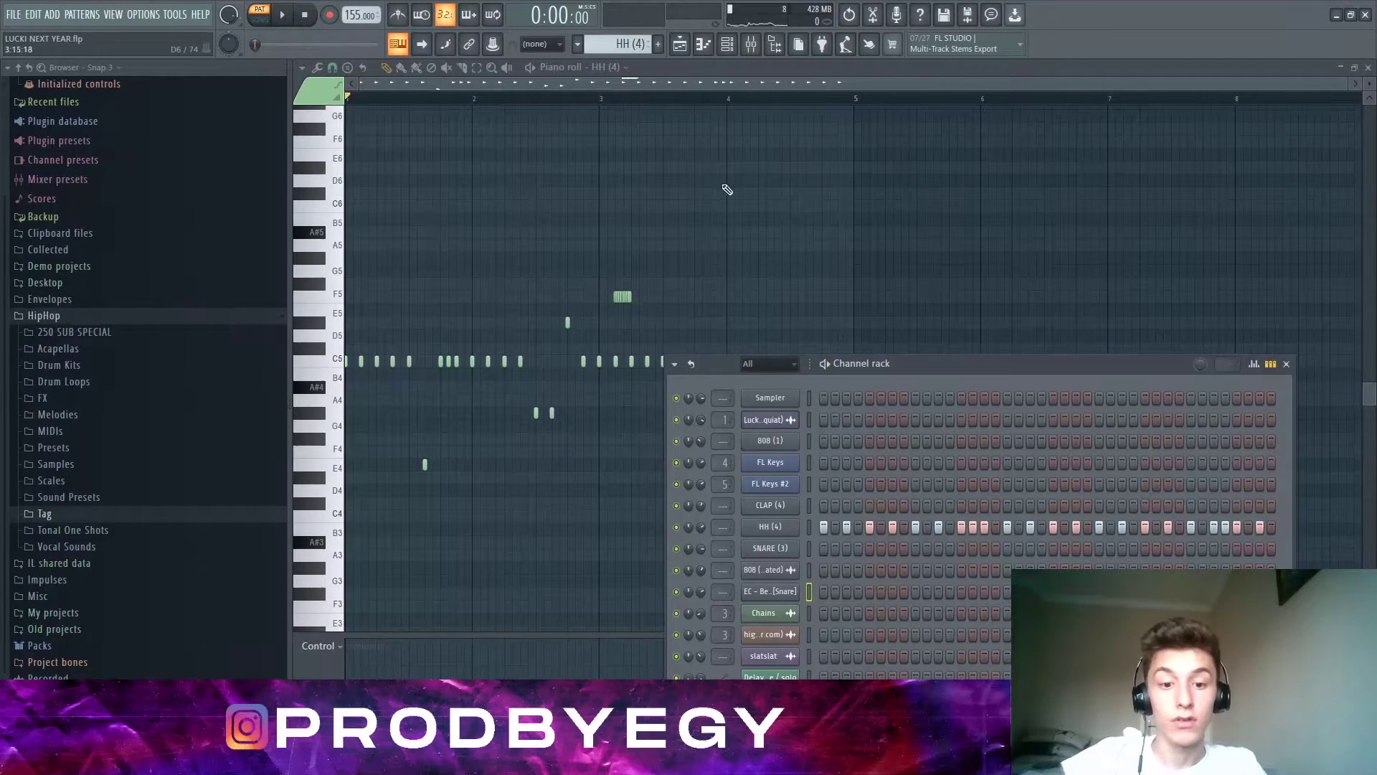
- Open the first SNARE (3) clip on Track 6 in the piano roll and play its pattern
key("F6")
left_click(679, 44)
scroll(694, 283, "down", 2)
scroll(692, 320, "up", 3)
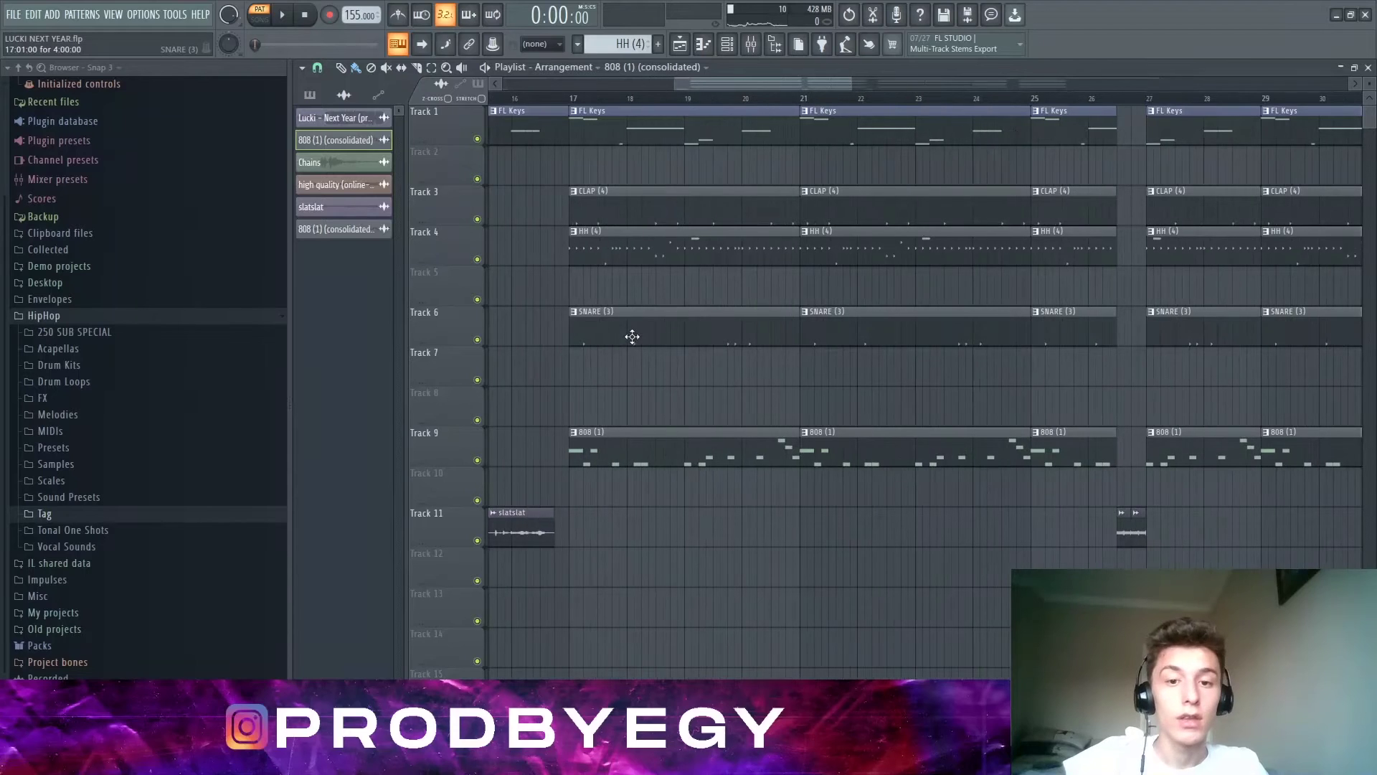
double_click(632, 336)
key("space")
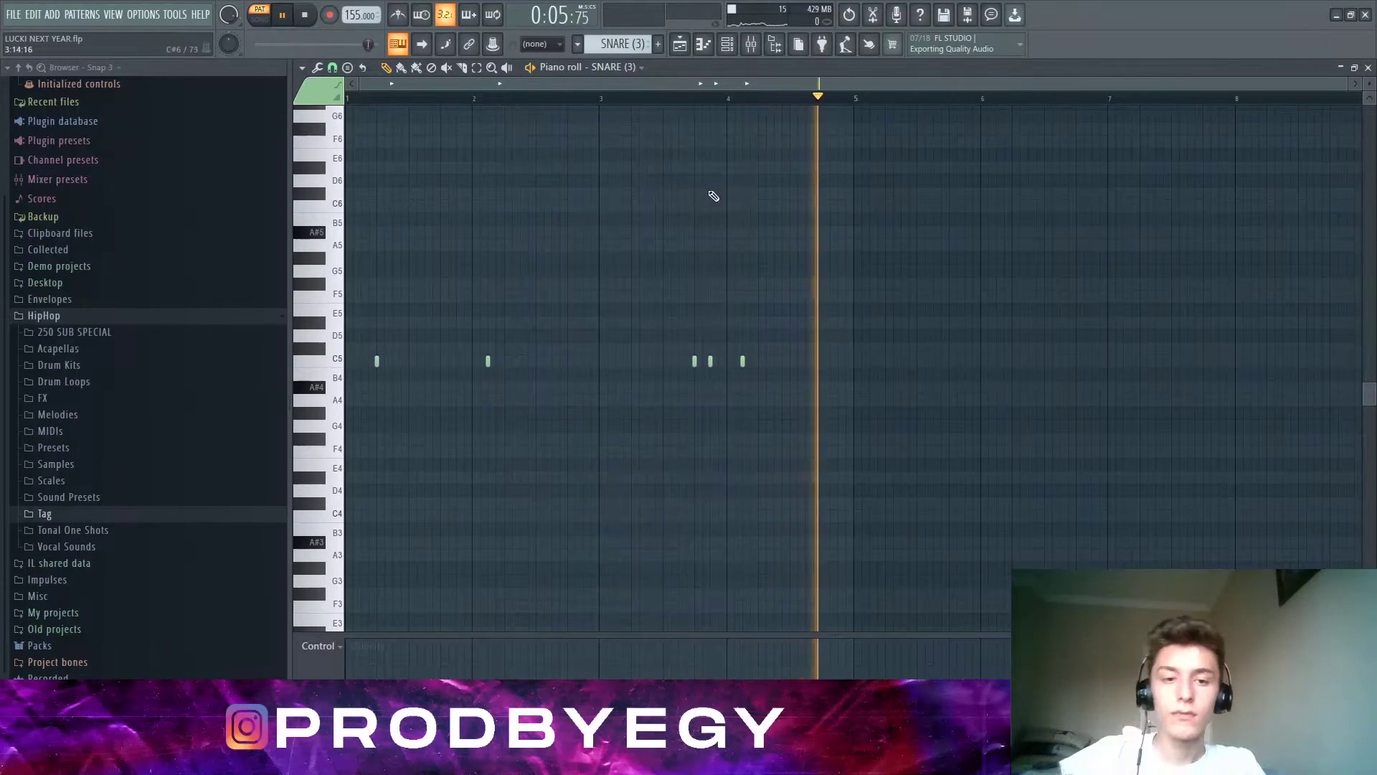
key("space")
- Open the first 808 (1) clip on Track 9 in the piano roll and play its pattern up to bar 4
left_click(679, 45)
scroll(713, 360, "down", 4)
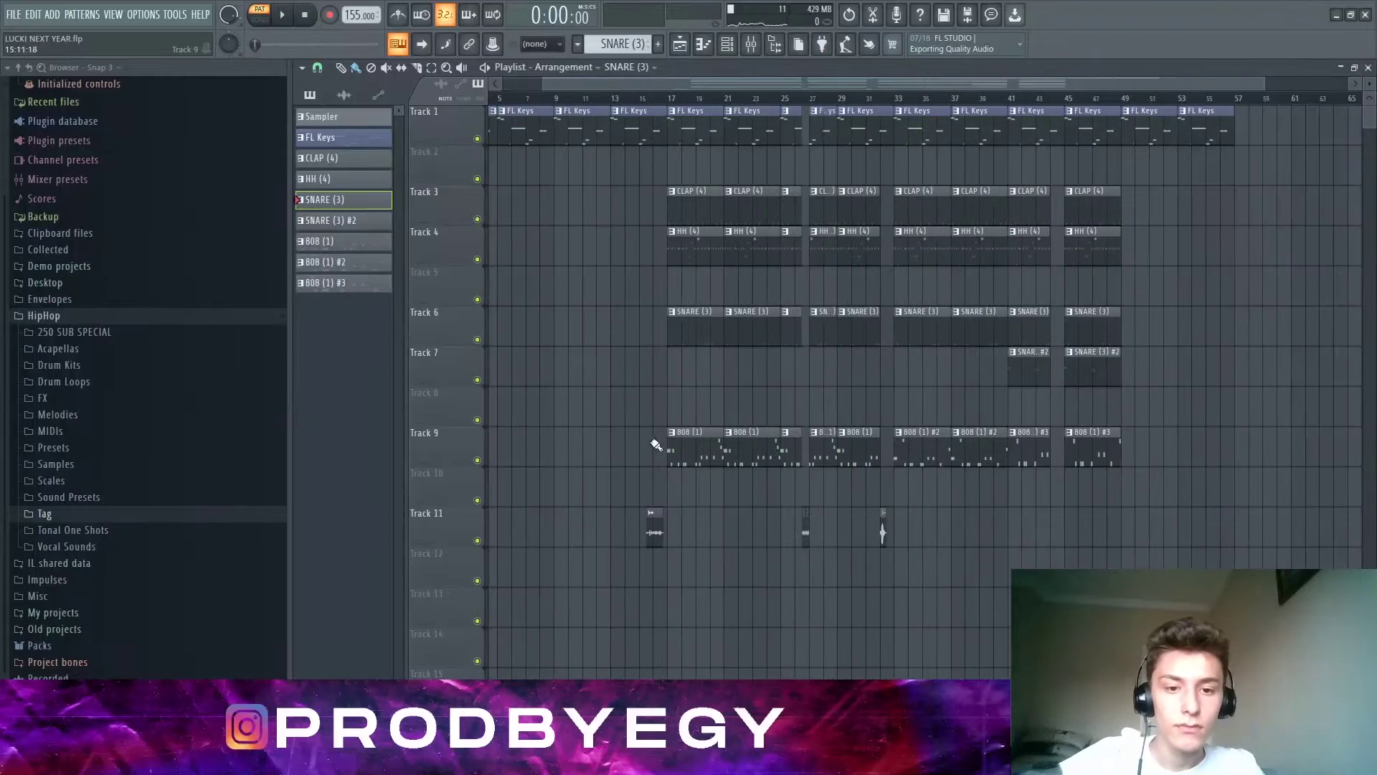
double_click(706, 446)
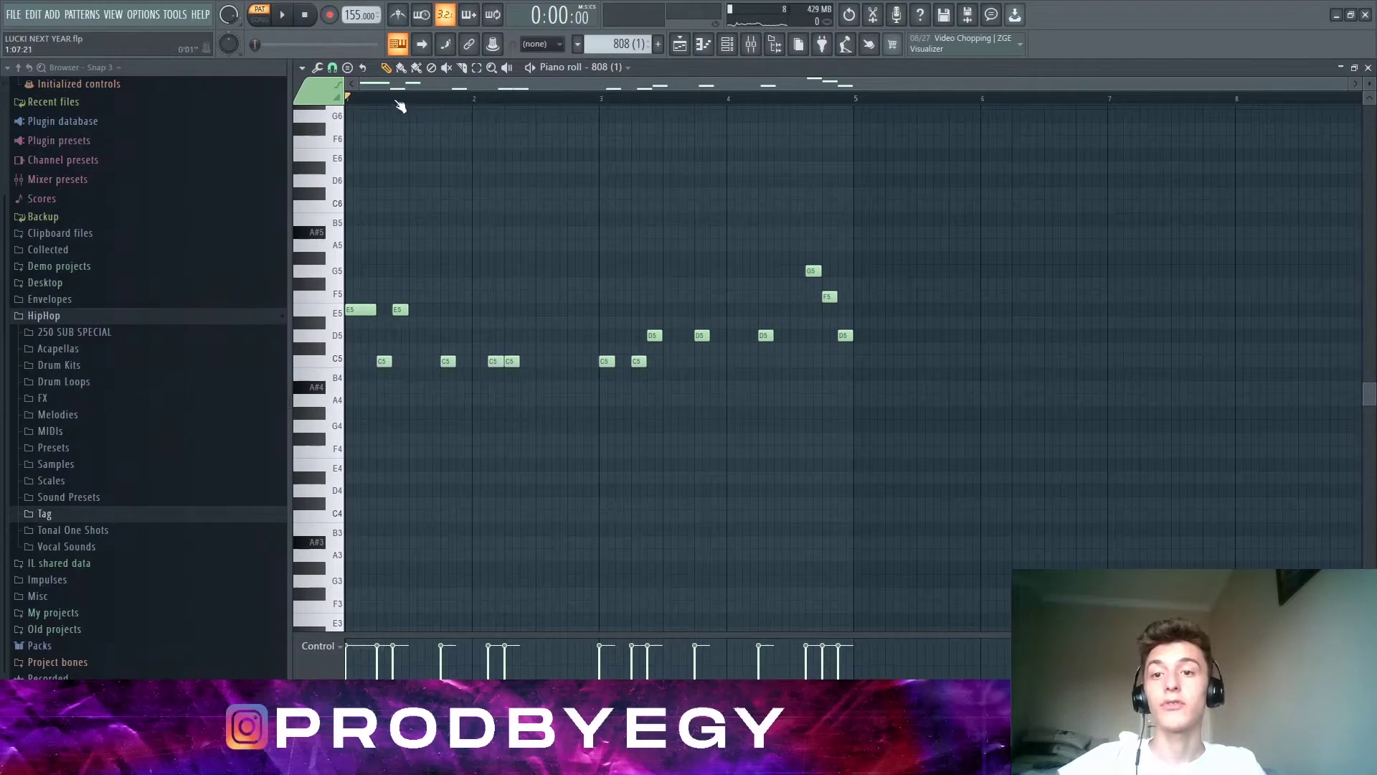
key("space")
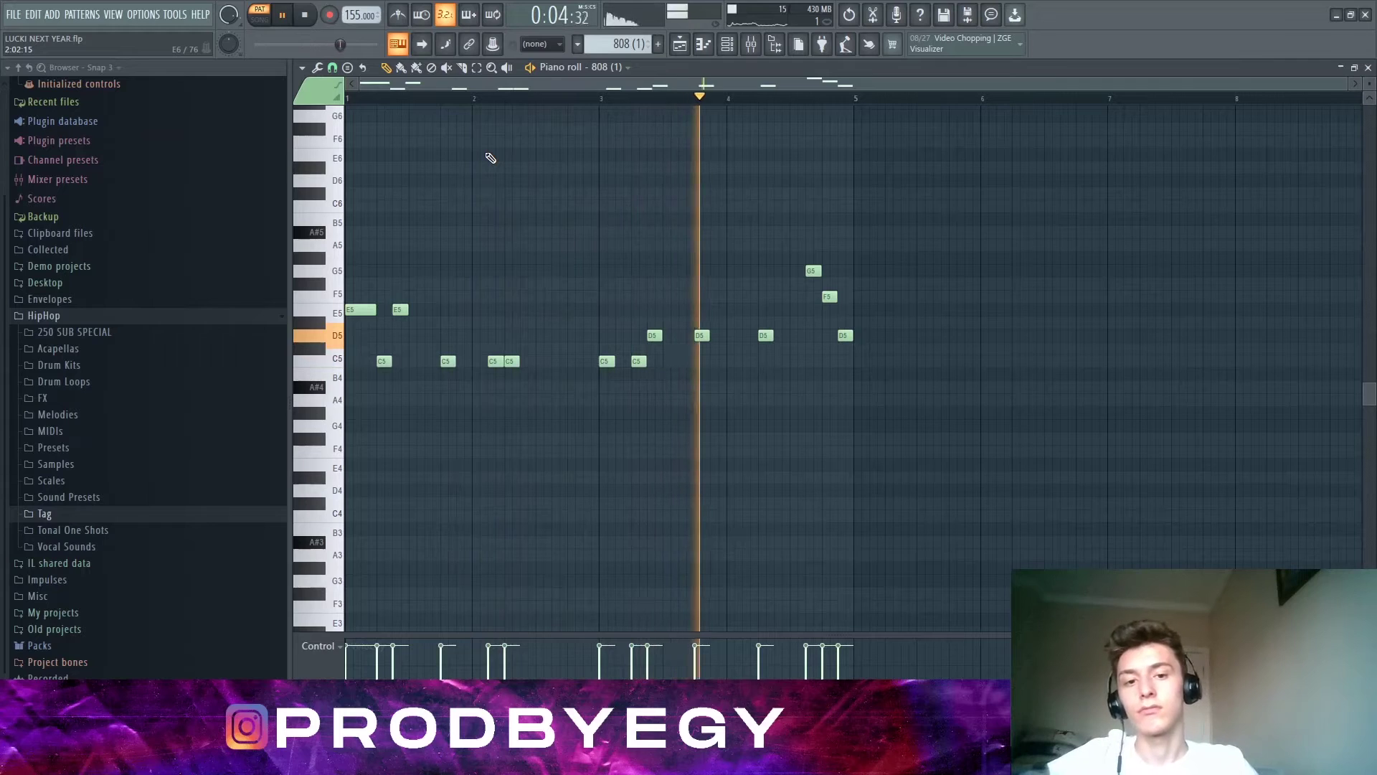
key("space")
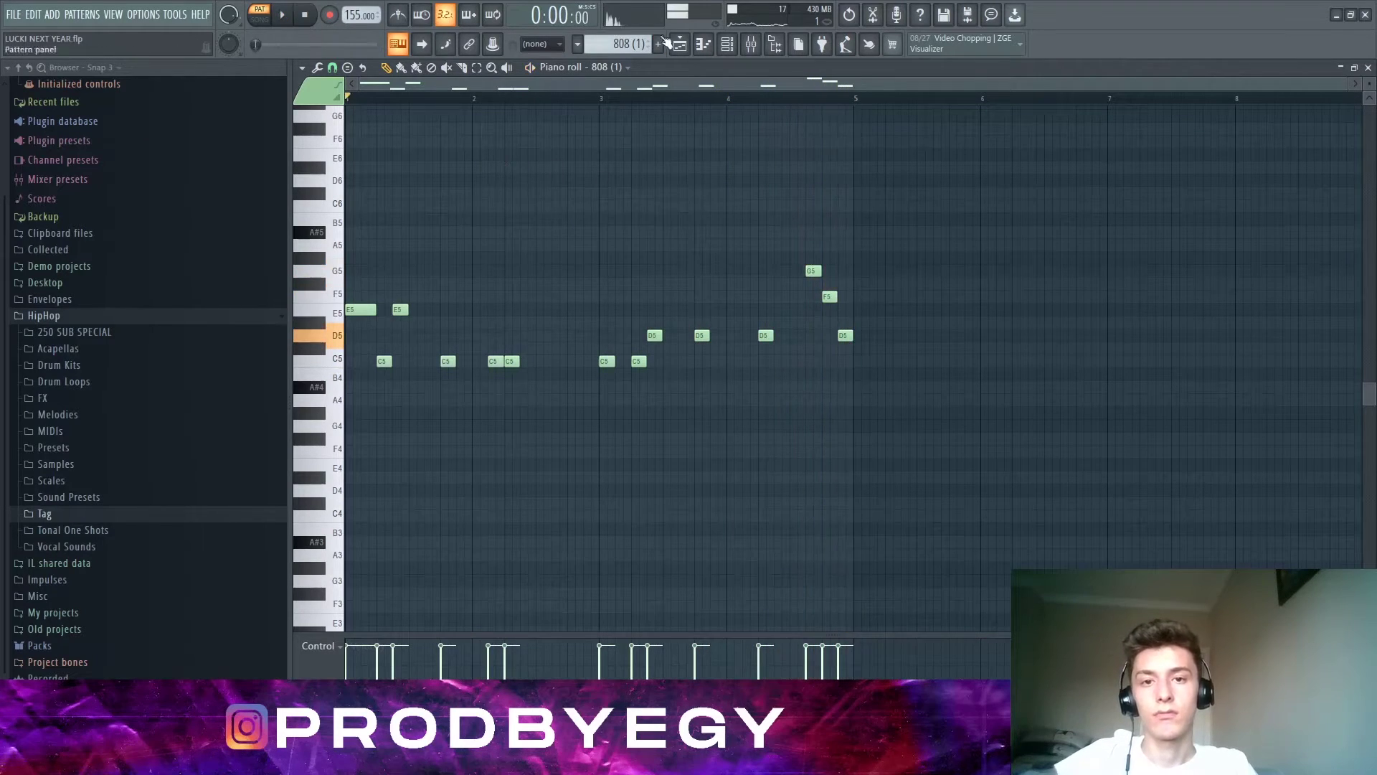
- Open the 808 (1) #2 clip at bar 33 in the piano roll and play the pattern through
key("F5")
double_click(1011, 449)
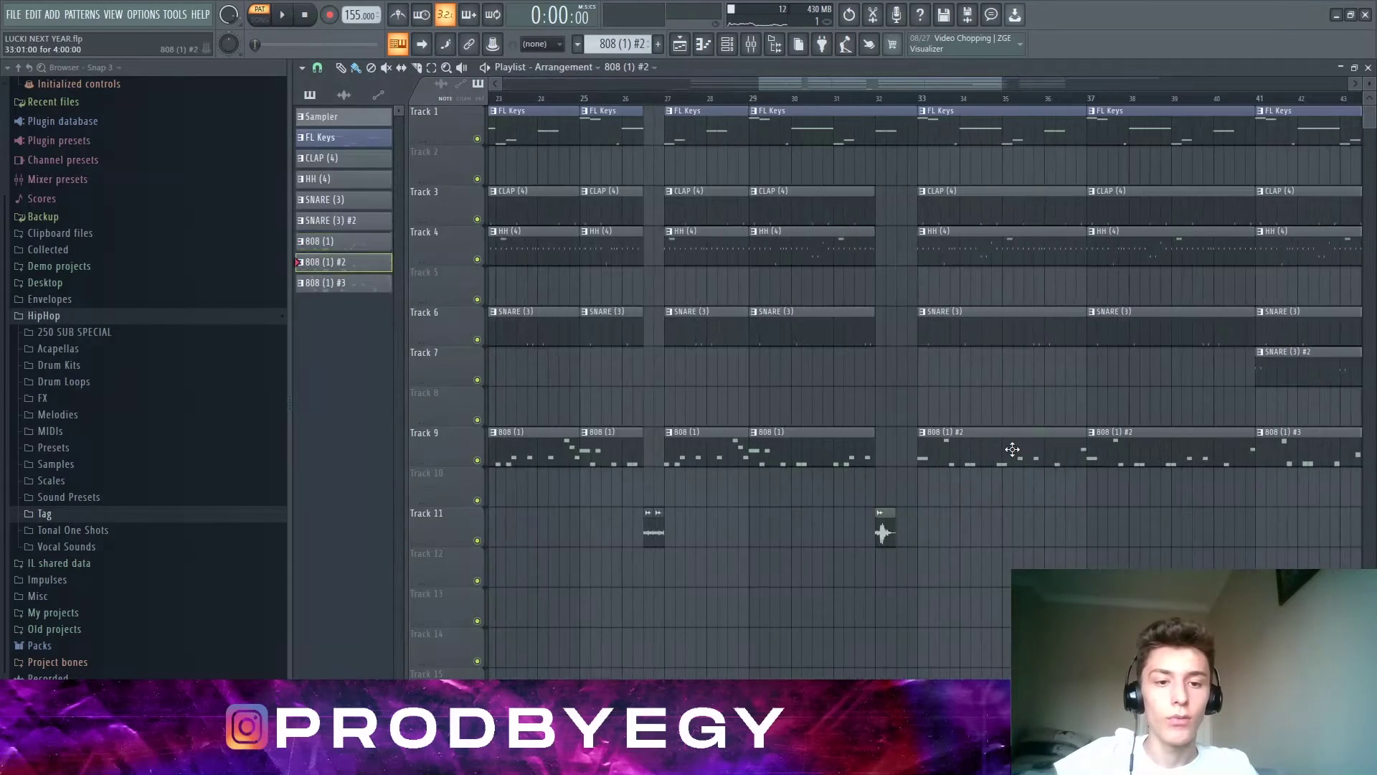
key("space")
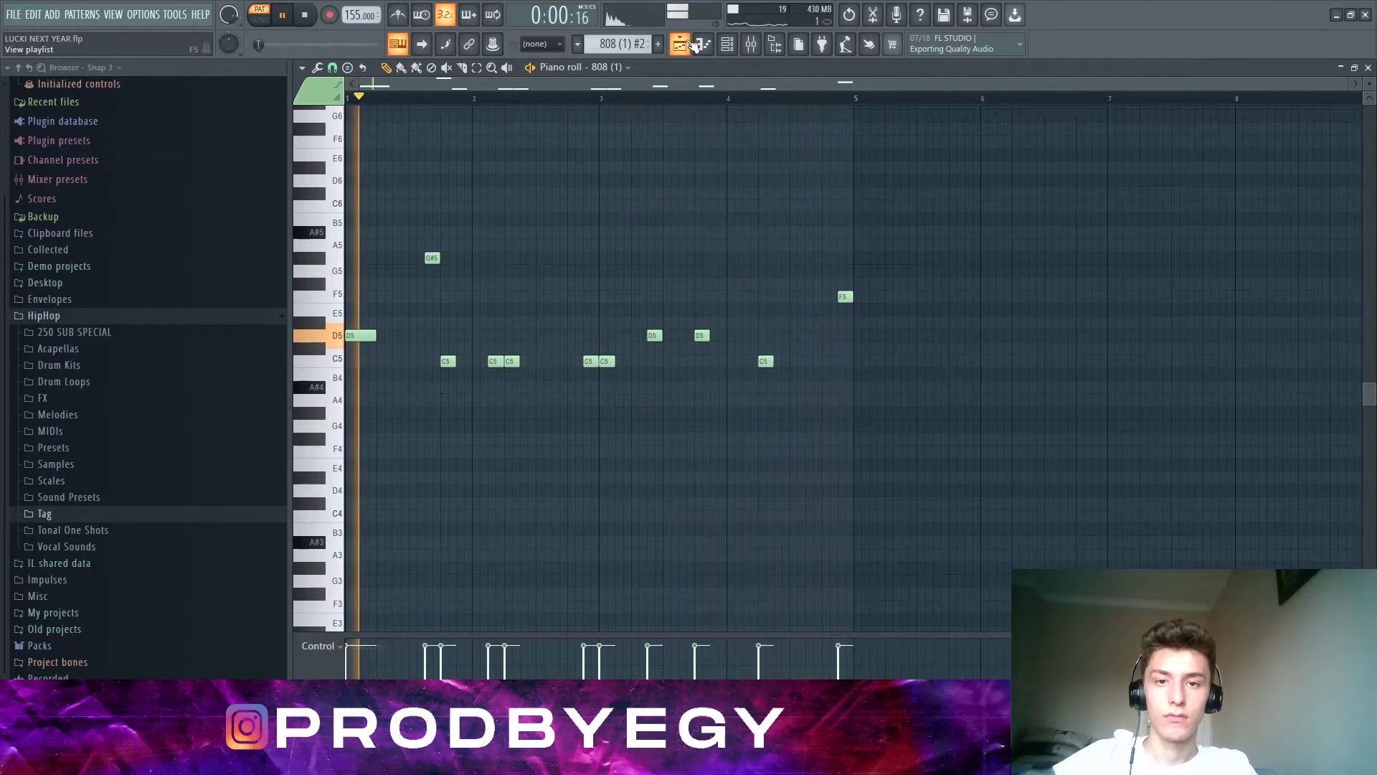
key("space")
- Open the 808 (1) #3 clip from Track 9 in the piano roll and play its pattern past bar 4
key("F5")
key("F6")
scroll(604, 406, "down", 2)
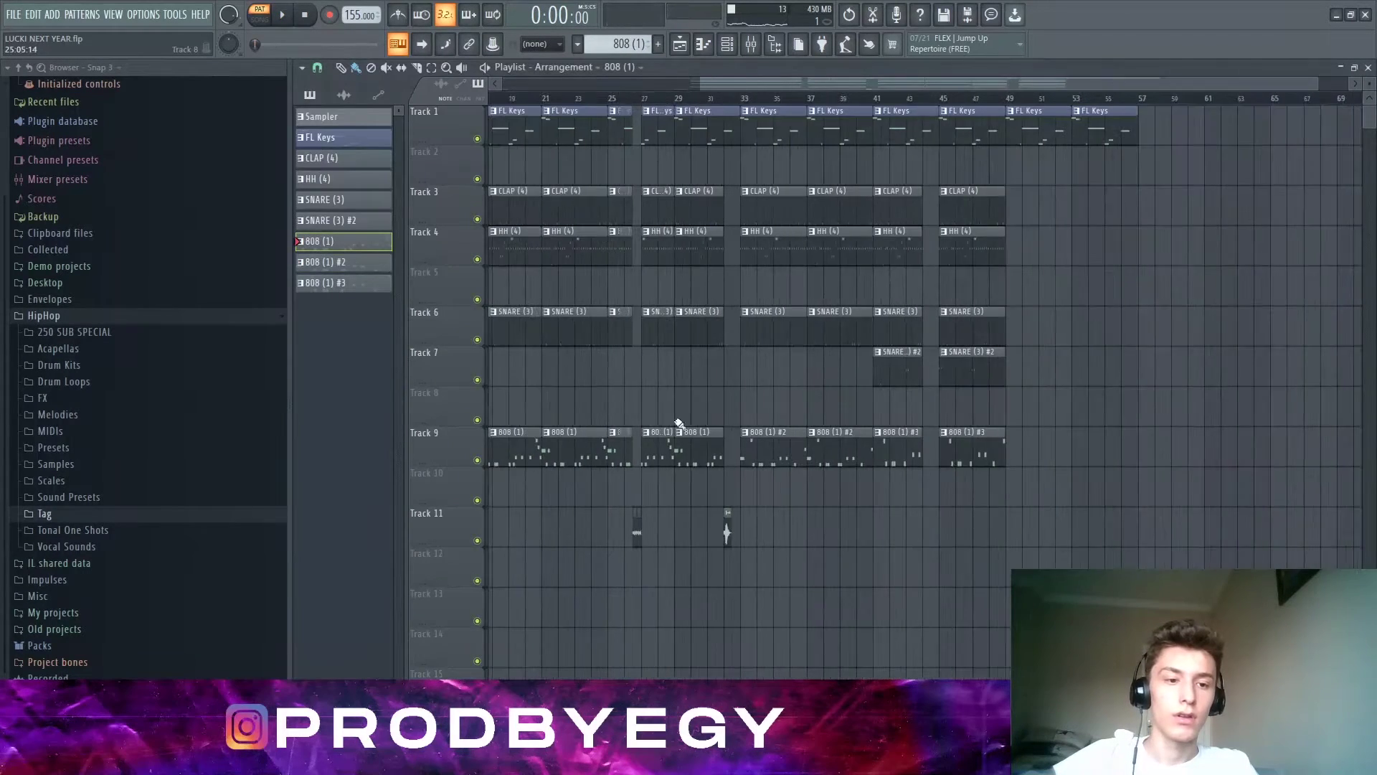
scroll(776, 455, "up", 2)
double_click(721, 441)
right_click(396, 102)
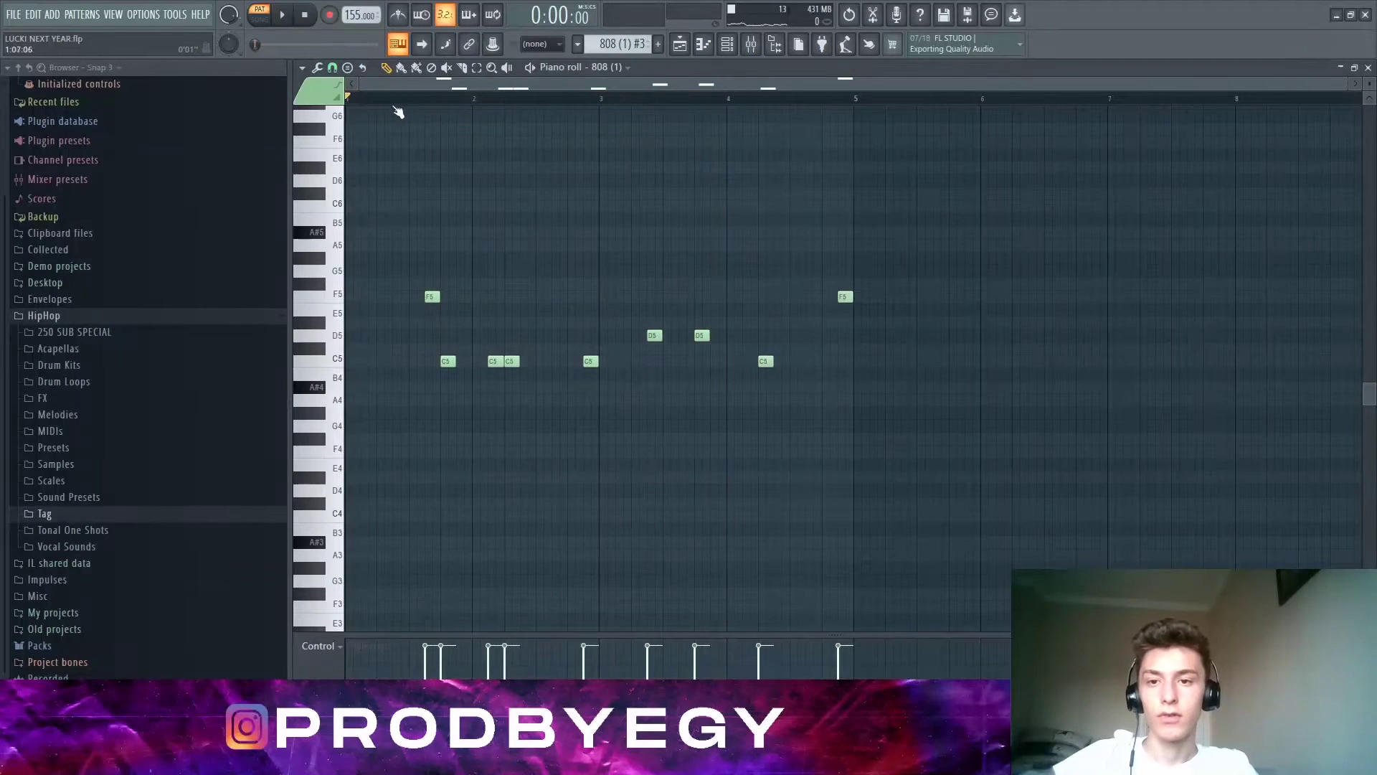
key("space")
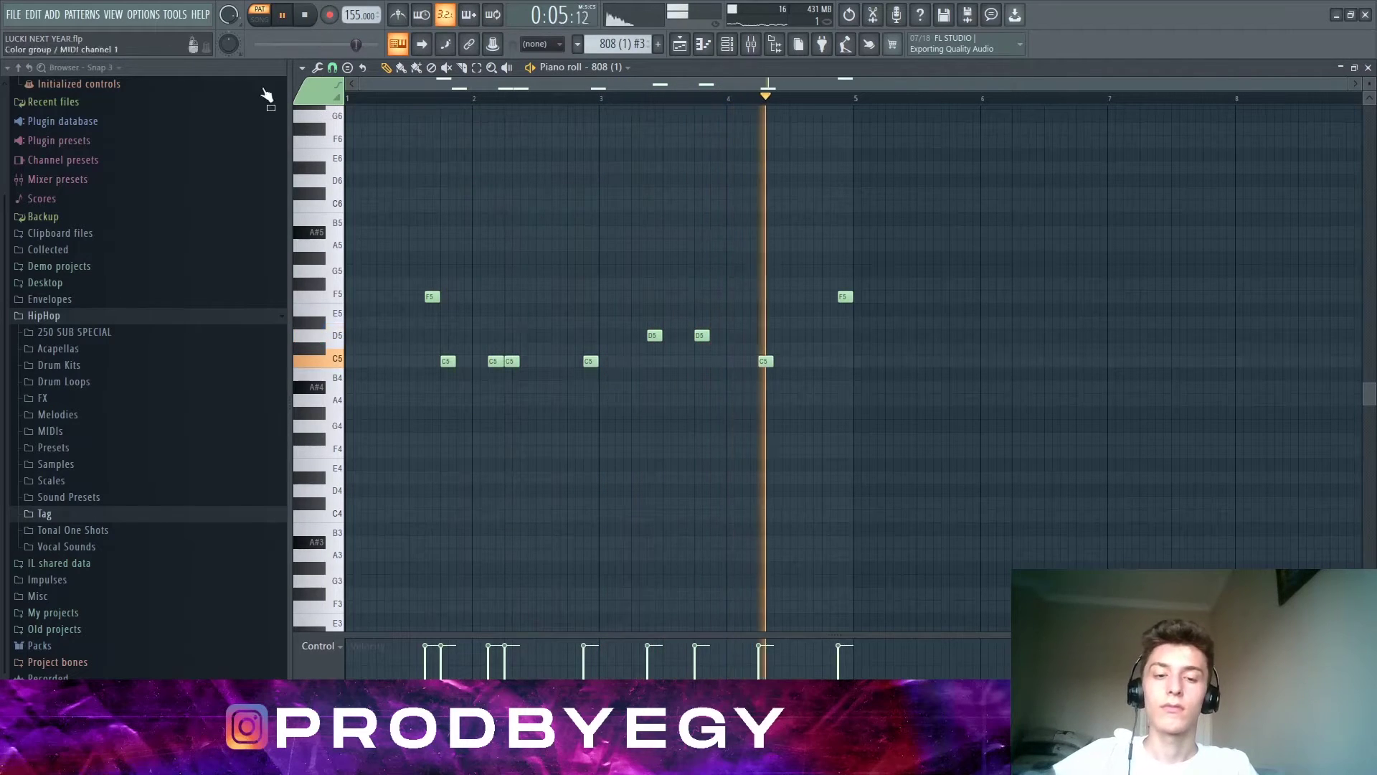
key("space")
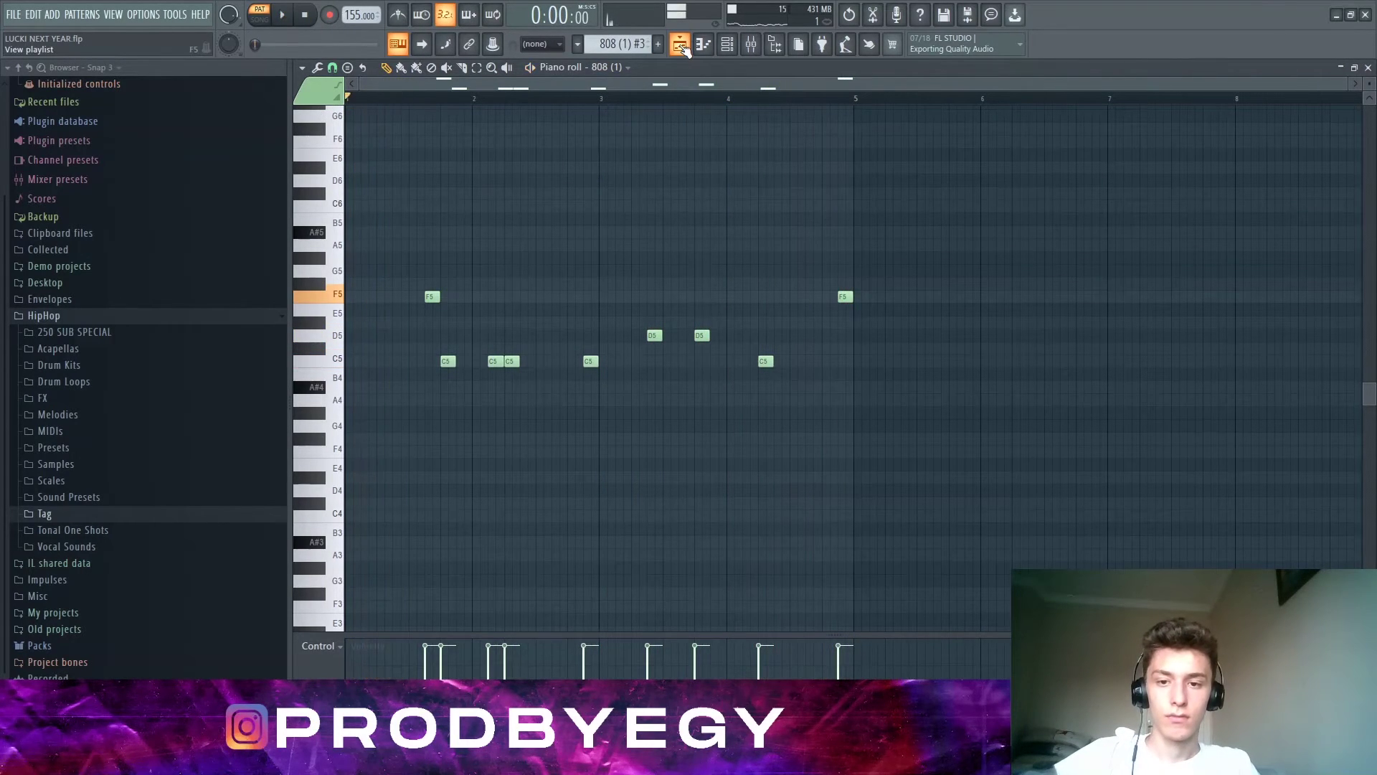
- Open the SNARE (3) #2 clip at bar 45 on Track 7 in the piano roll and play its pattern
key("F5")
scroll(721, 251, "down", 1)
scroll(1076, 423, "up", 4)
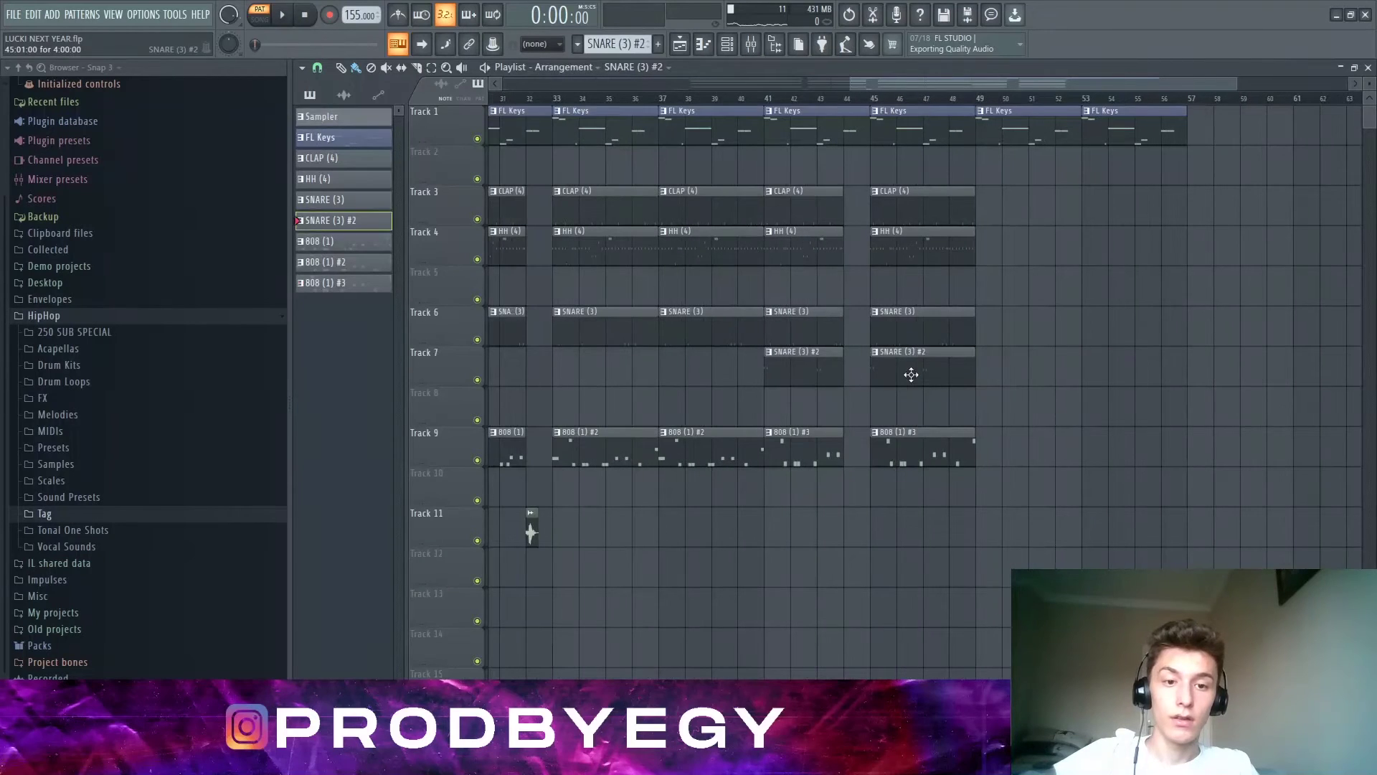
double_click(911, 374)
key("space")
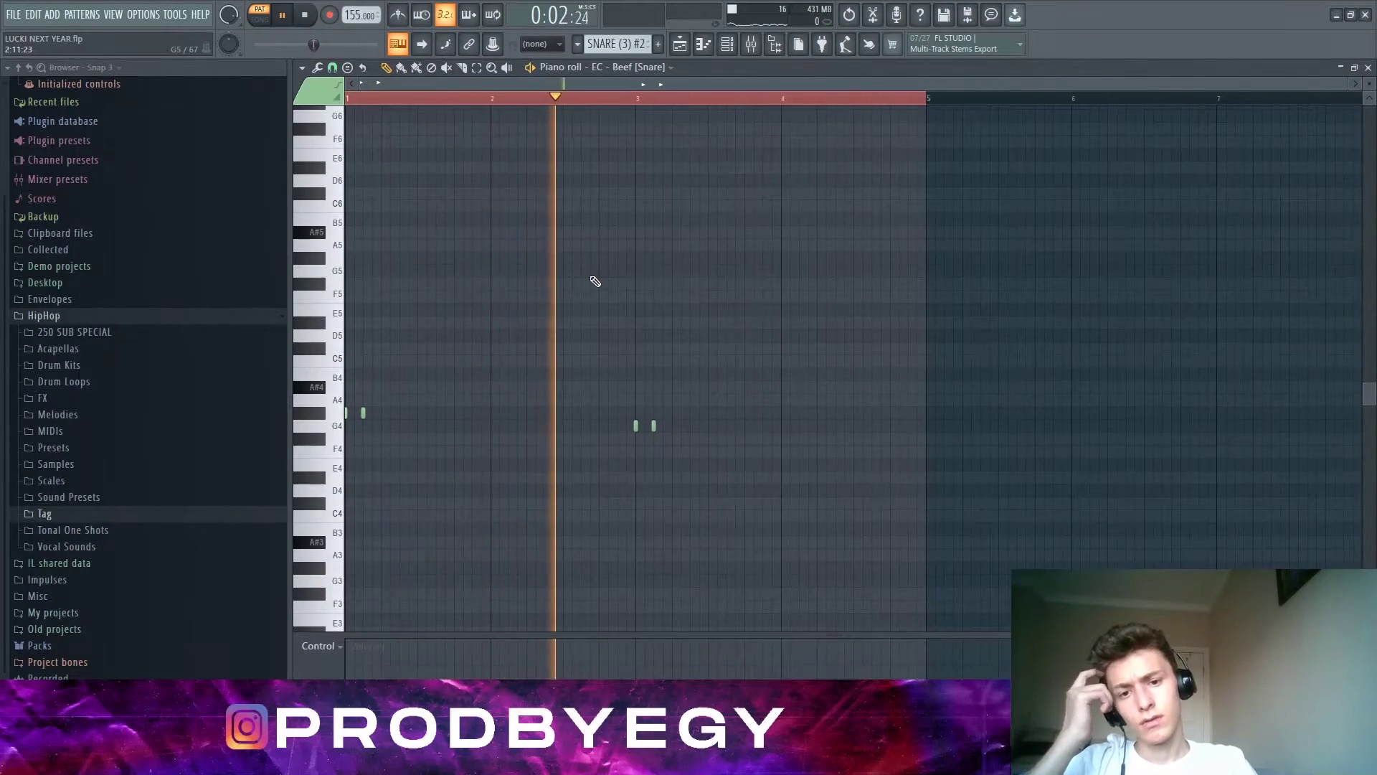
key("space")
- Open the sampler settings of the Chains audio clip on Track 11 at bar 1
left_click(679, 44)
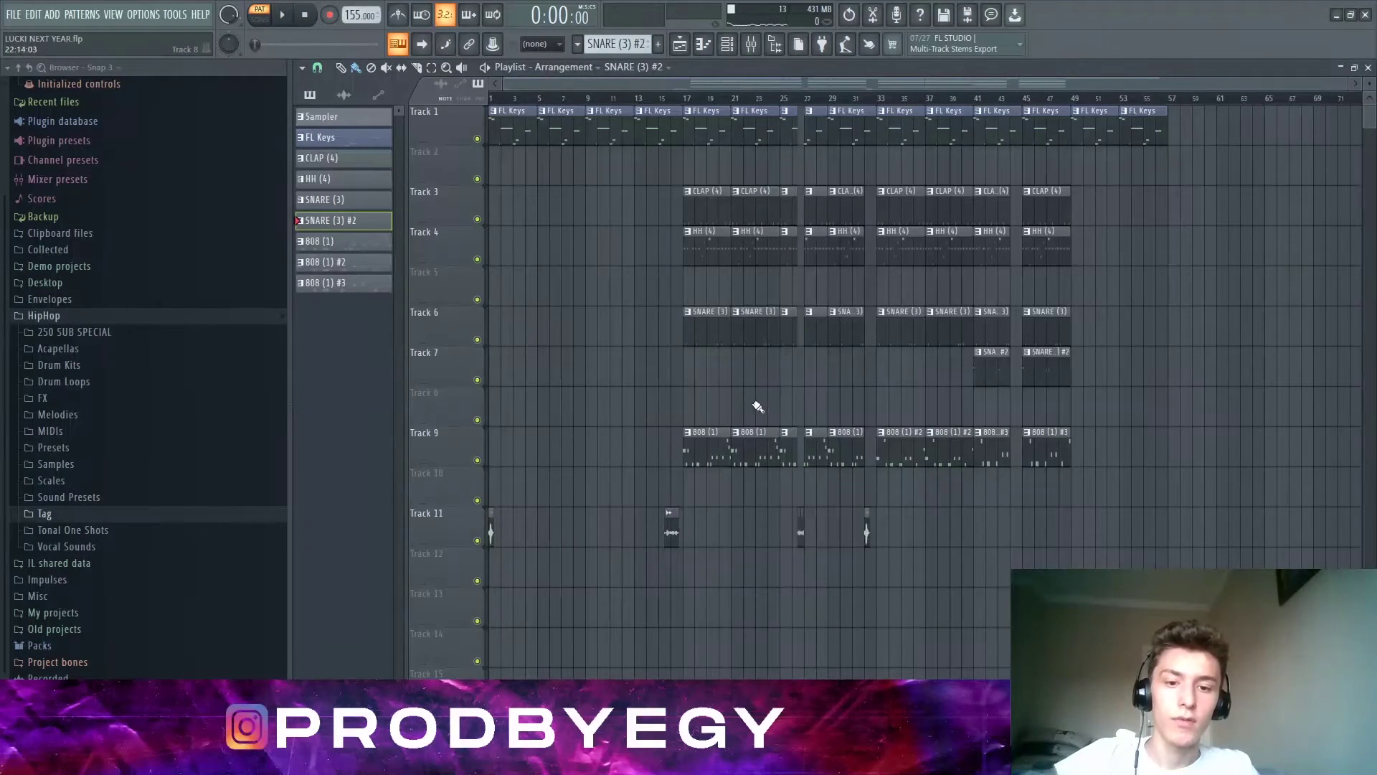
scroll(474, 527, "up", 10)
double_click(527, 534)
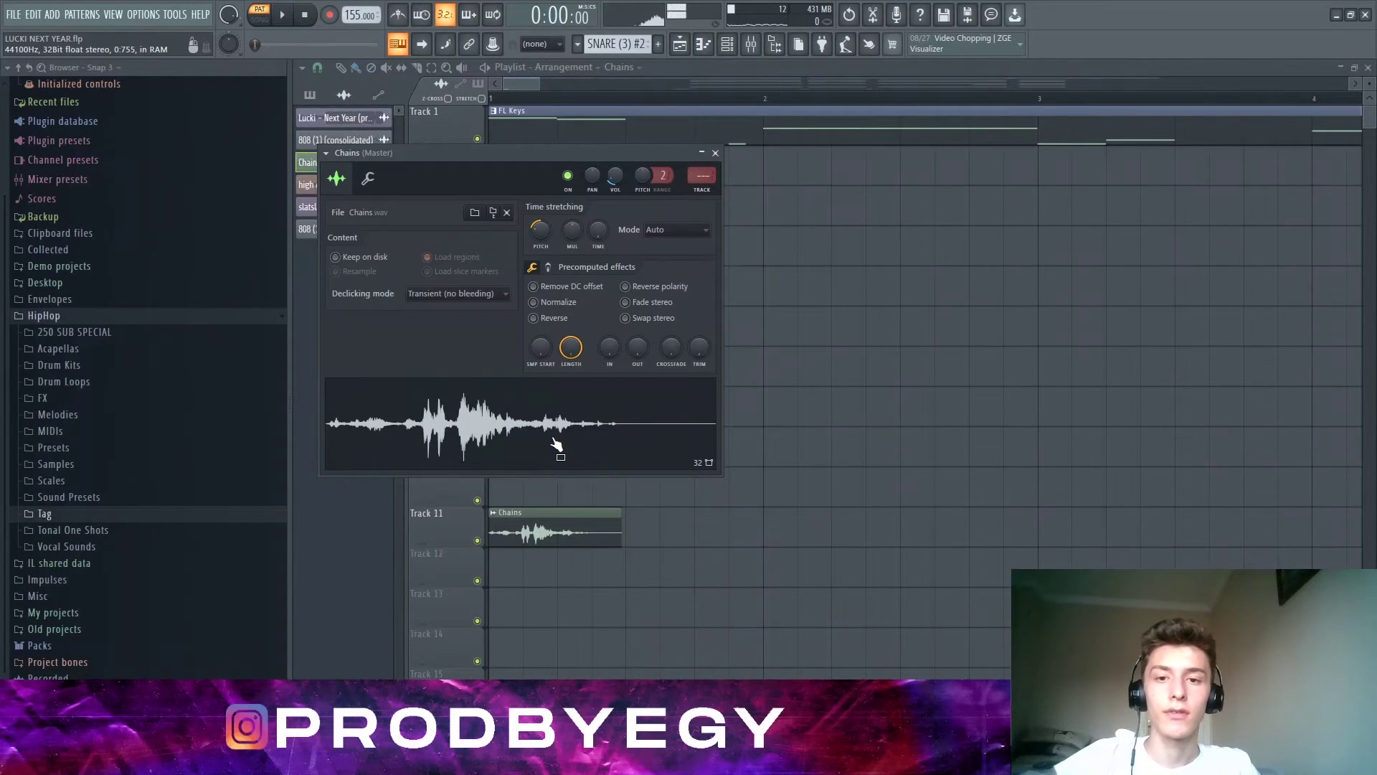
- Change the Chains sampler's target mixer track and view the Chains track in the mixer
scroll(700, 179, "up", 3)
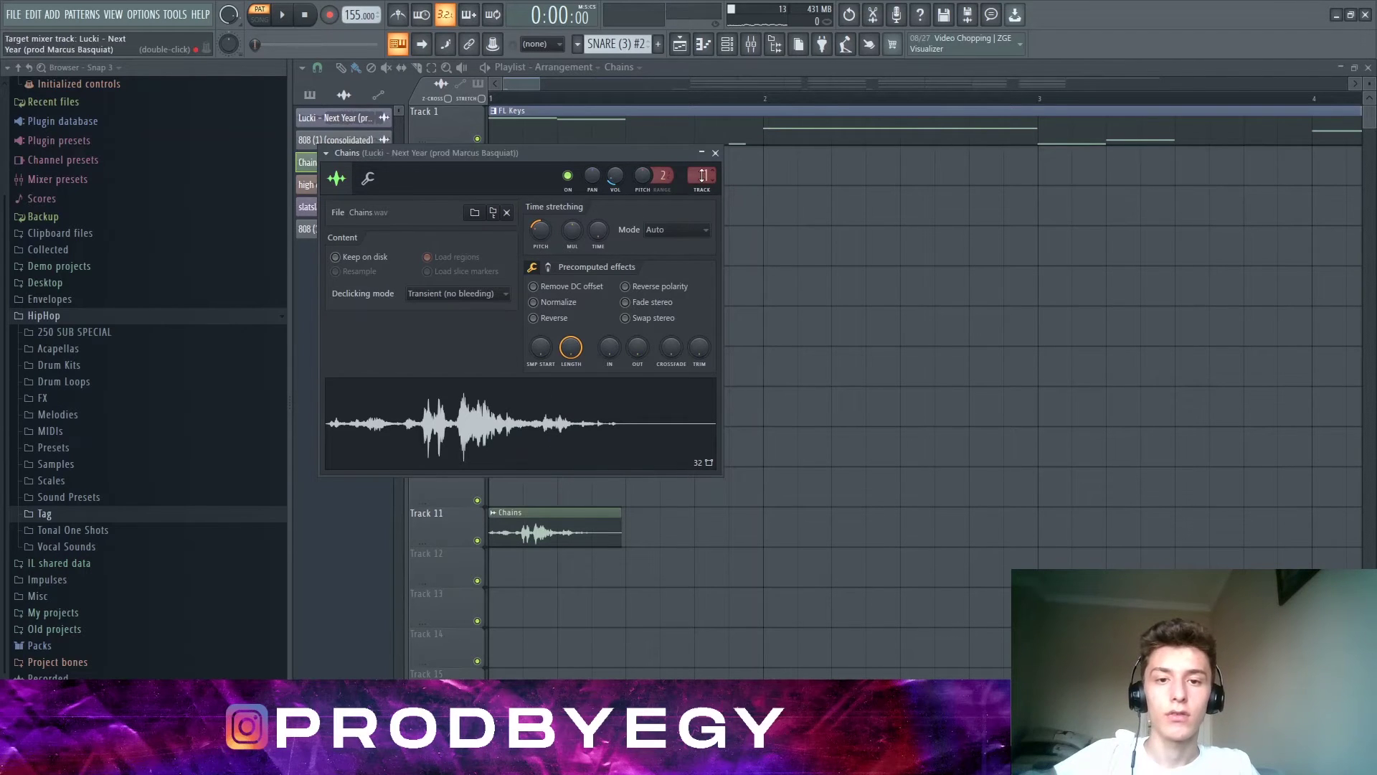
left_click(715, 153)
left_click(751, 44)
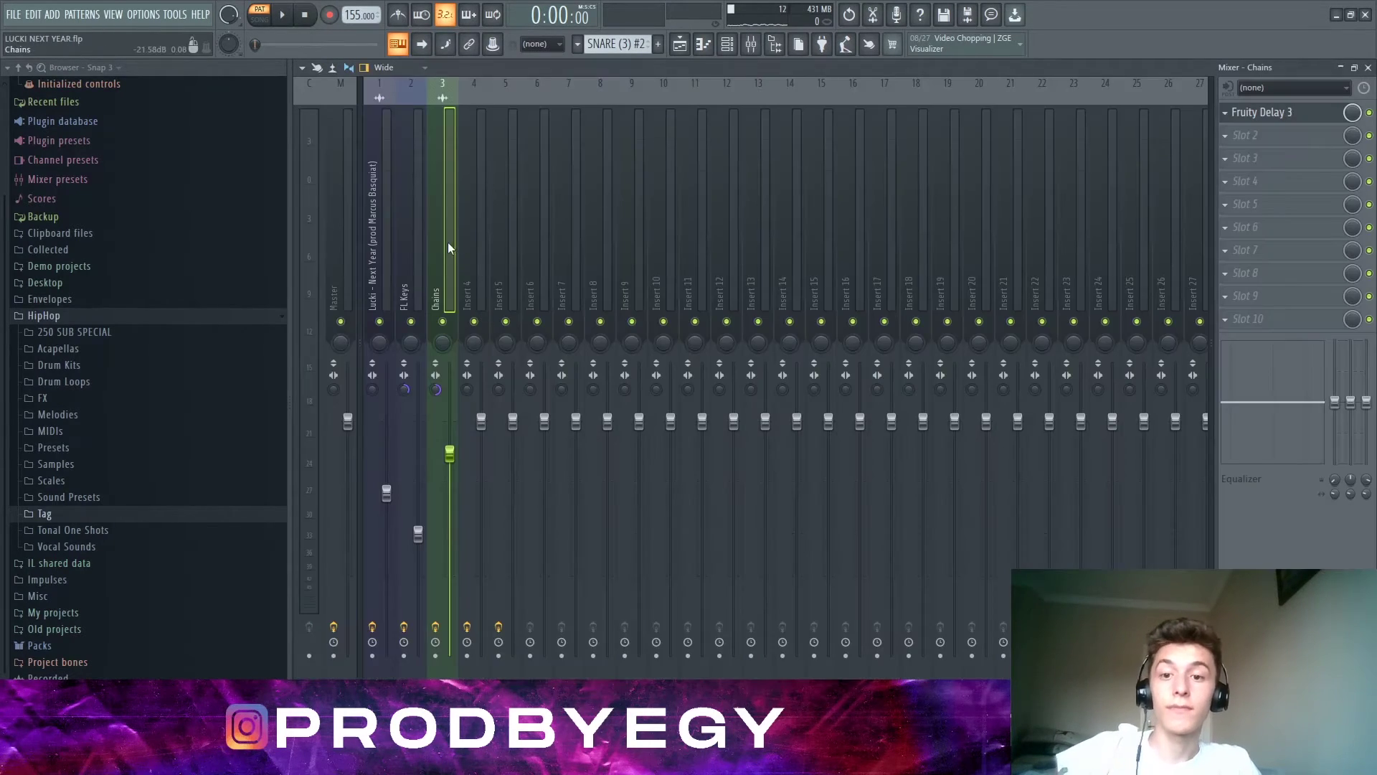
- Open the Fruity Delay 3 effect on the Chains mixer track to view its settings, and return to the playlist
left_click(1271, 117)
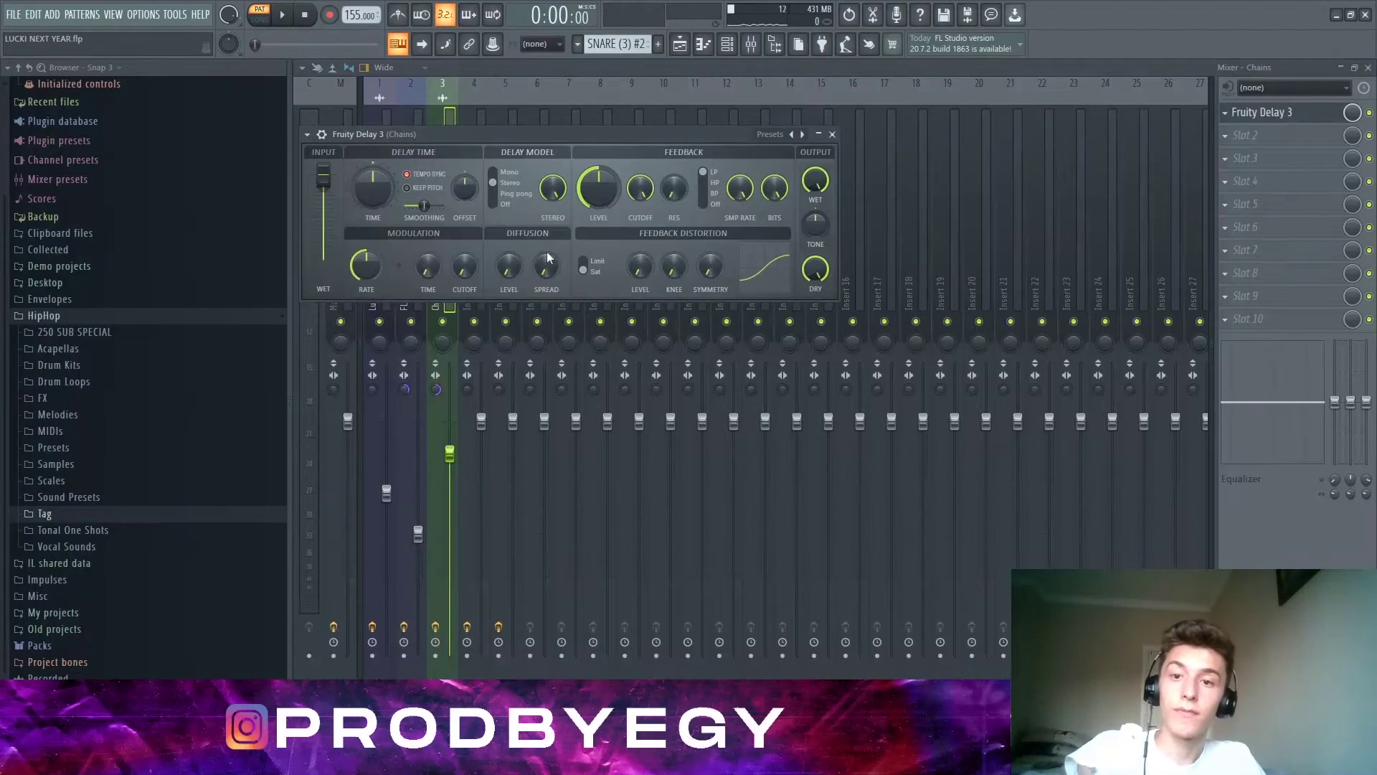
left_click(819, 131)
left_click(1368, 67)
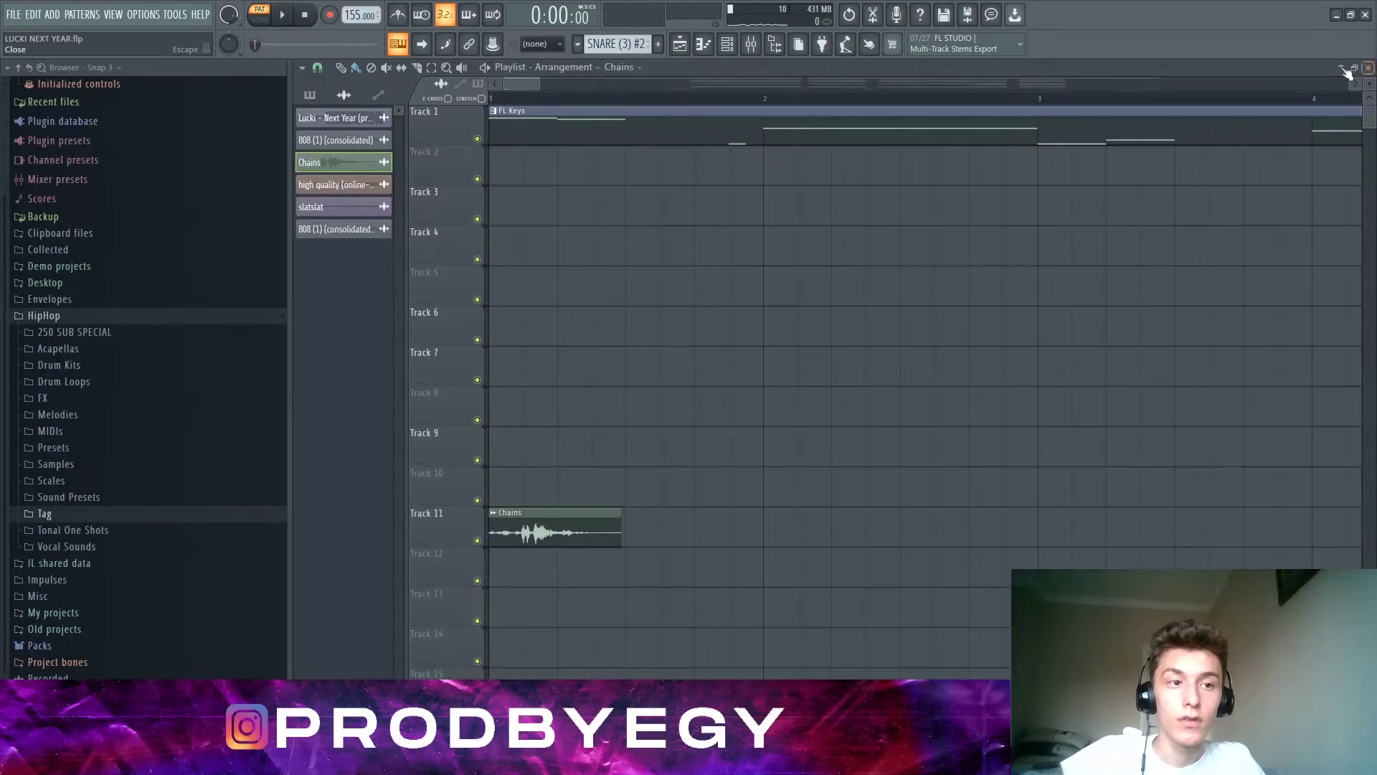
- Solo Track 11 and play the Chains clip from the start of the arrangement
left_click(473, 545)
right_click(477, 540)
right_click(477, 540)
right_click(477, 540)
key("space")
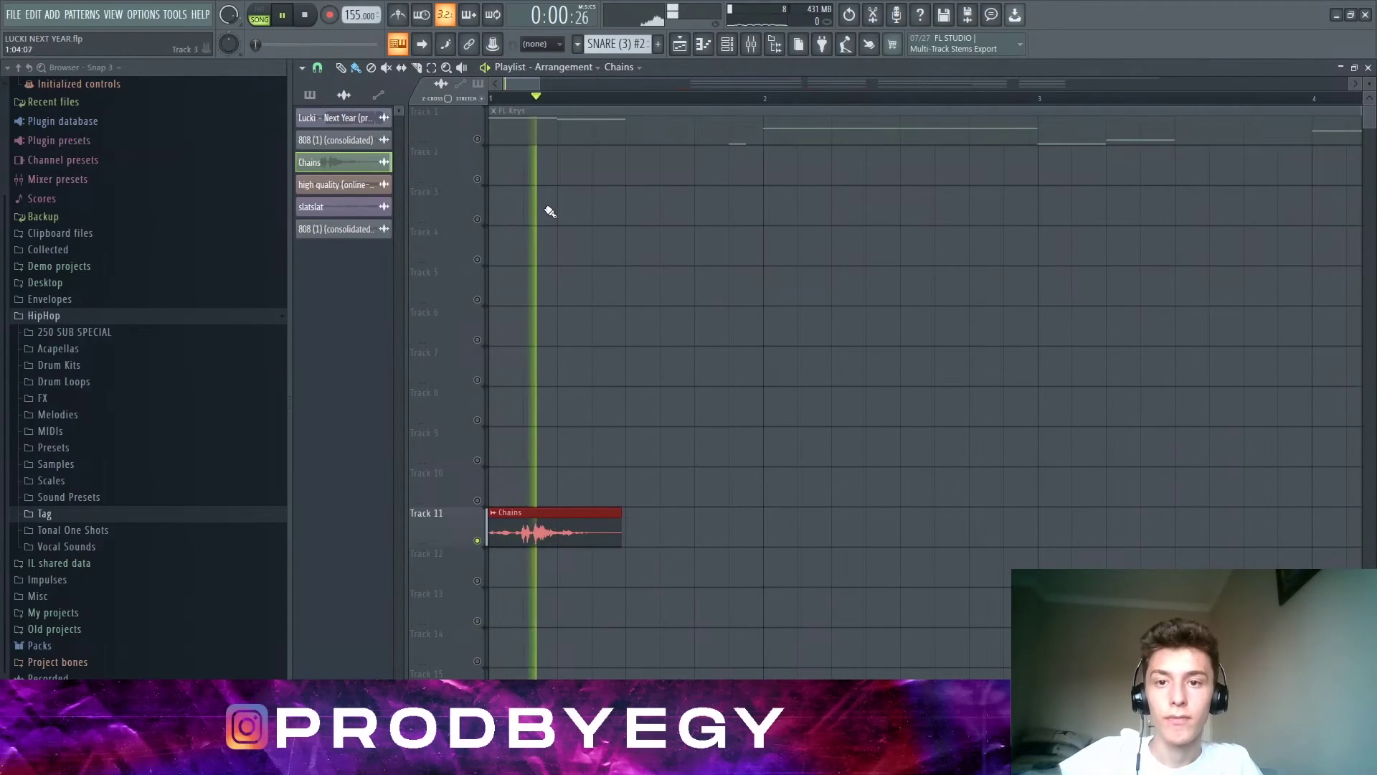
scroll(567, 251, "down", 2)
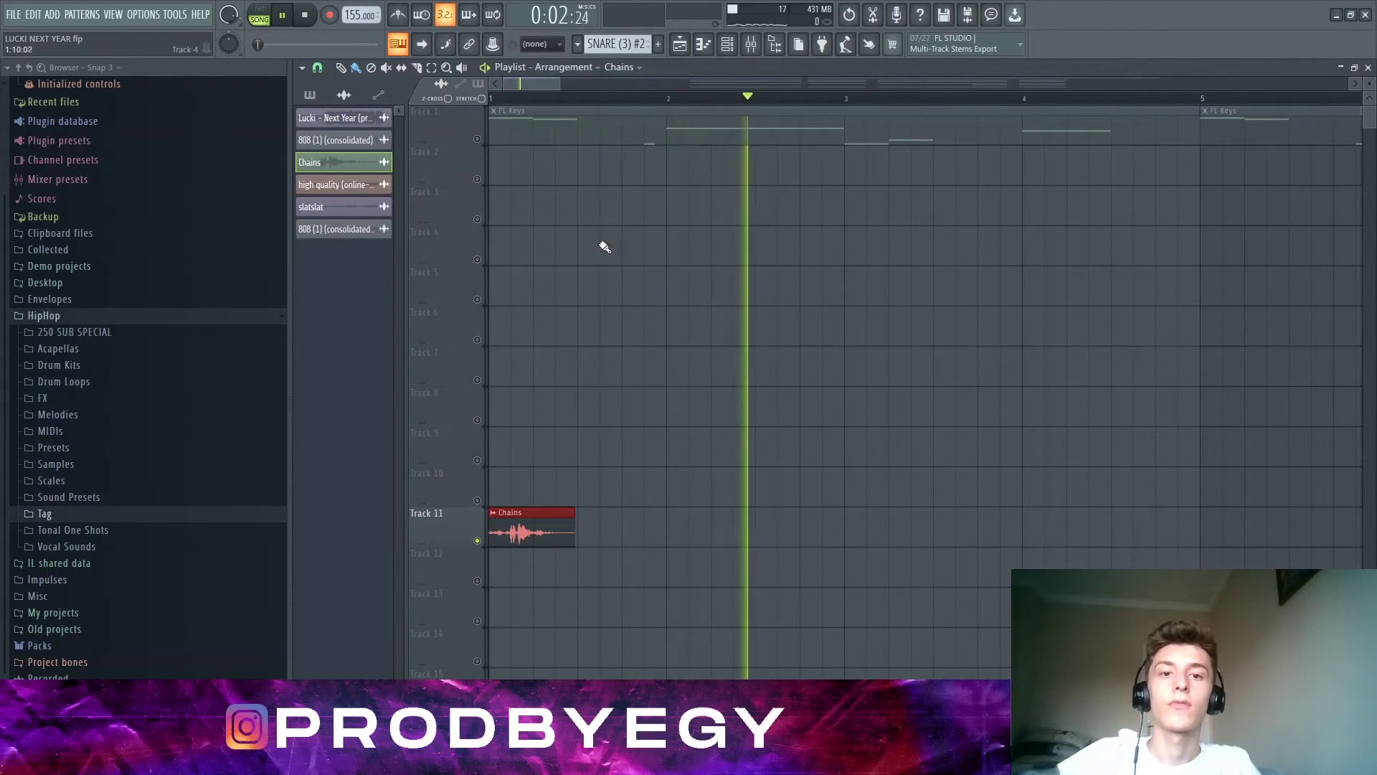
scroll(572, 301, "down", 4)
key("ctrl+d")
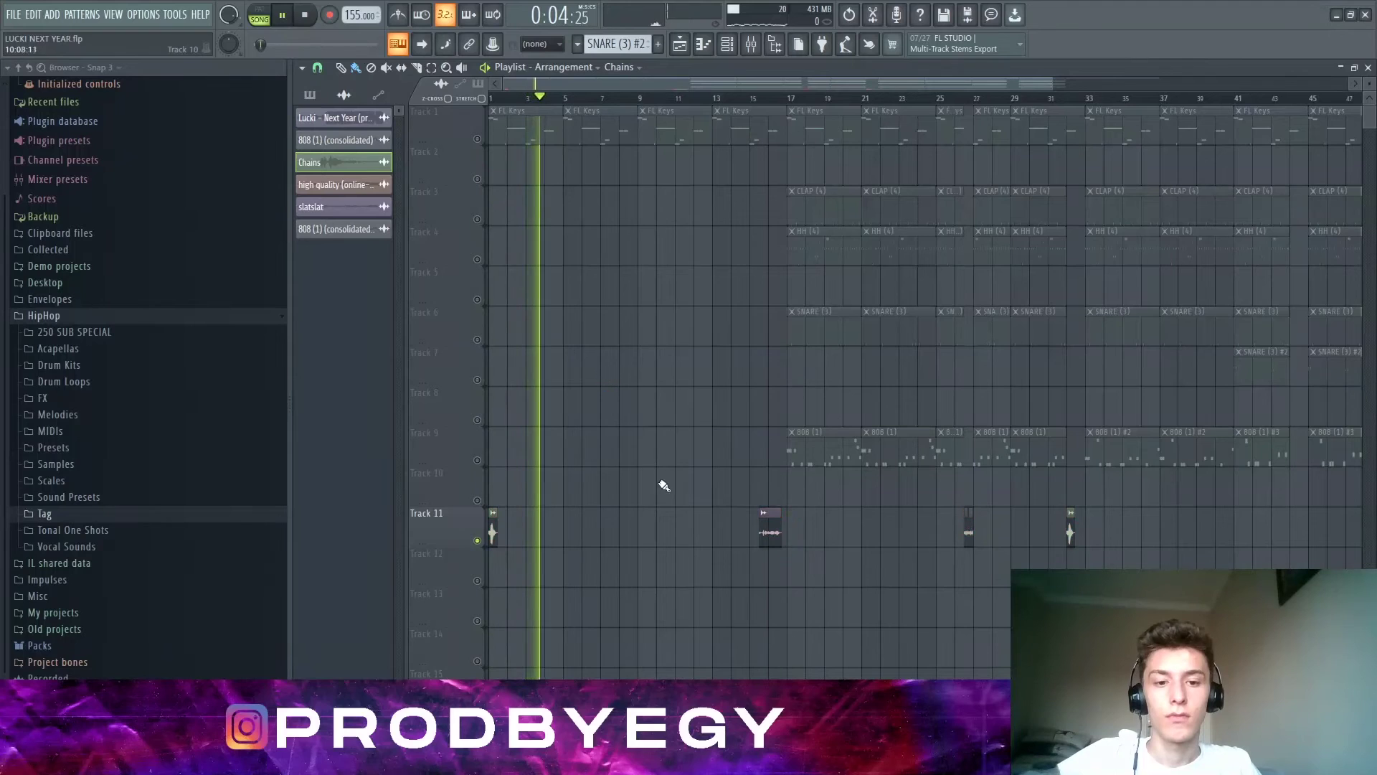
key("space")
- Move the playback position to bar 32 and examine the gap above the second Chains clip
scroll(1069, 522, "up", 4)
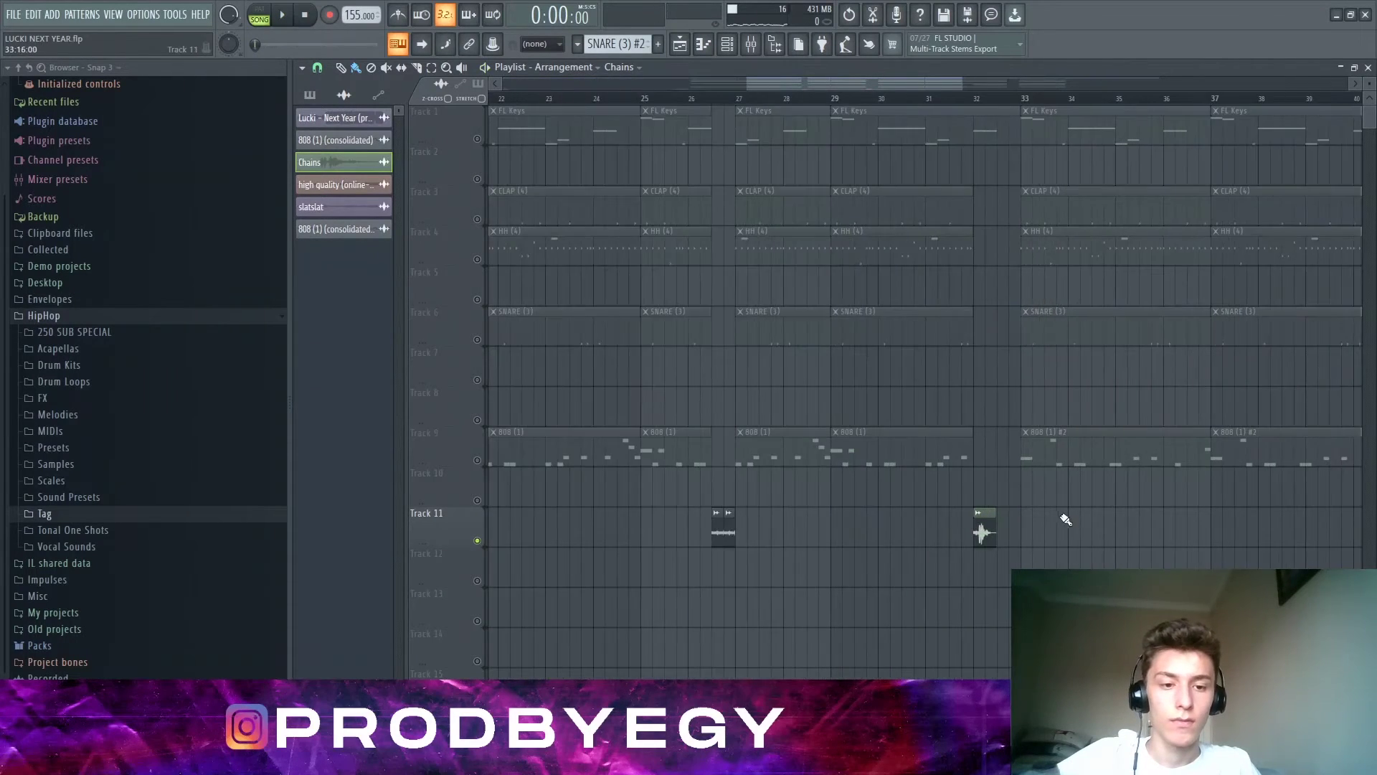
left_click(918, 101)
scroll(1011, 301, "down", 3)
scroll(1012, 308, "up", 1)
left_click_drag(1005, 495, 940, 166)
scroll(935, 179, "down", 5)
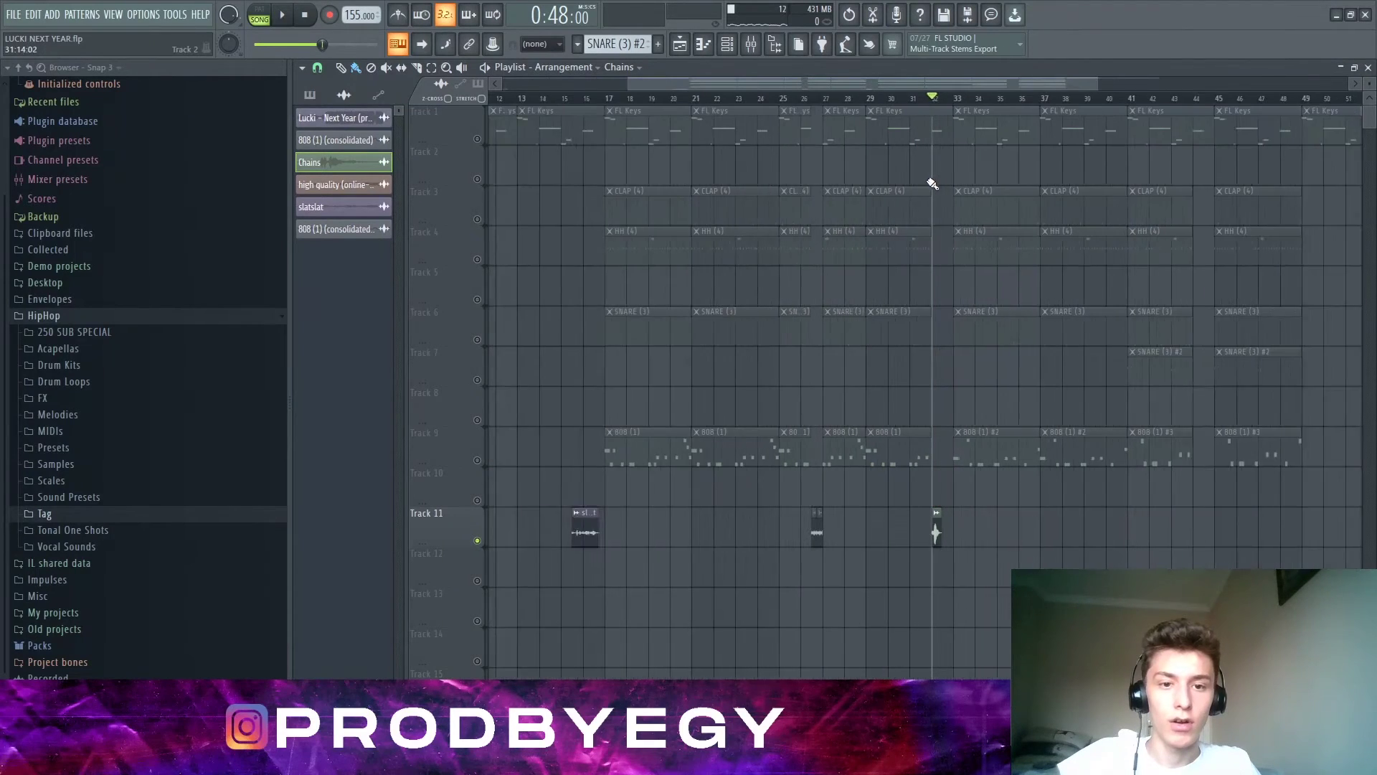
- Move the playback position to bar 25 and take Track 11 out of solo so all tracks are active
scroll(781, 290, "up", 6)
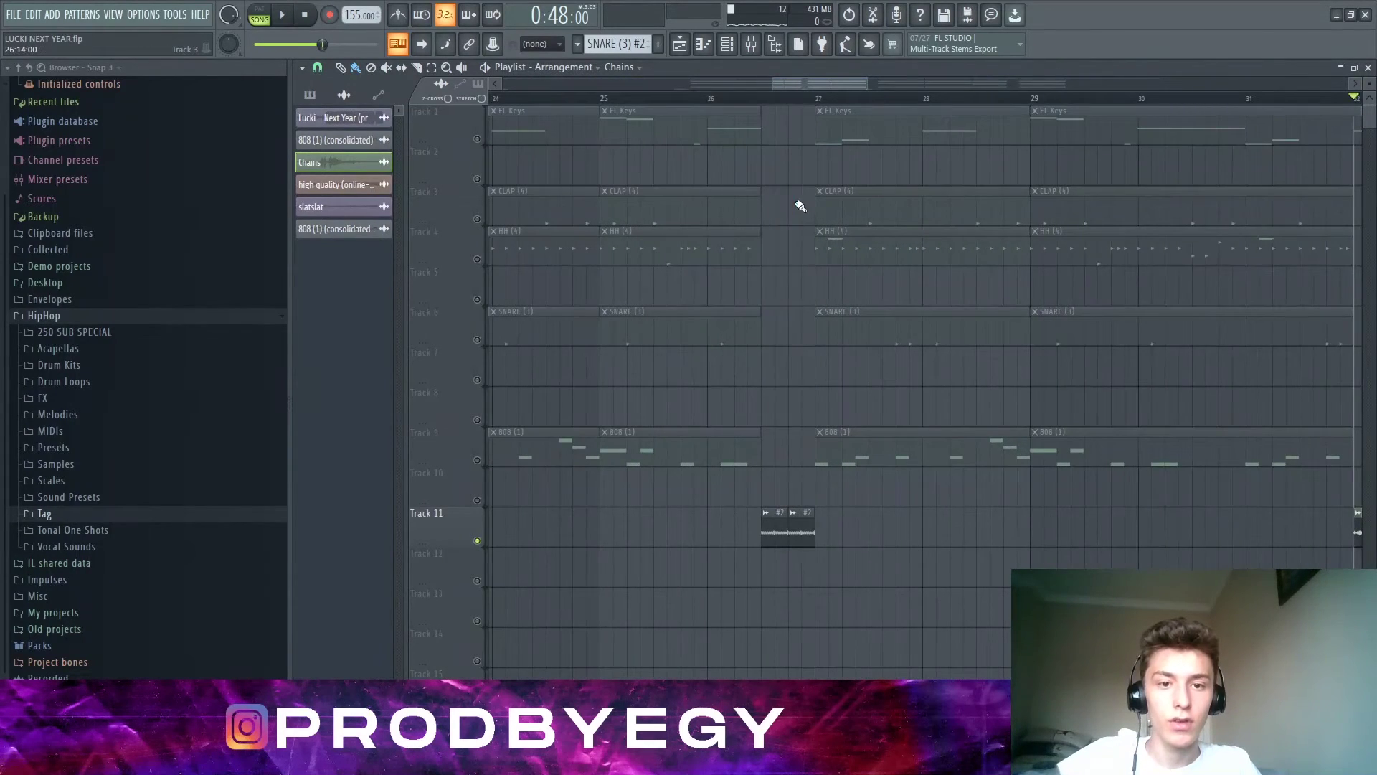
scroll(793, 208, "up", 1)
left_click(541, 99)
left_click(484, 143)
left_click(478, 140)
right_click(479, 140)
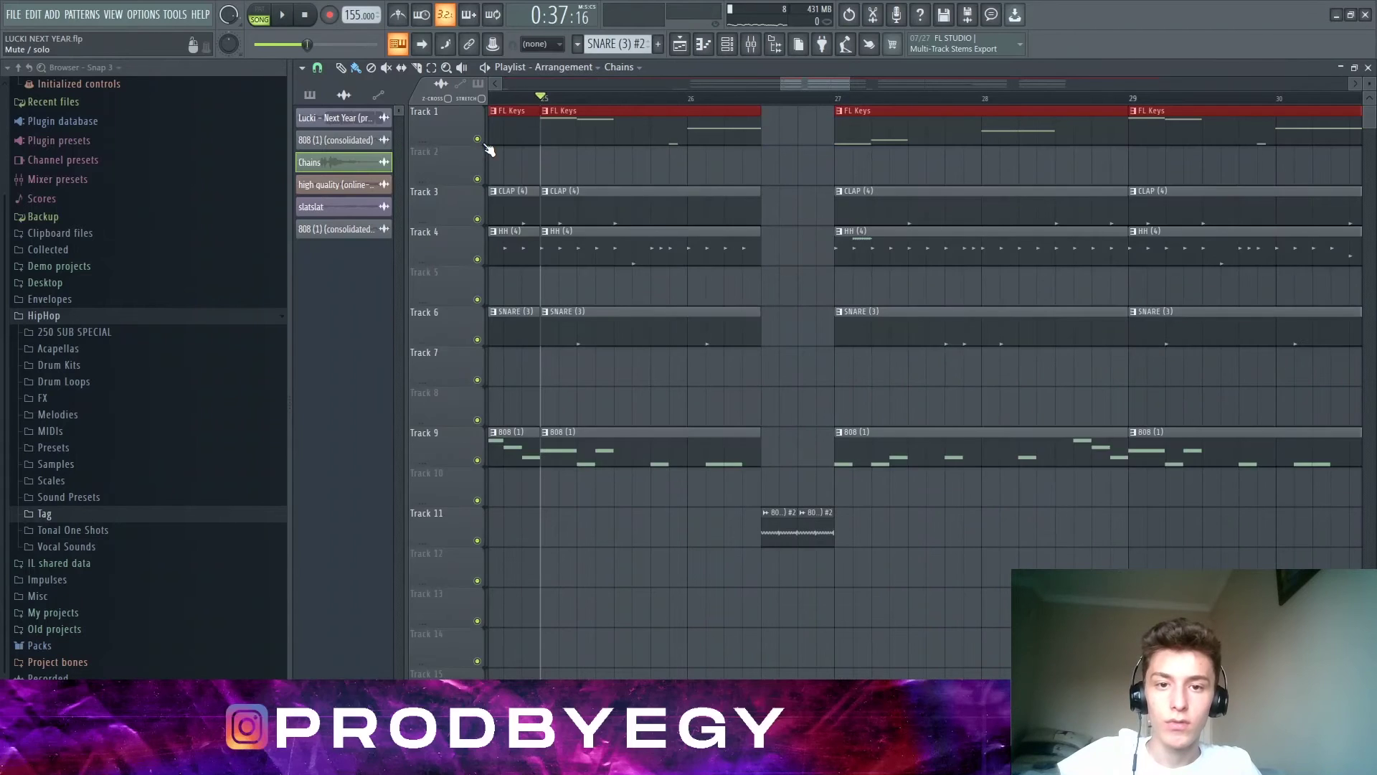
- Mark the time range in bar 26 just before the gap and select the melody, drum and 808 clips leading into it
scroll(705, 614, "up", 2)
key("ctrl+d")
left_click_drag(742, 504, 749, 450)
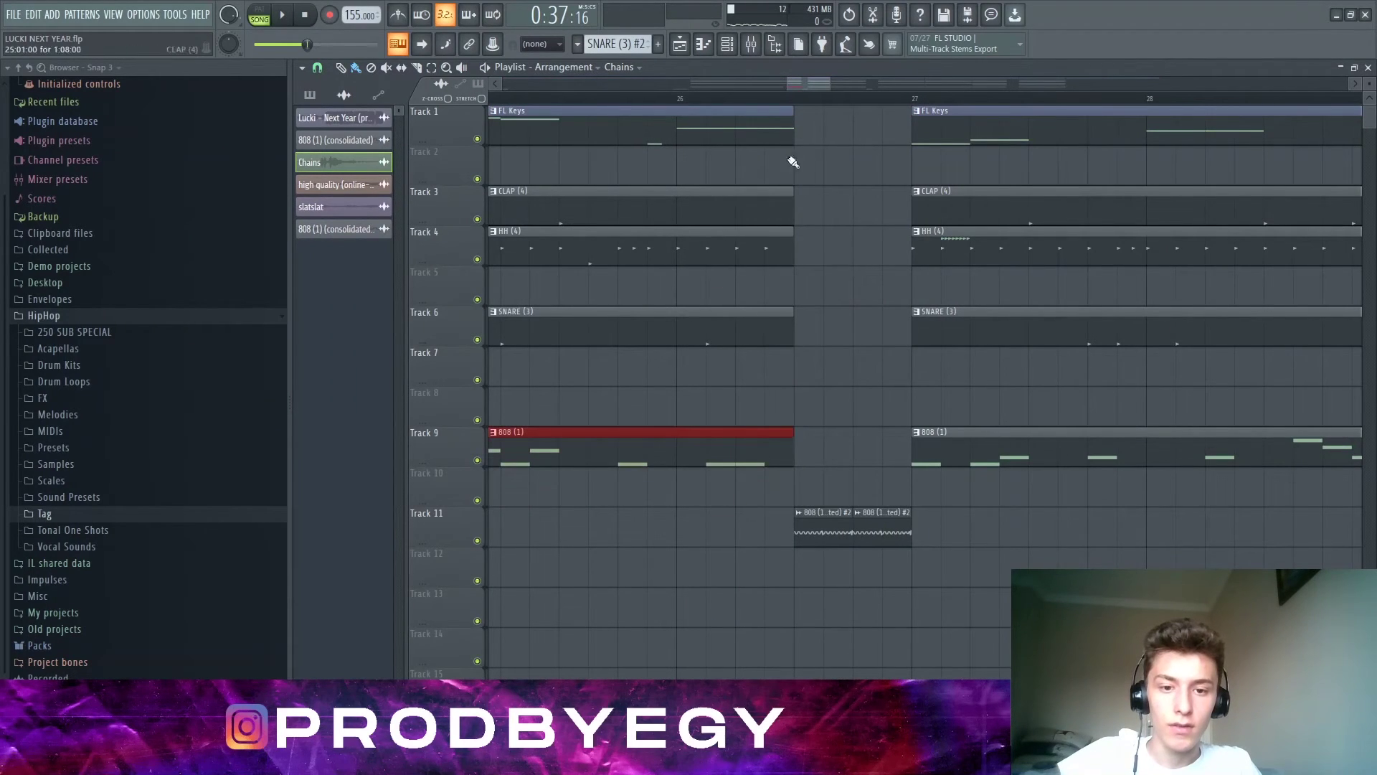
left_click_drag(737, 97, 793, 105)
left_click_drag(818, 465, 730, 84)
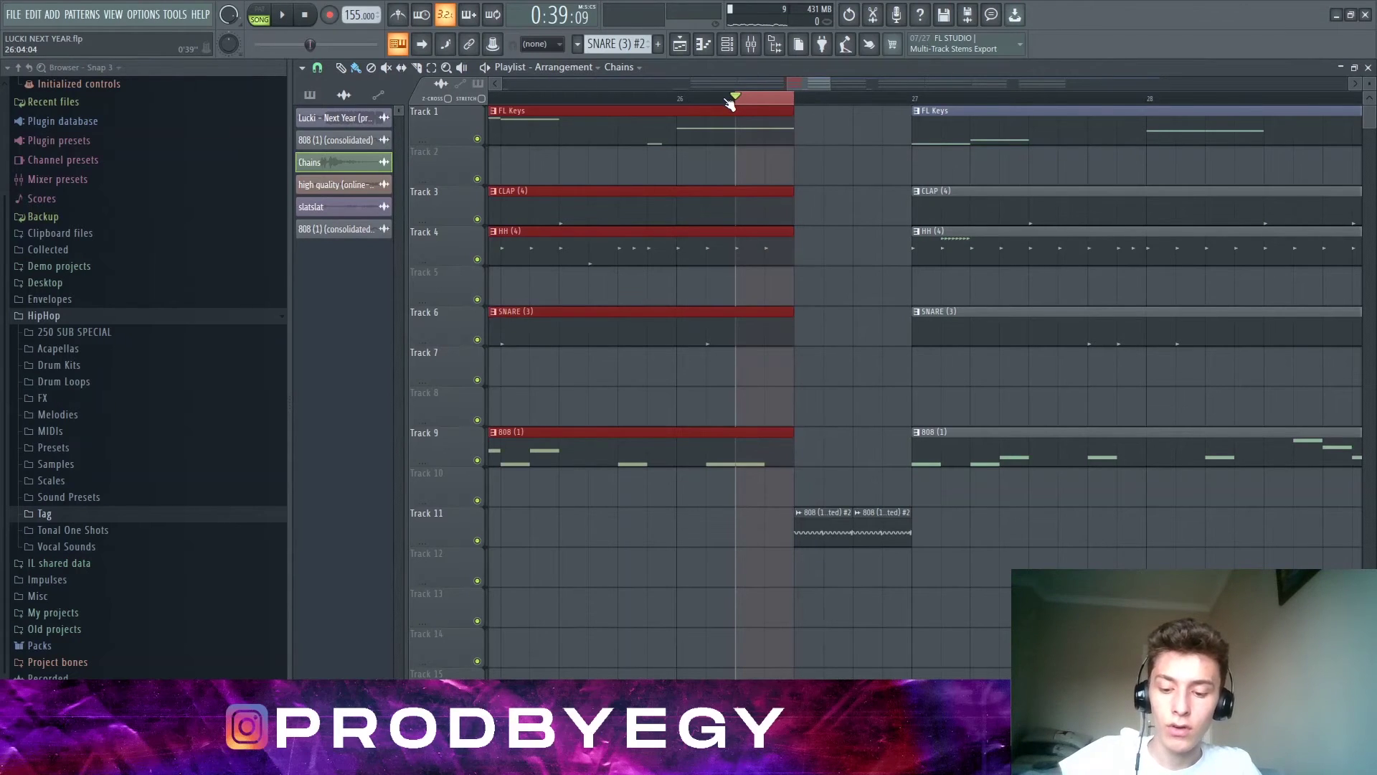
- View the sampler settings of the 808 (1) (consolidated) #2 clip filling the bar 26 gap on Track 11, and close them
scroll(817, 416, "up", 2)
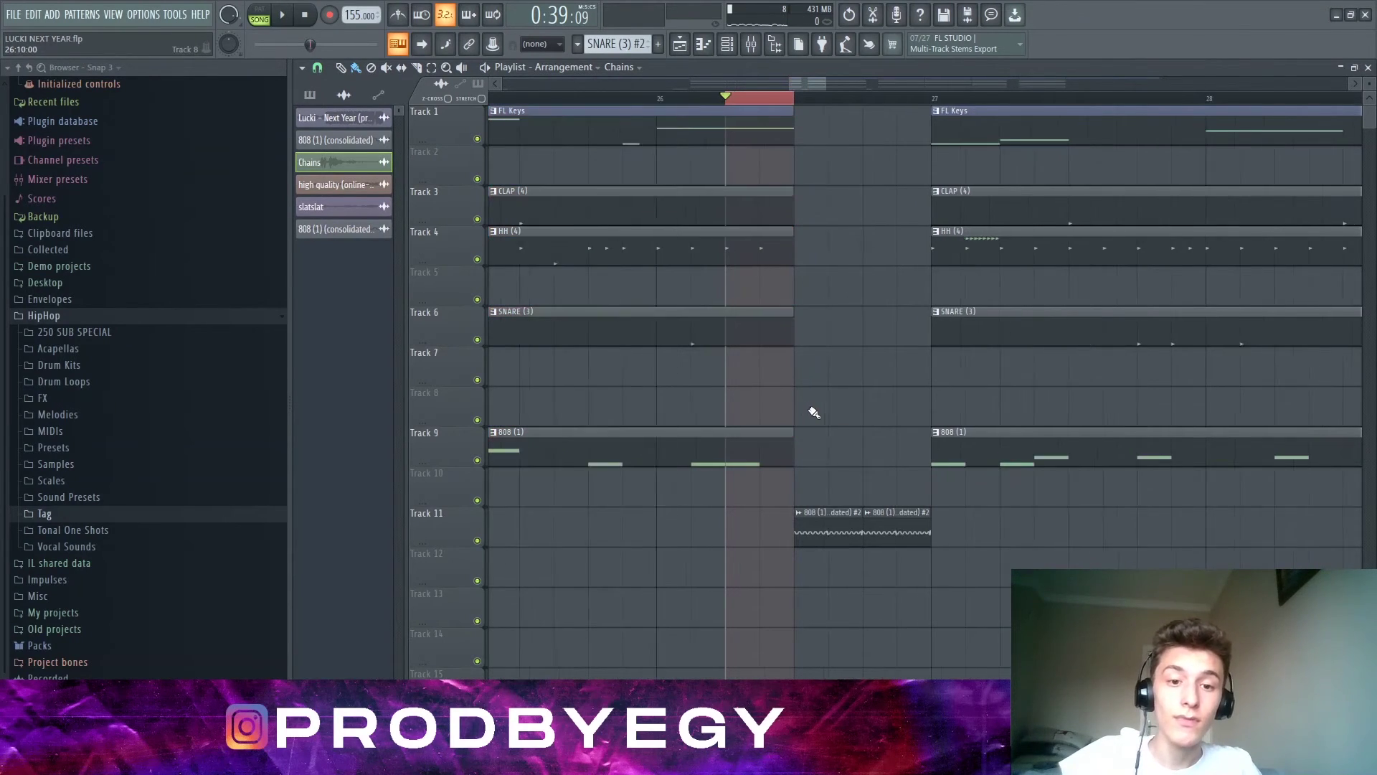
double_click(839, 528)
left_click(828, 267)
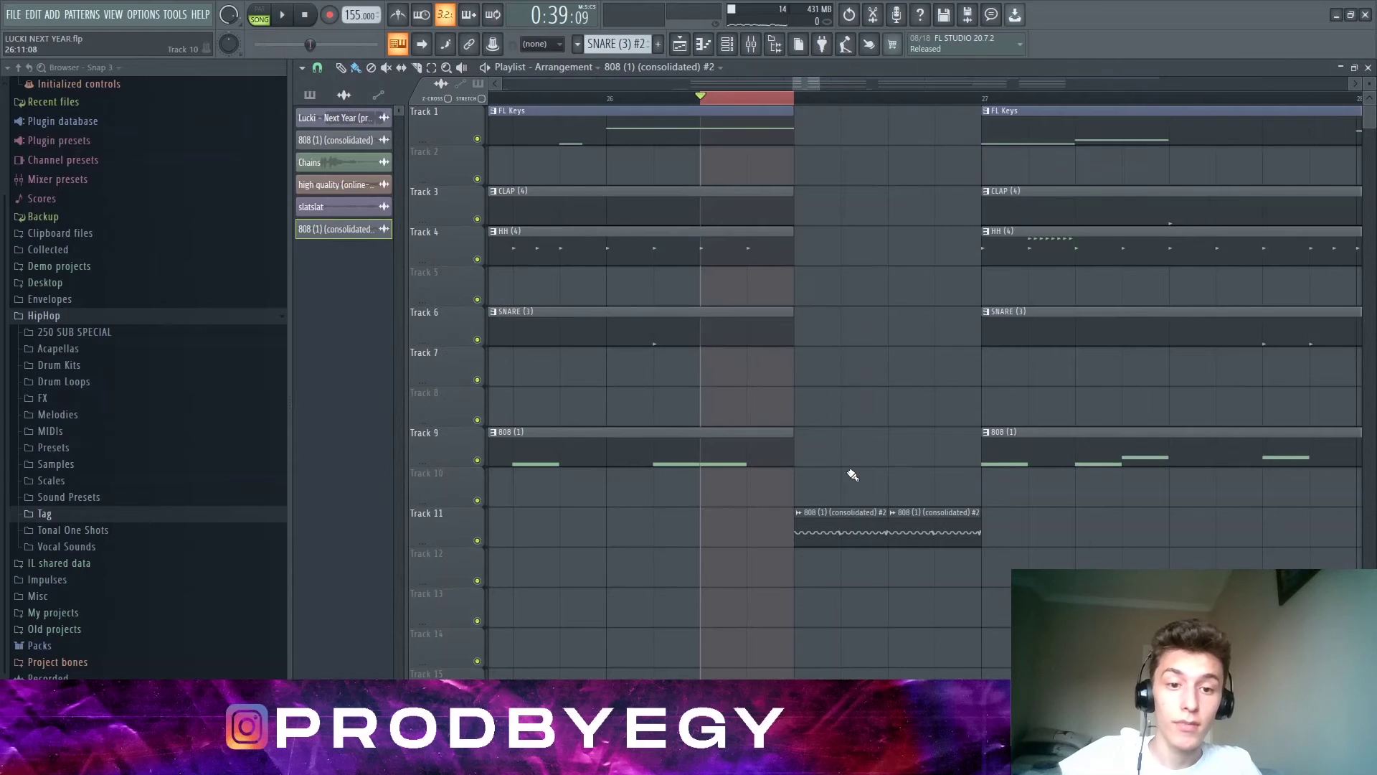
- Clear the time selection and play the song from bar 26 through the gap with the consolidated 808 clips
scroll(789, 478, "down", 2)
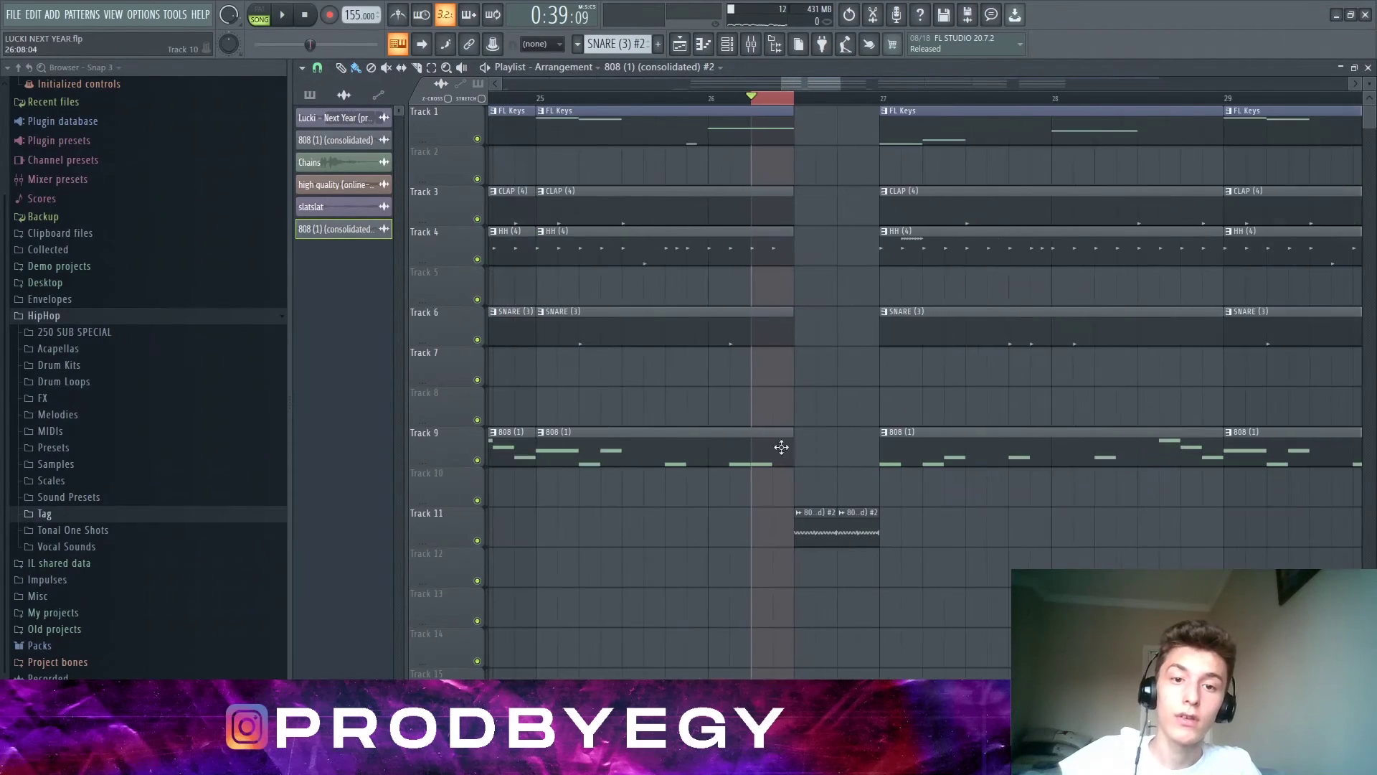
left_click_drag(756, 92, 711, 99)
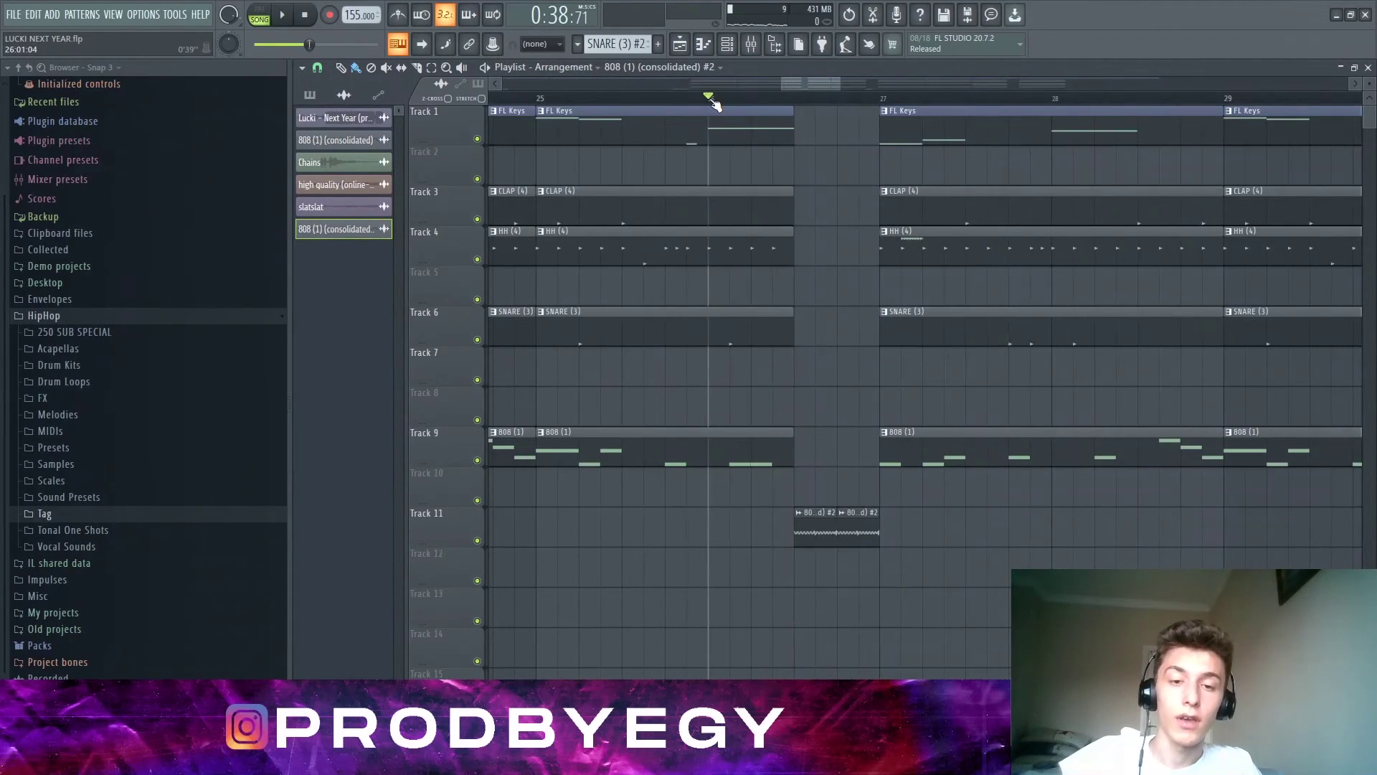
key("space")
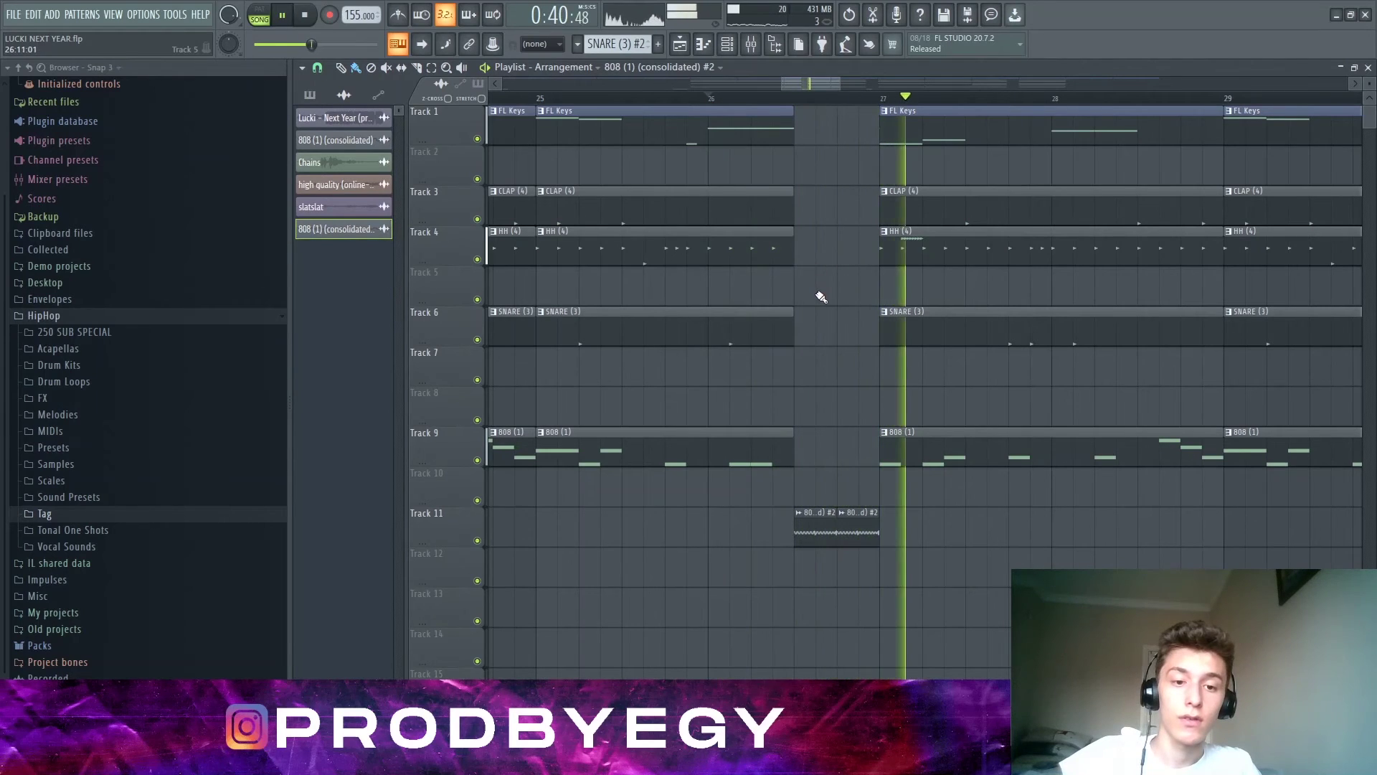
scroll(738, 301, "down", 4)
scroll(731, 572, "down", 2)
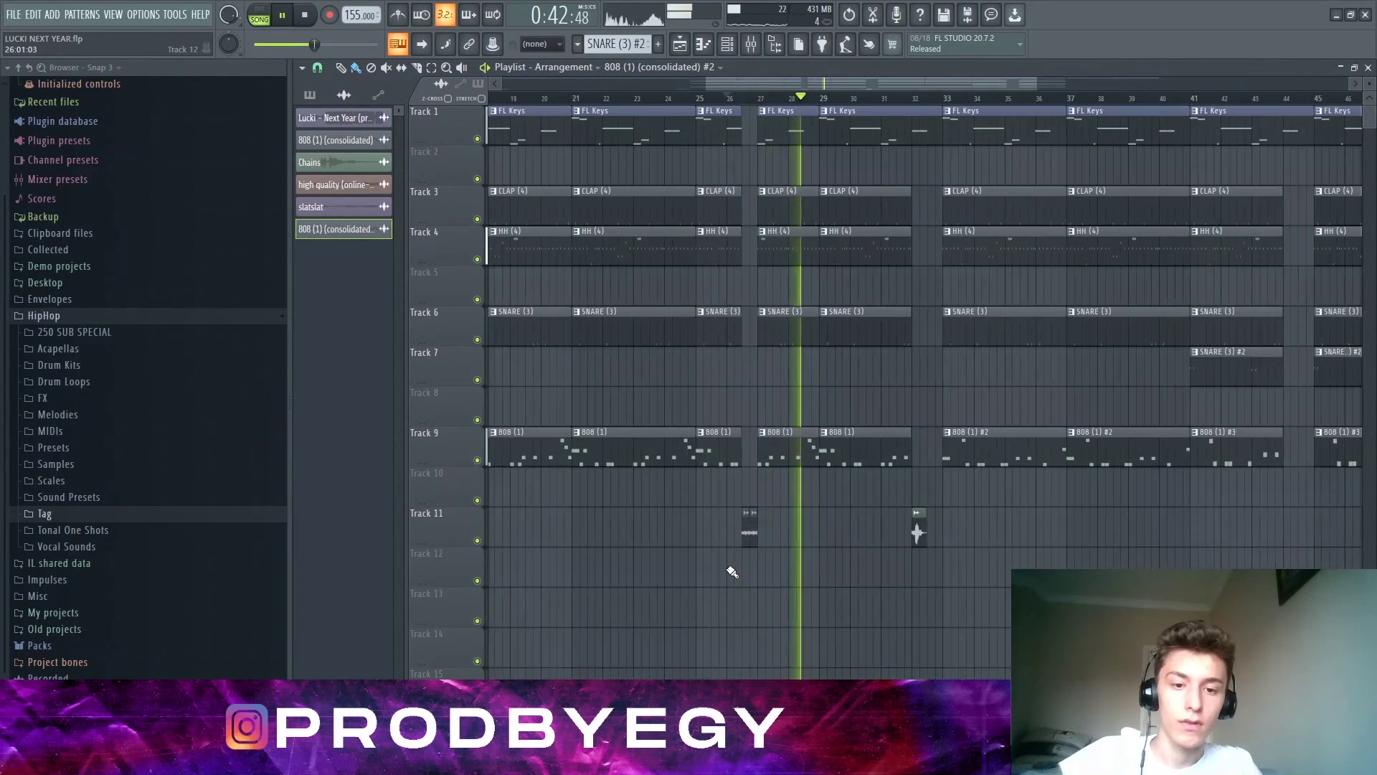
scroll(732, 571, "down", 1)
key("space")
- Examine the gaps and clip layout across the whole arrangement, clearing any clip selection made along the way
scroll(990, 547, "down", 2)
scroll(1017, 522, "down", 1)
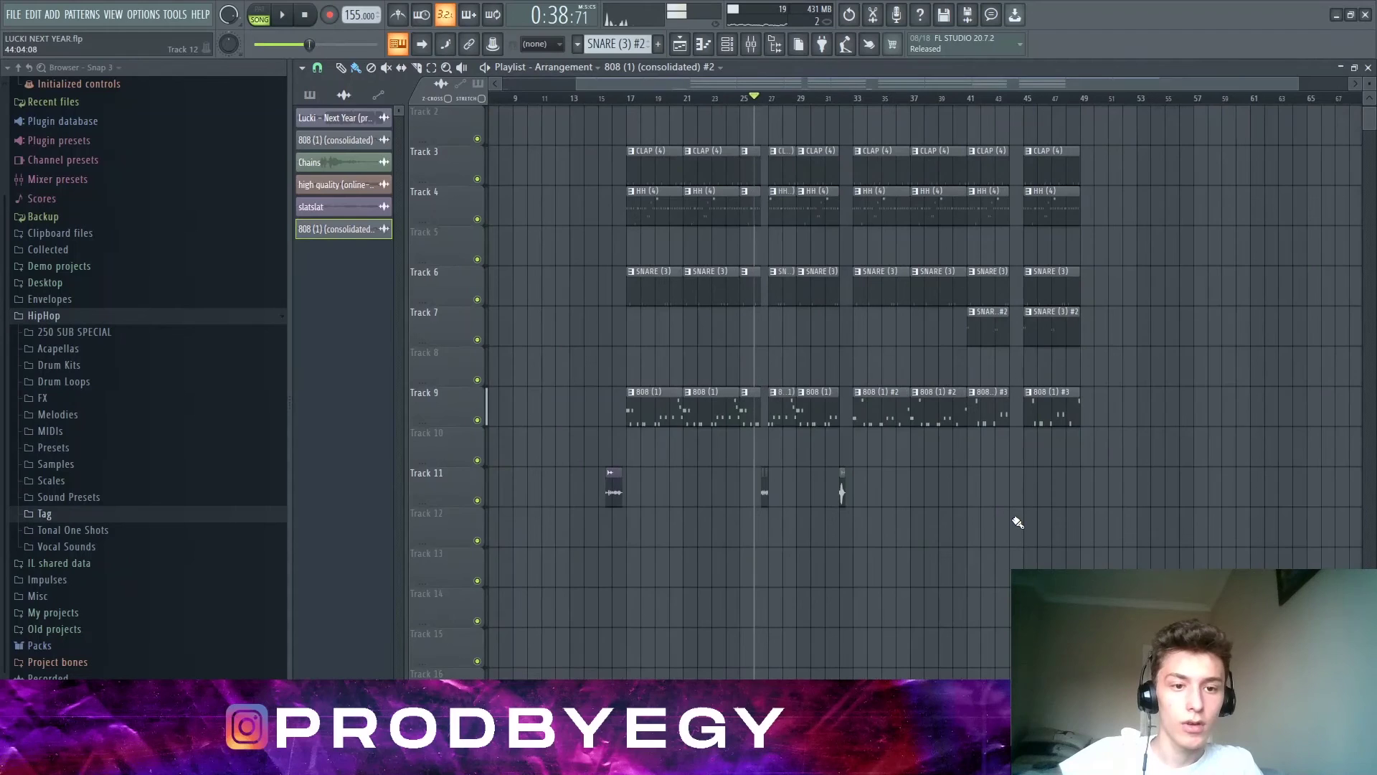
scroll(1002, 516, "up", 1)
scroll(876, 476, "up", 1)
scroll(747, 467, "up", 1)
scroll(707, 382, "up", 1)
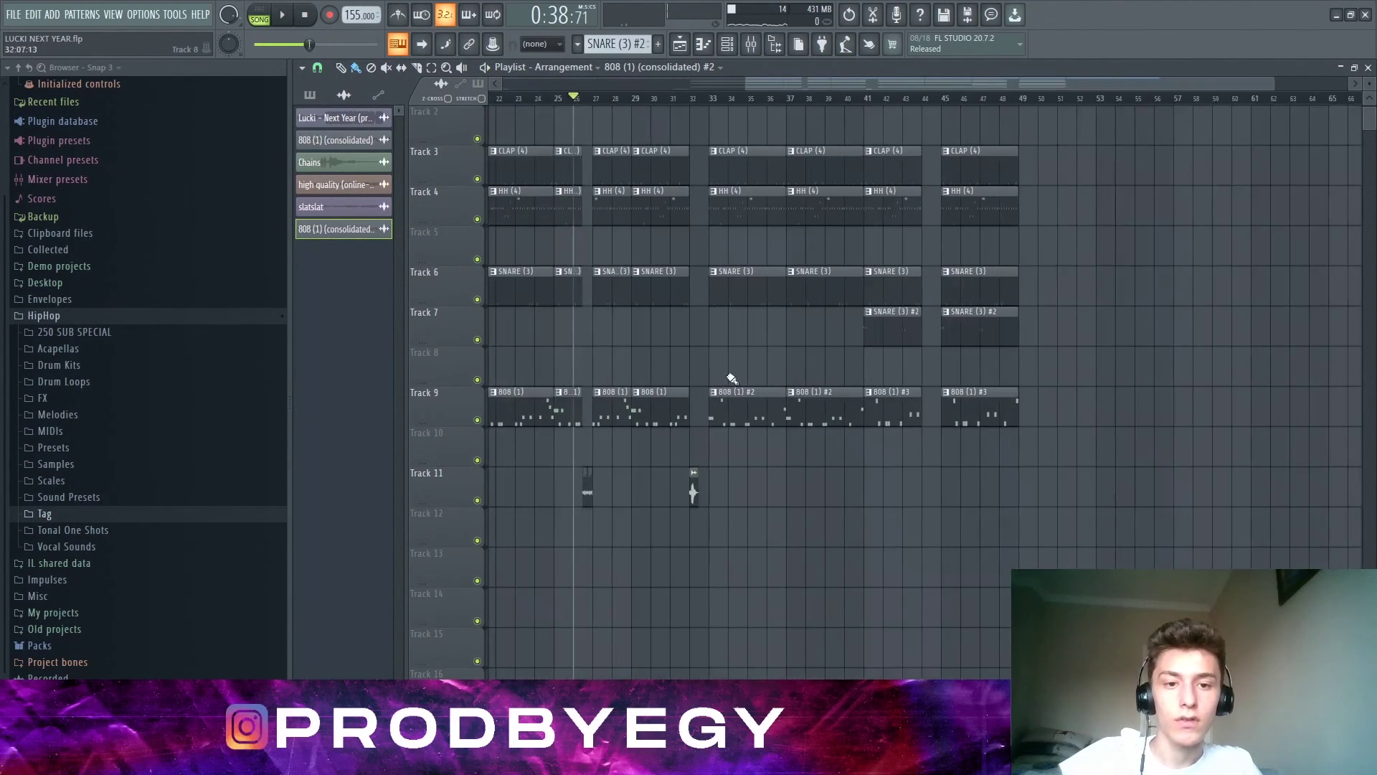
scroll(954, 343, "up", 3)
left_click_drag(890, 444, 911, 126)
scroll(905, 208, "down", 5)
key("ctrl+d")
left_click_drag(1310, 666, 466, 108)
key("ctrl+d")
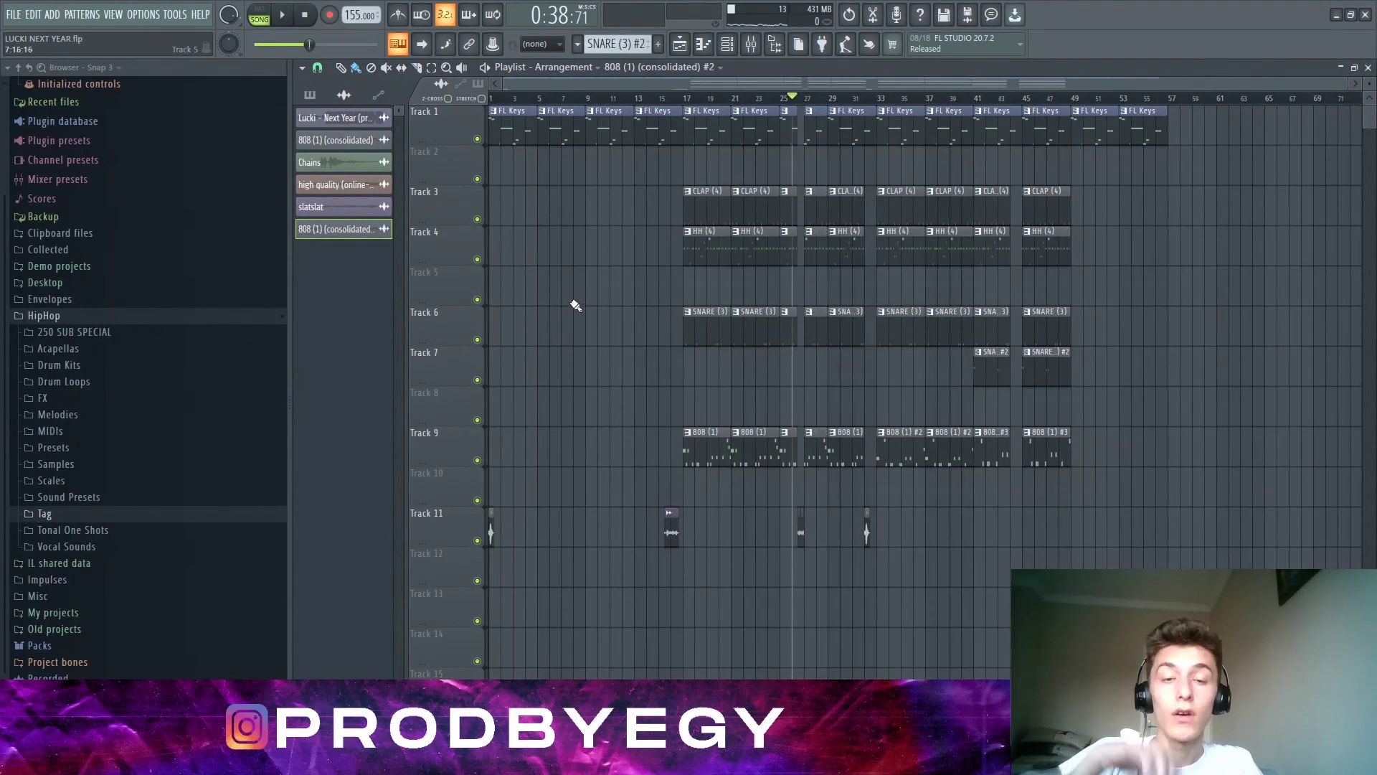